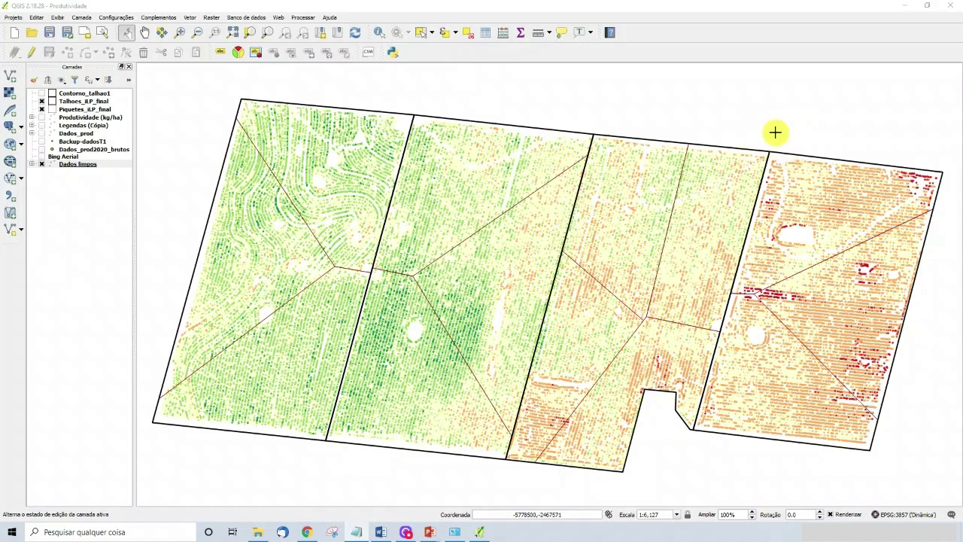
Step: Inspect the easternmost plots up close, and restore the view to the full extent of the Dados limpos layer
scroll(820, 219, up, 1)
key(Right)
key(Right)
key(Right)
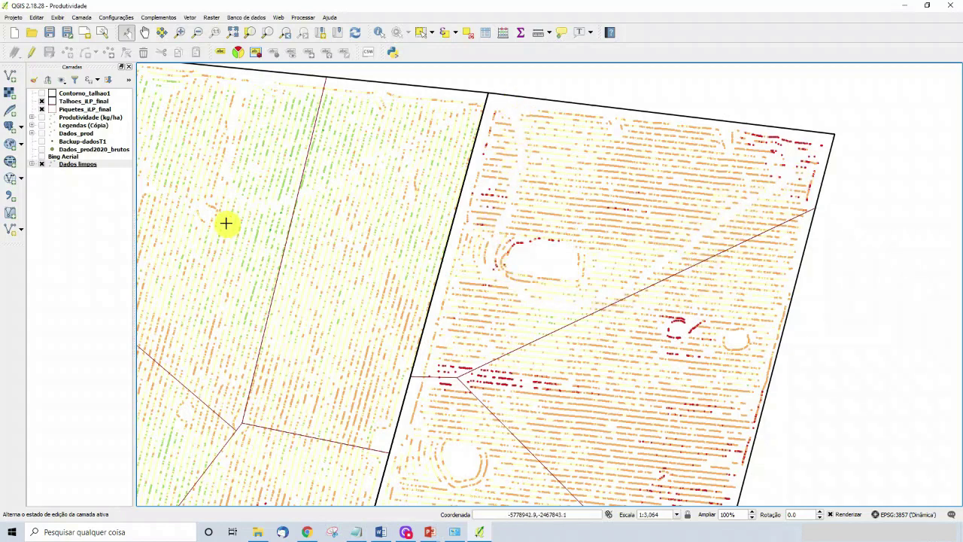
right_click(76, 167)
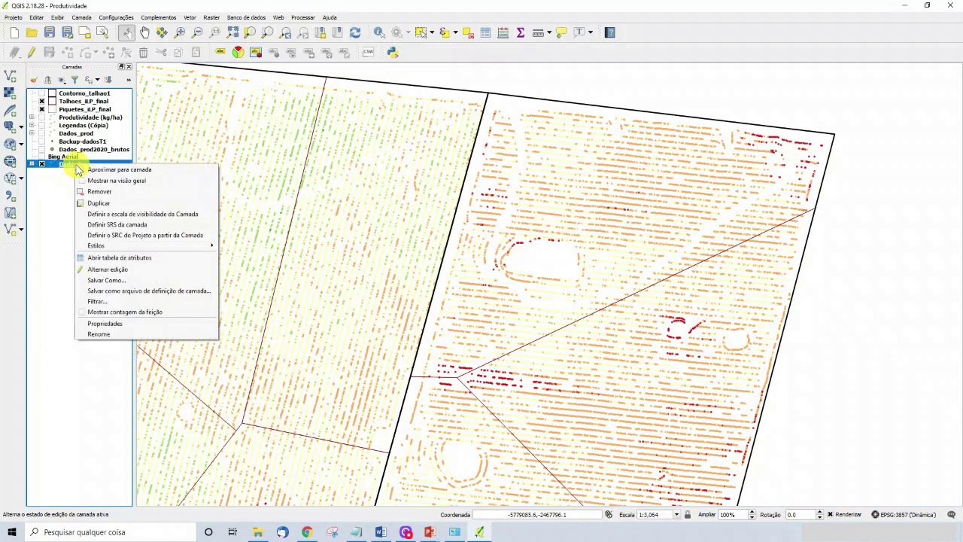
click(98, 170)
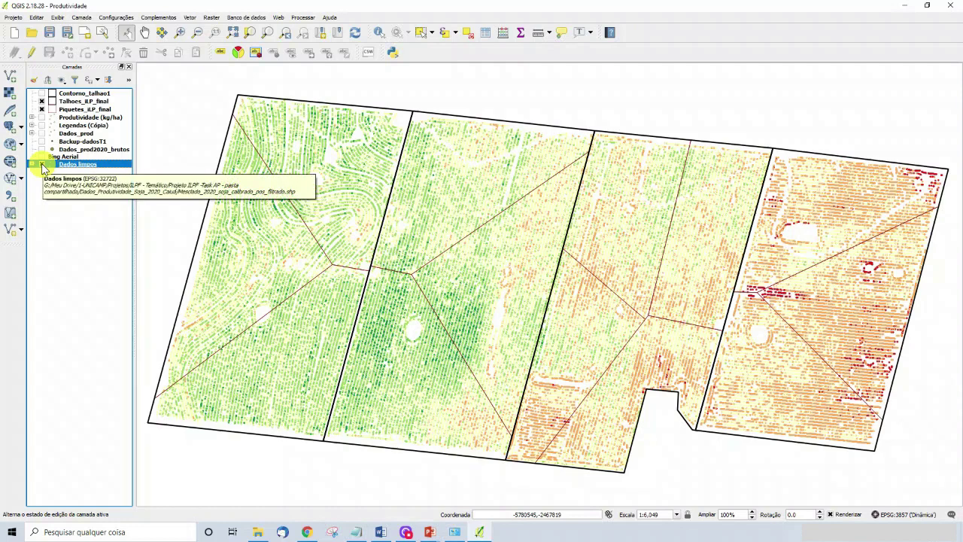
Step: Display the Dados_prod layer over Dados limpos for comparison and expand its class legend
click(42, 164)
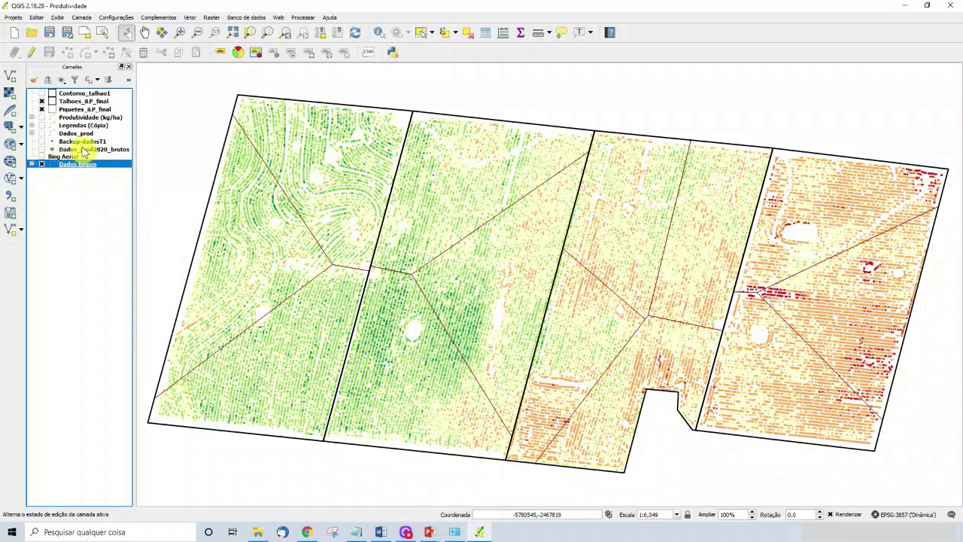
click(42, 133)
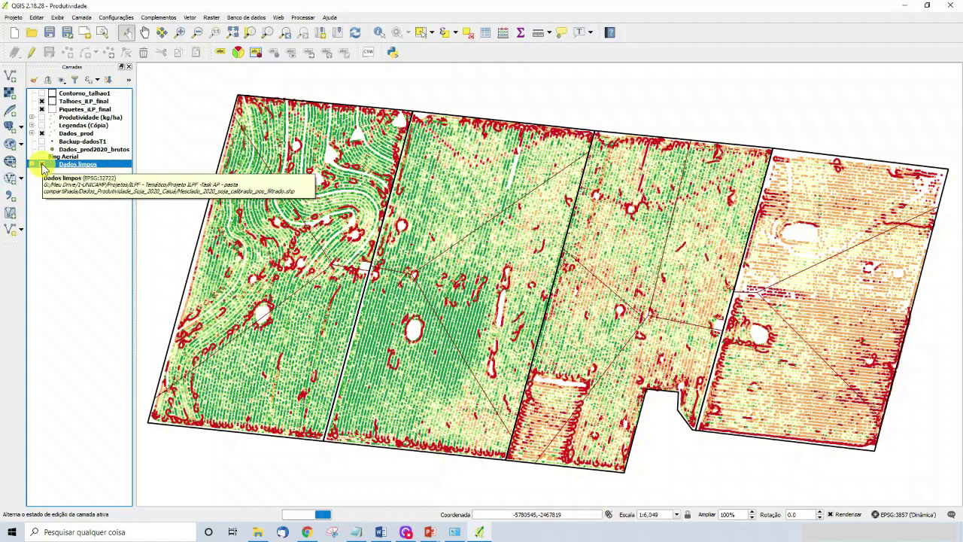
click(41, 164)
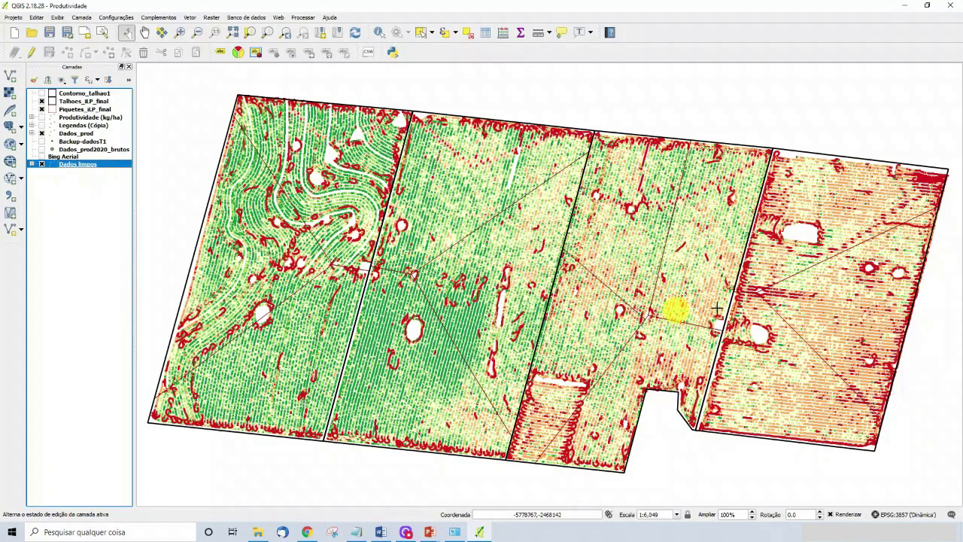
click(32, 133)
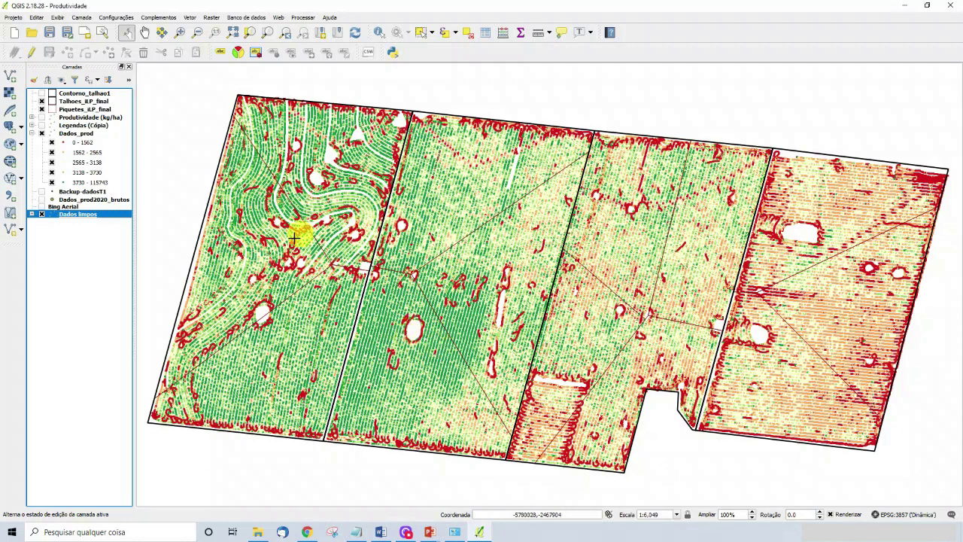
Step: Show Produtividade (kg/ha) and hide the Dados_prod, Dados limpos, Talhoes_iLP_final and Piquetes_iLP_final layers
click(41, 133)
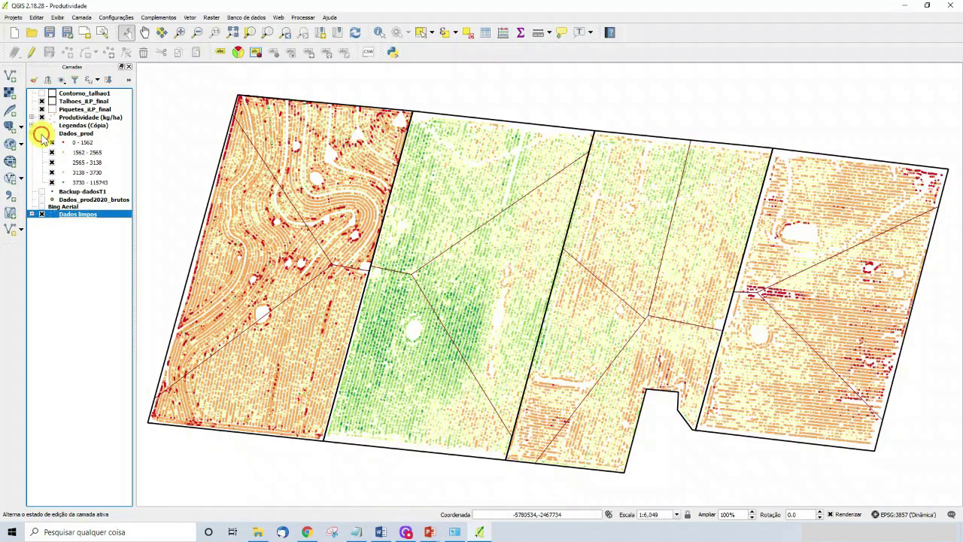
click(31, 133)
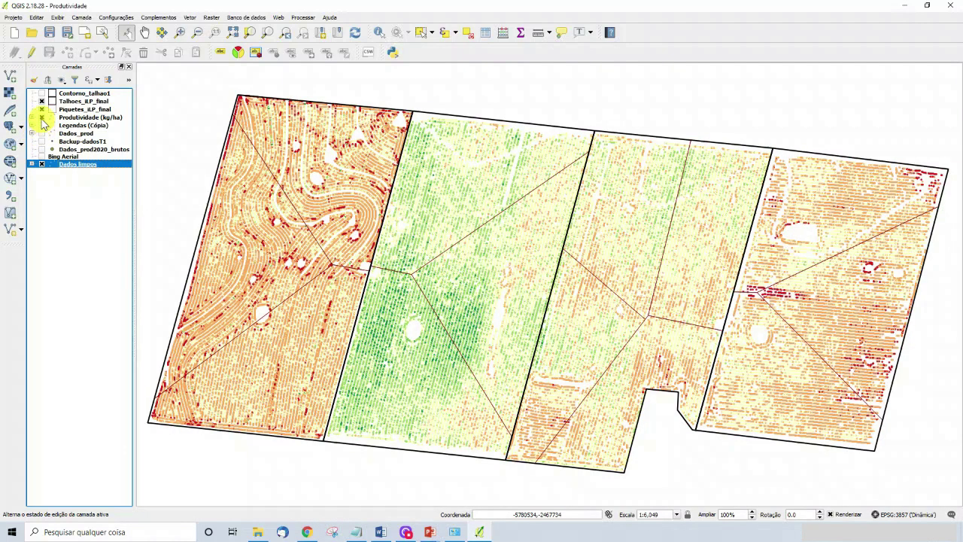
click(42, 163)
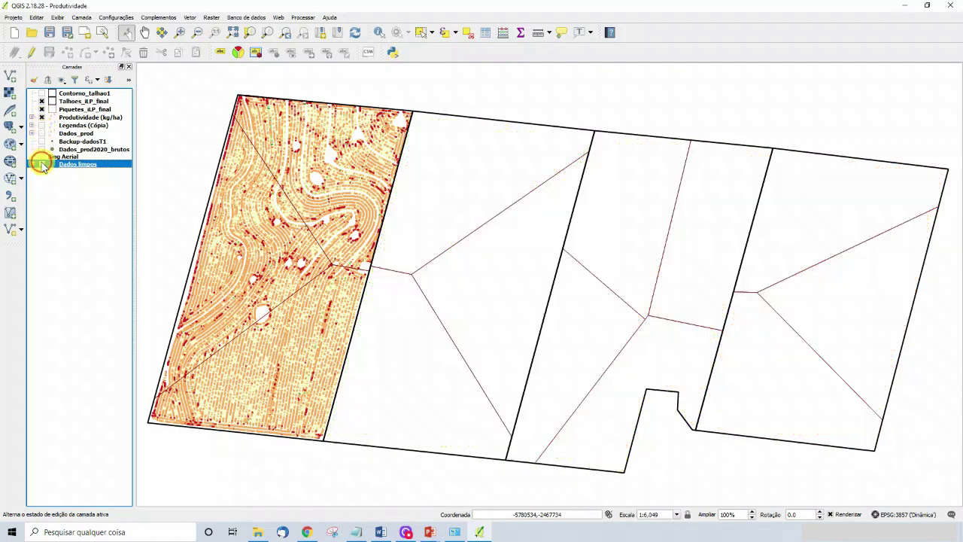
click(41, 102)
click(43, 110)
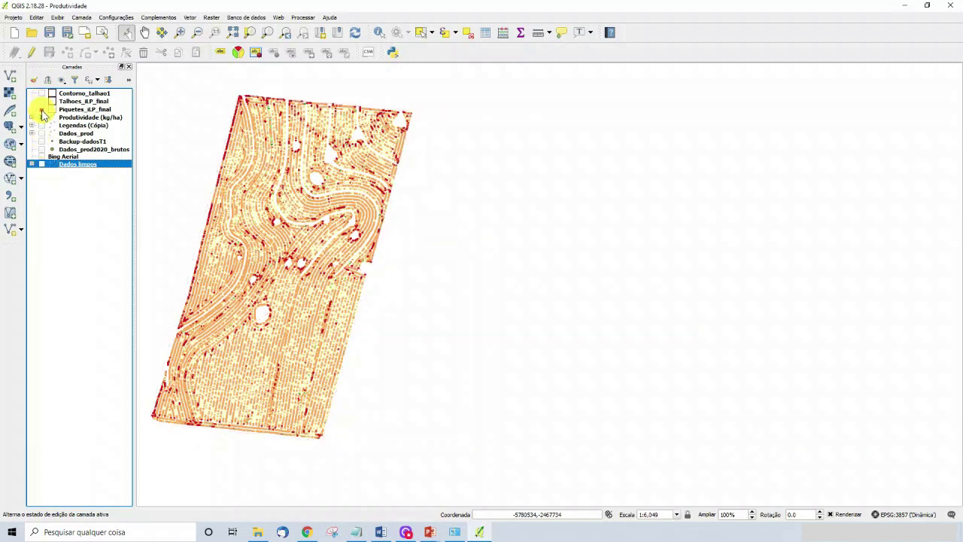
Step: Show the Contorno_talhao1 layer and fit the map view to its extent
click(41, 94)
click(71, 94)
right_click(73, 96)
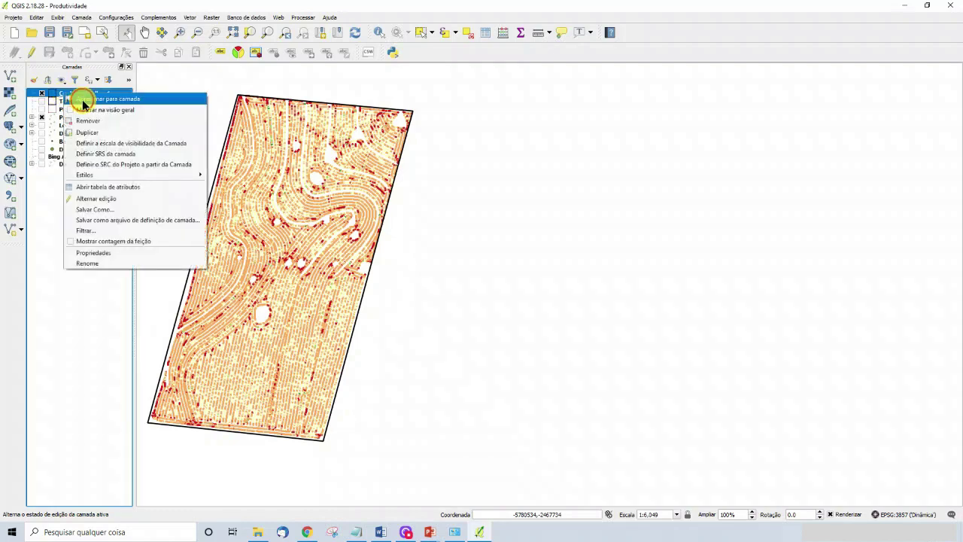
click(113, 102)
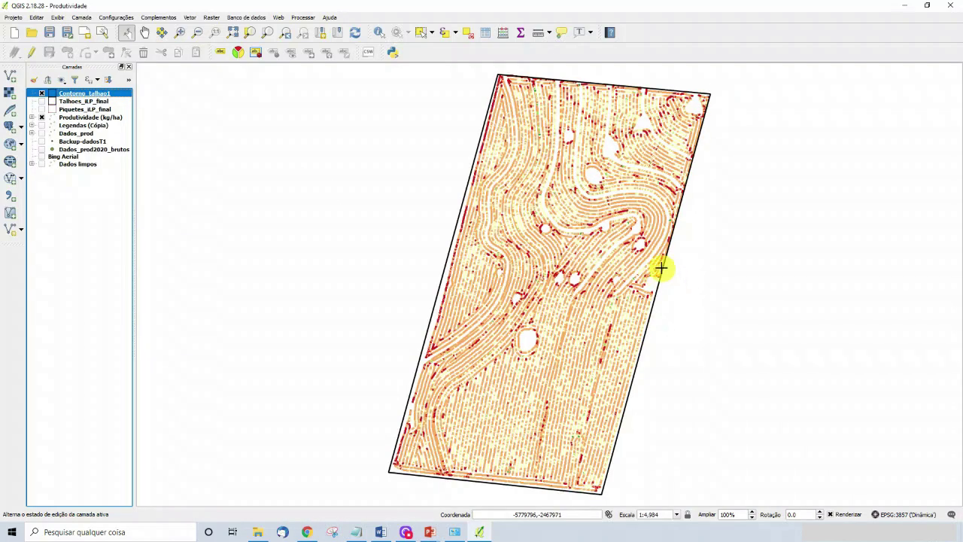
Step: Expand the Produtividade (kg/ha) legend and examine the layer's attribute table
click(31, 118)
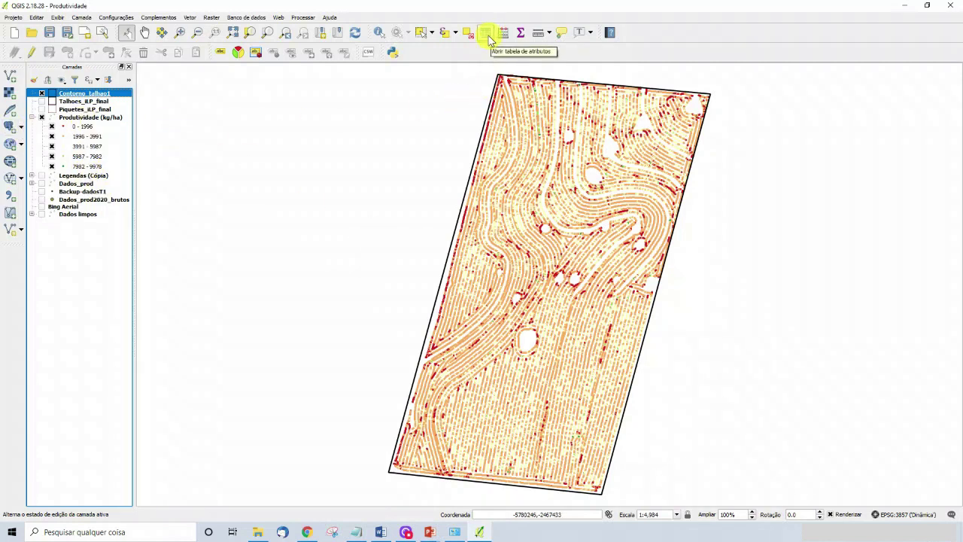
click(61, 119)
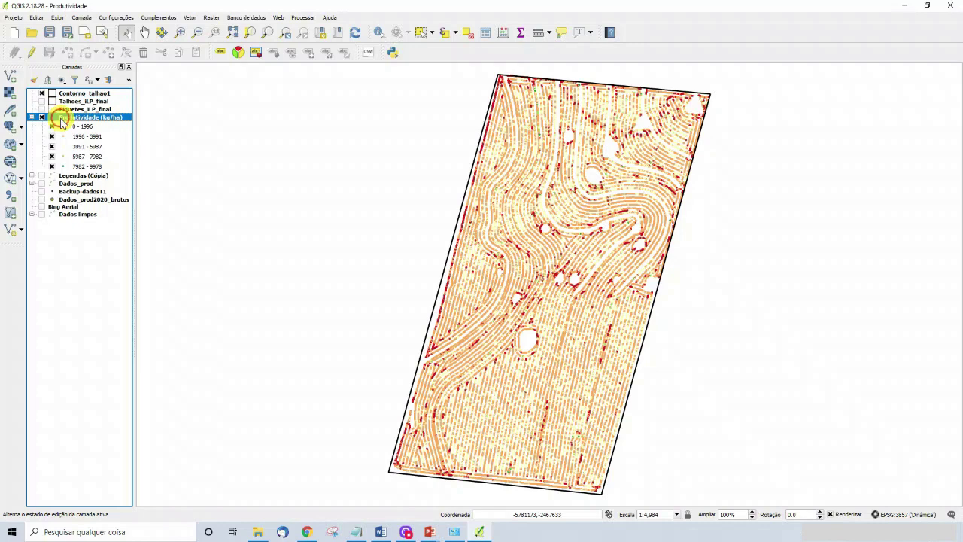
click(491, 34)
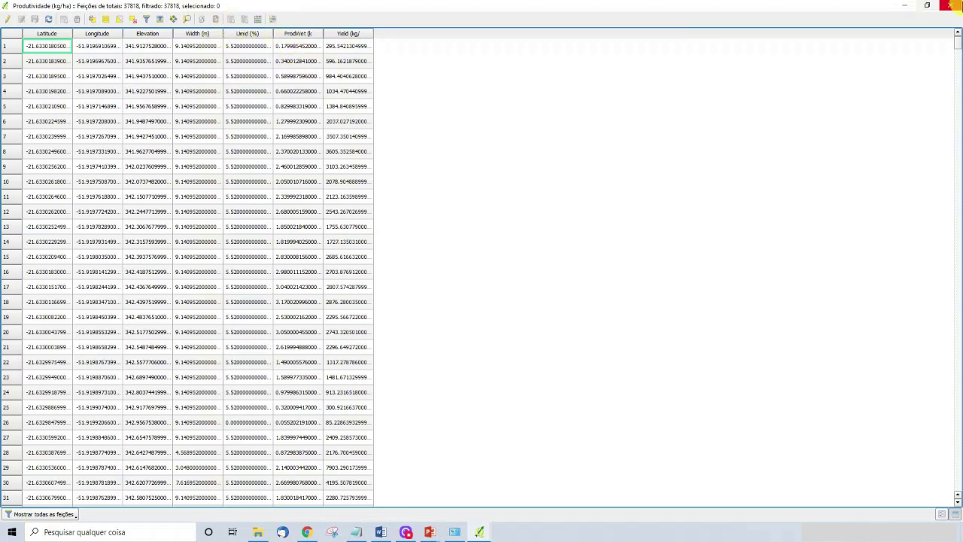
click(954, 8)
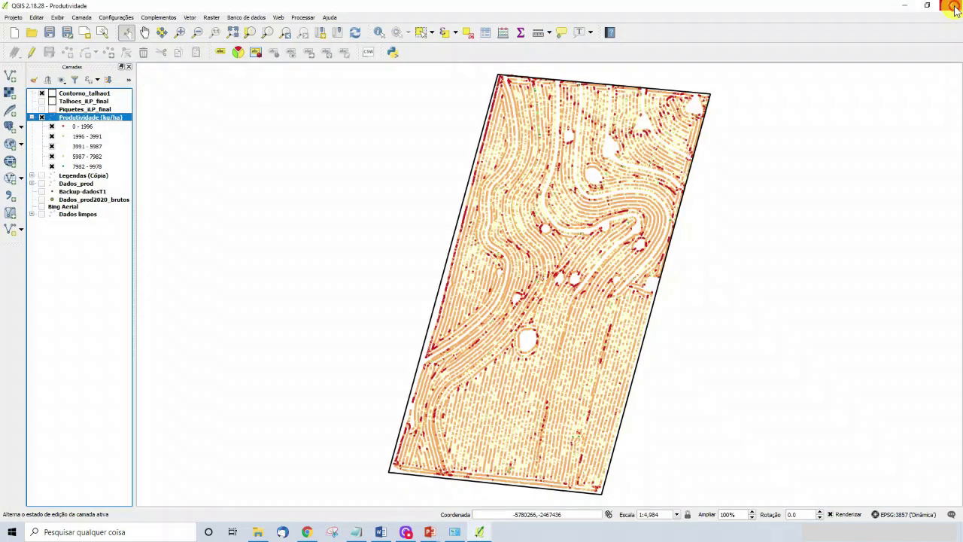
Step: Open the style properties of the Produtividade (kg/ha) layer and review the available columns and color ramps
double_click(89, 118)
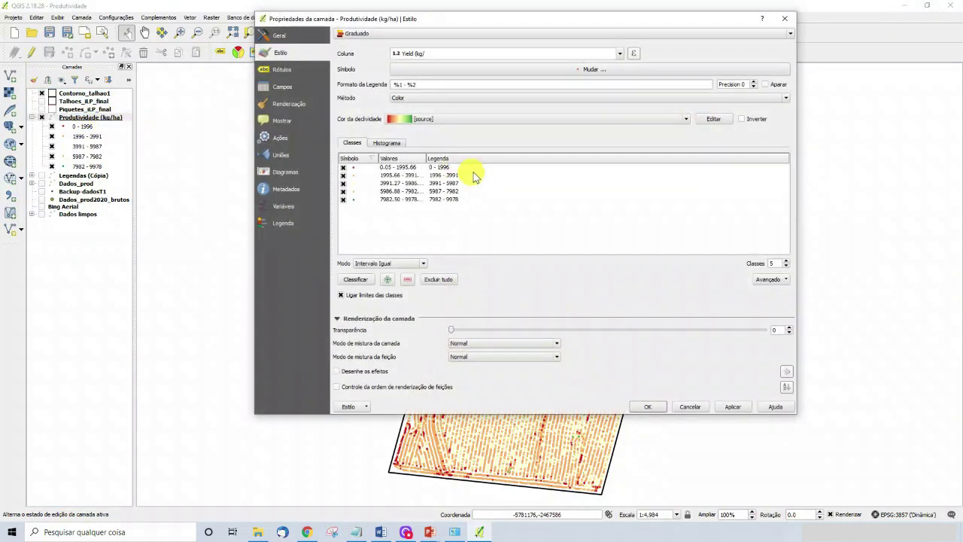
drag(629, 22, 608, 38)
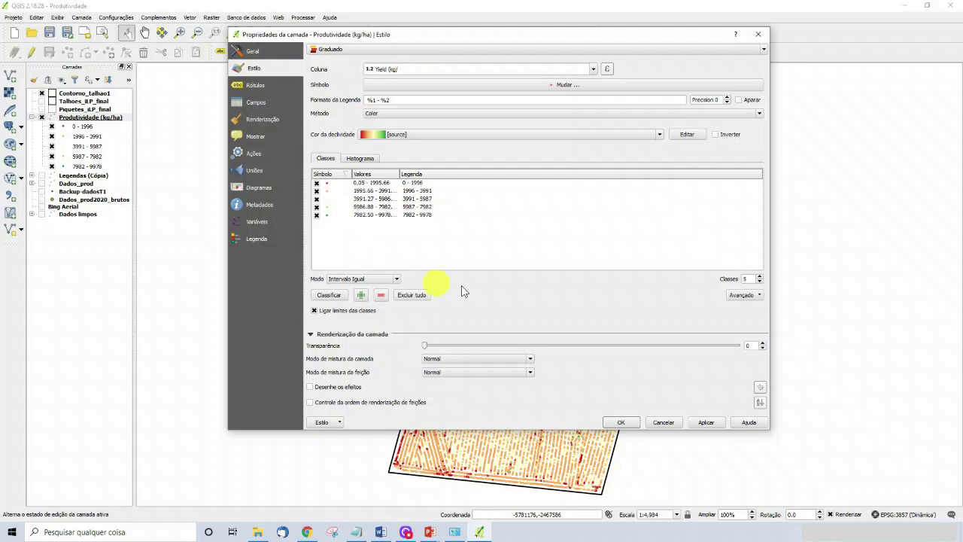
click(594, 68)
click(594, 70)
click(482, 134)
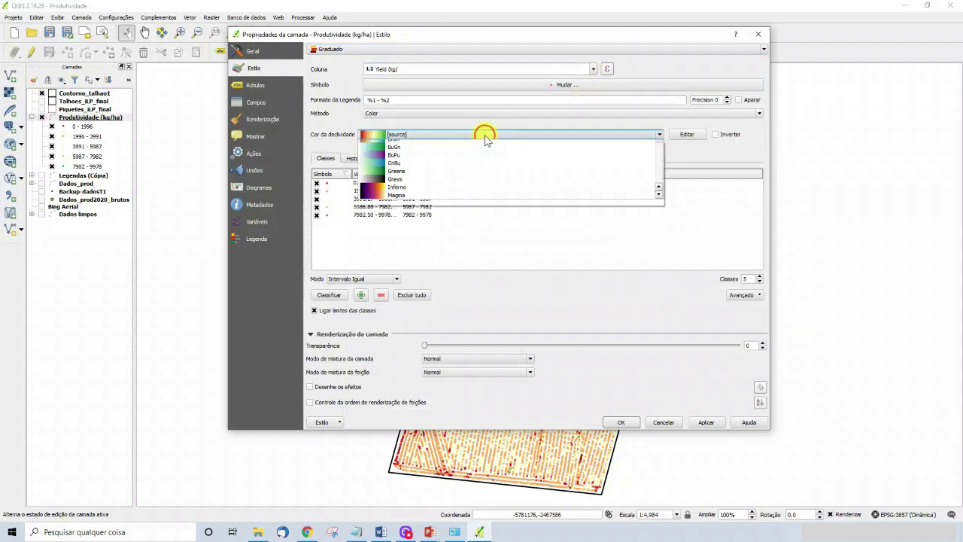
click(485, 134)
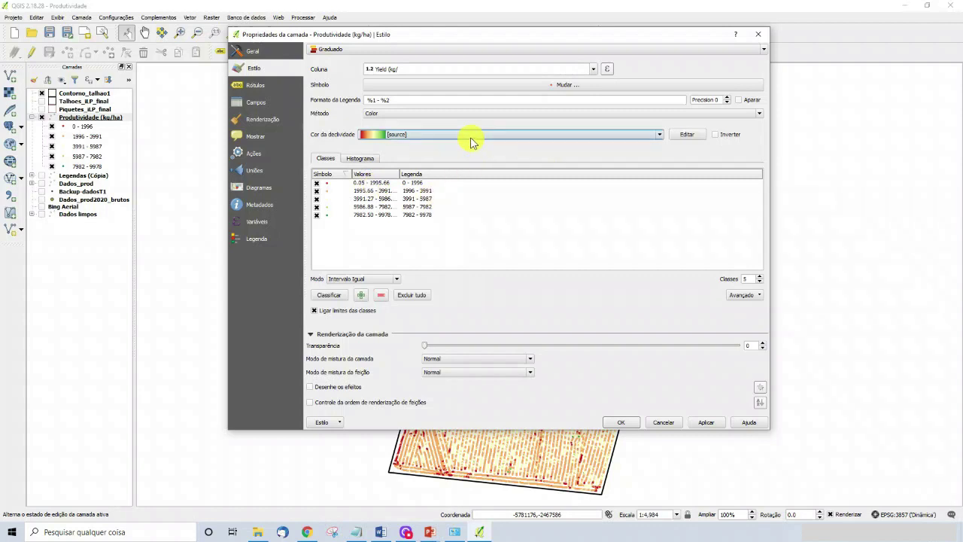
click(658, 136)
scroll(652, 203, down, 3)
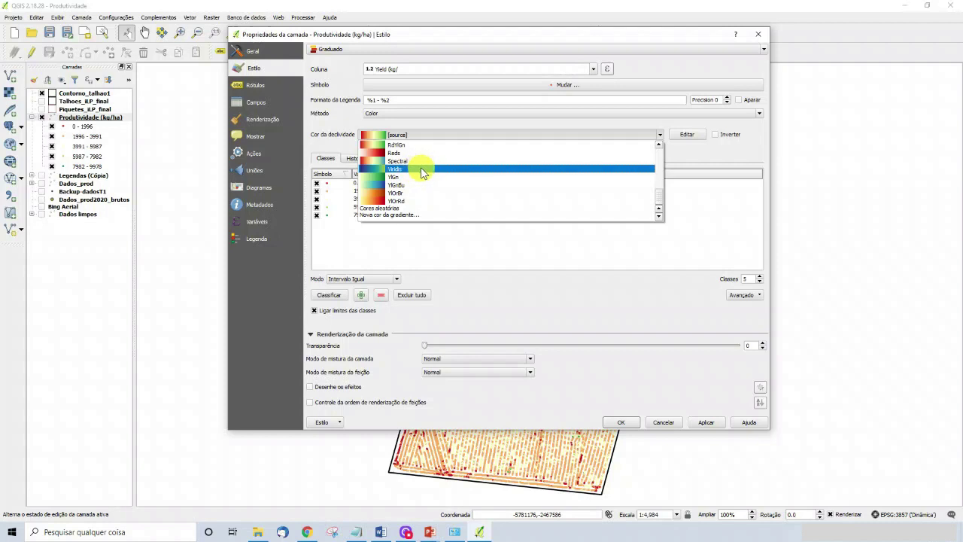
click(529, 245)
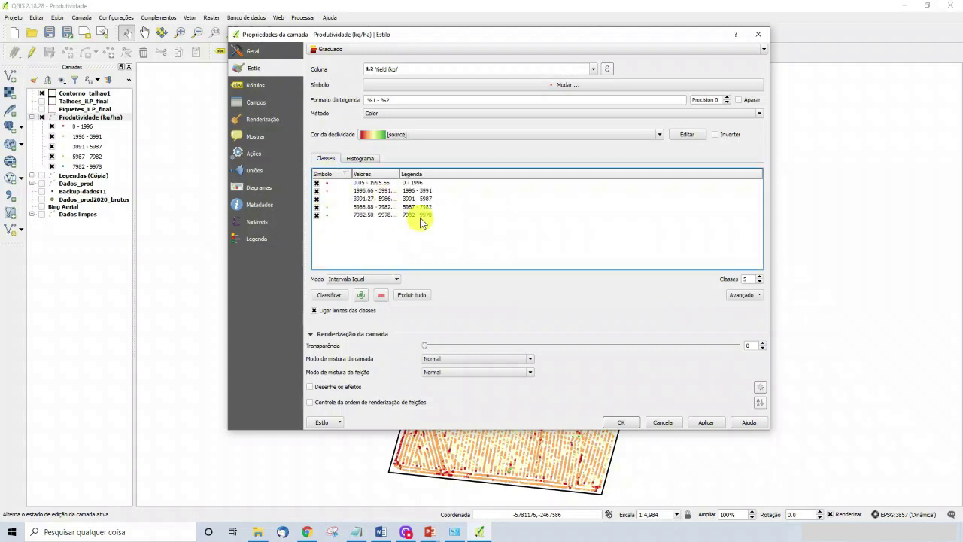
Step: Load the yield histogram, add class breaks at about 6777, 4949 and 698, and apply the new classification
click(366, 159)
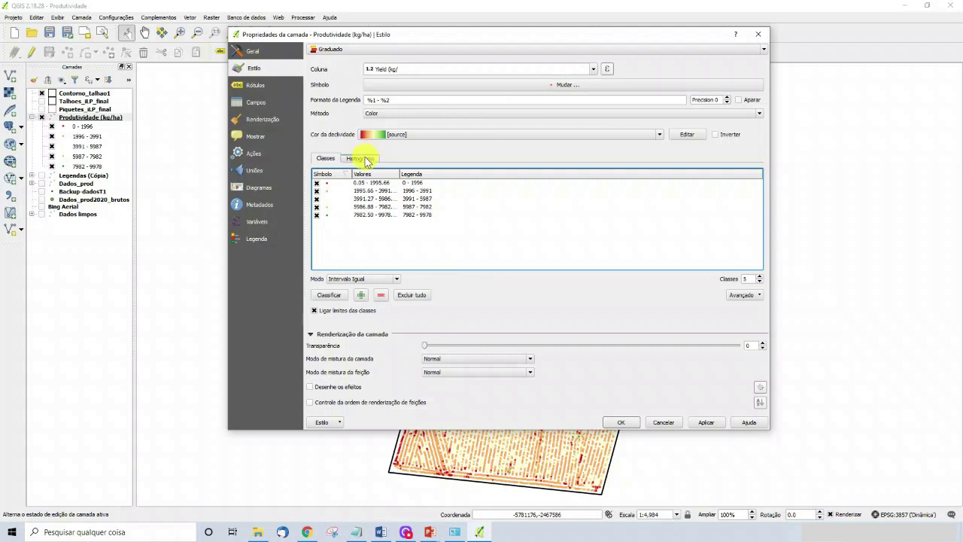
click(353, 179)
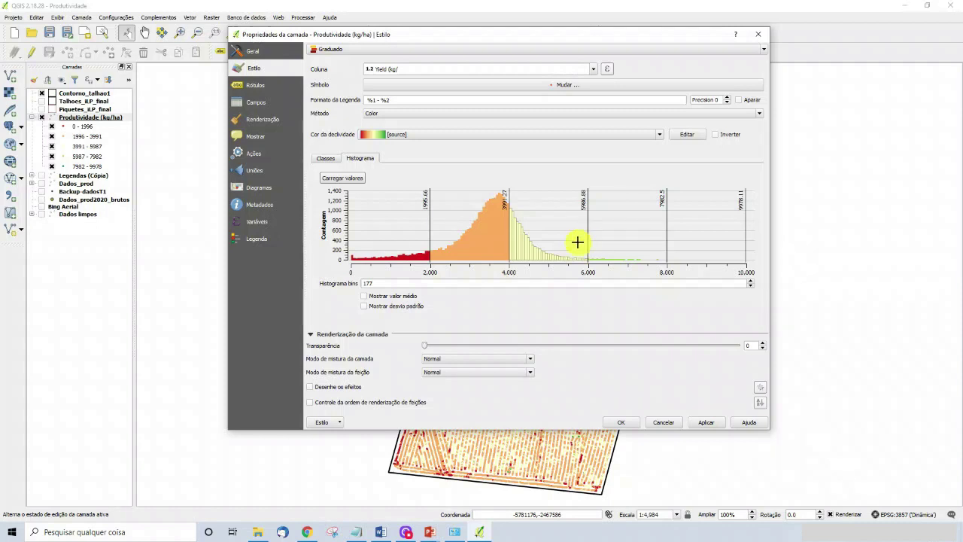
click(618, 260)
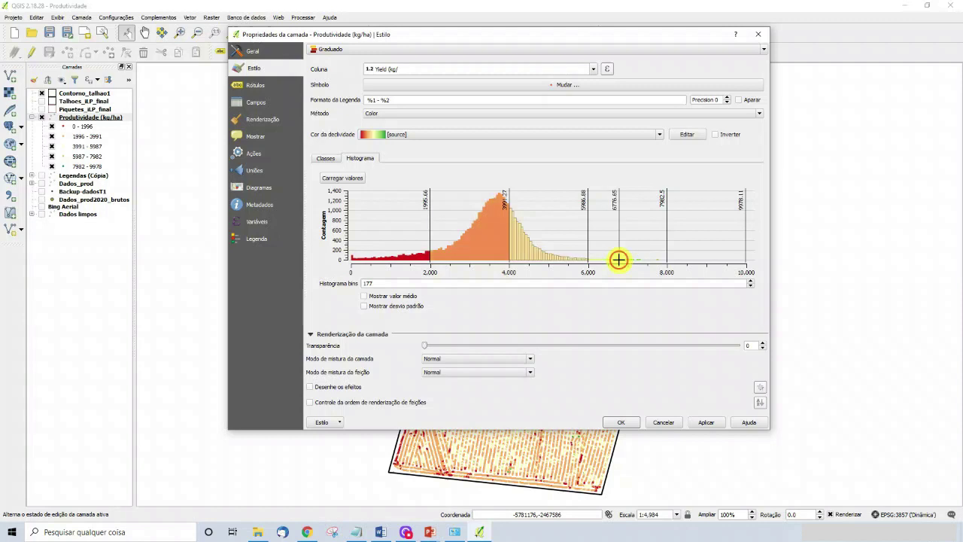
click(547, 258)
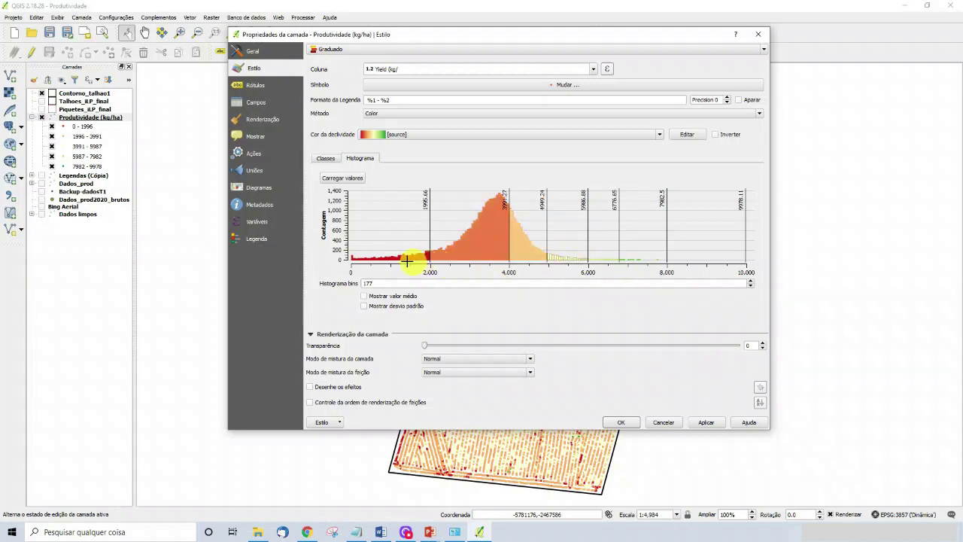
click(377, 258)
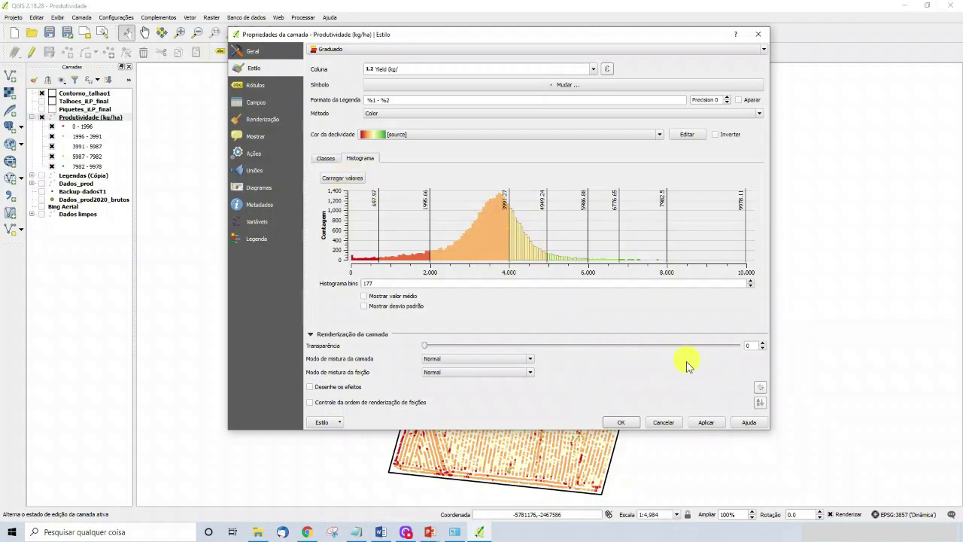
click(701, 422)
click(620, 422)
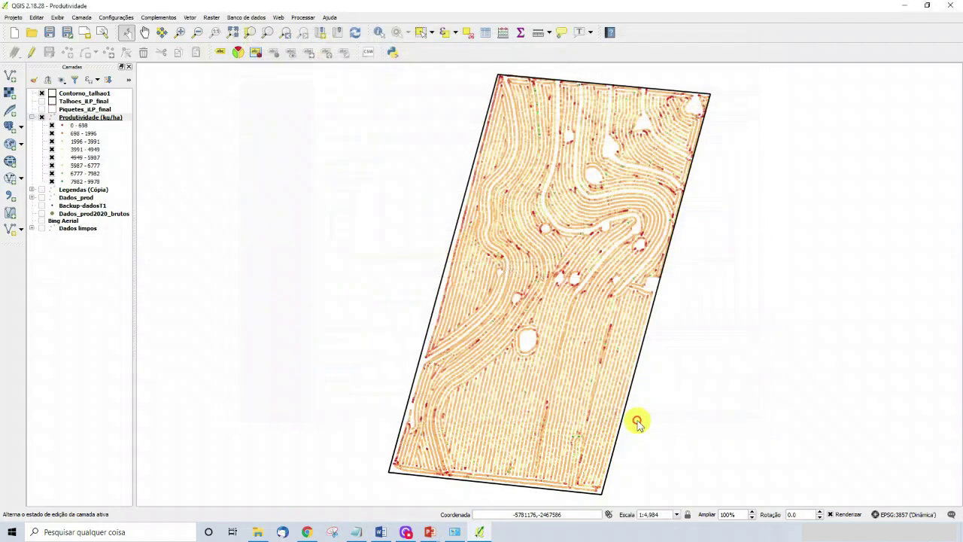
Step: Hide all Produtividade (kg/ha) classes except 0 - 698 and 7982 - 9978
click(51, 141)
click(51, 149)
click(51, 157)
click(52, 166)
click(52, 181)
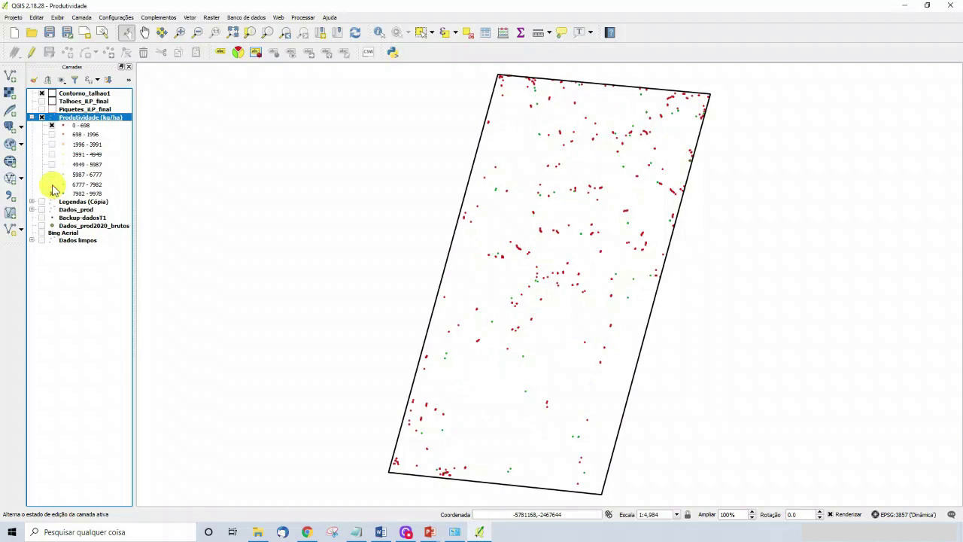
Step: Toggle the 698 - 1996 yield class to compare its points, and leave it shown
click(52, 135)
click(52, 135)
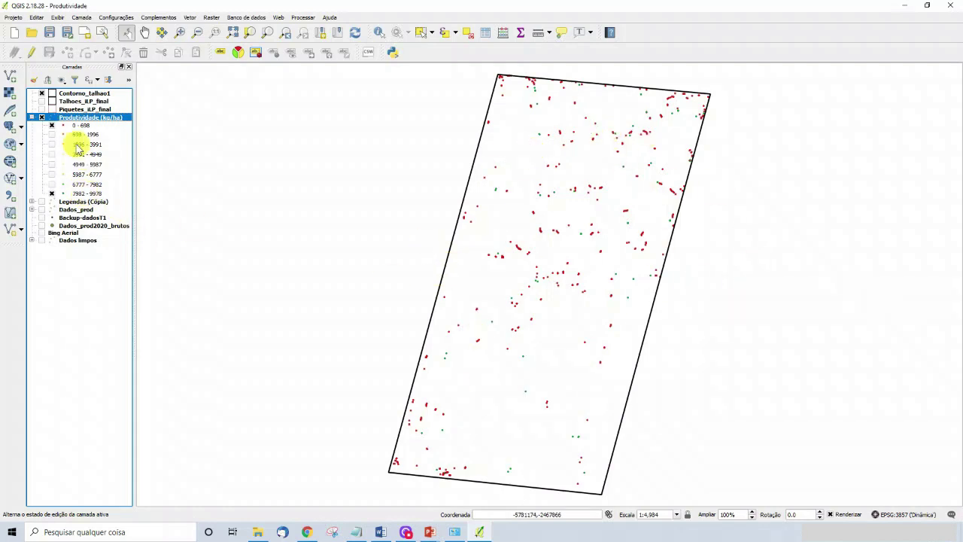
click(52, 134)
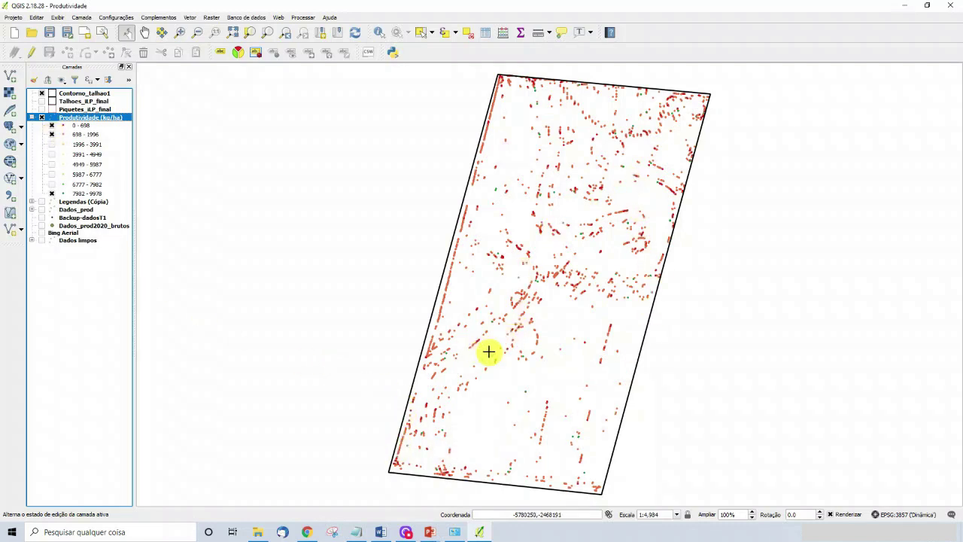
Step: Check the 1996 - 3991 class briefly and hide it again, and show the 5987 - 6777 and 6777 - 7982 classes
click(51, 144)
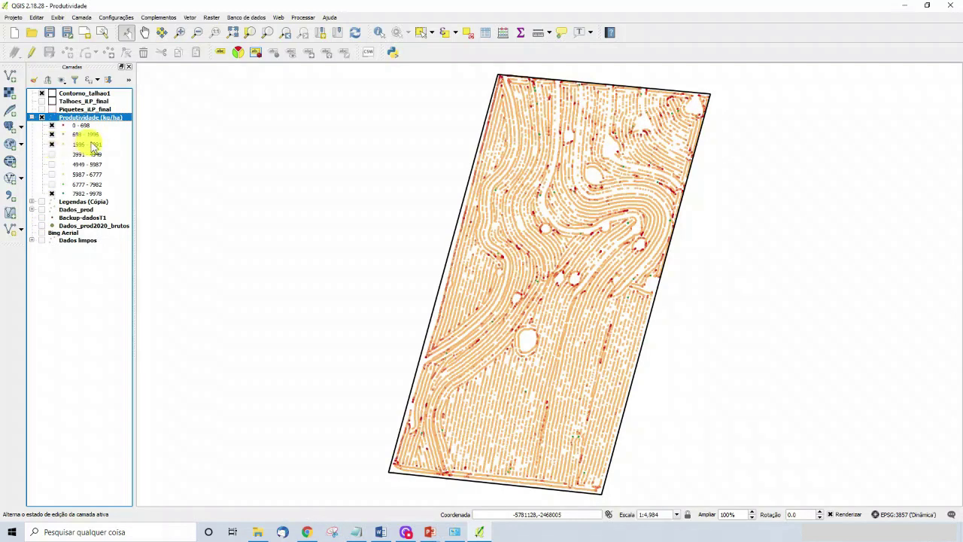
click(51, 145)
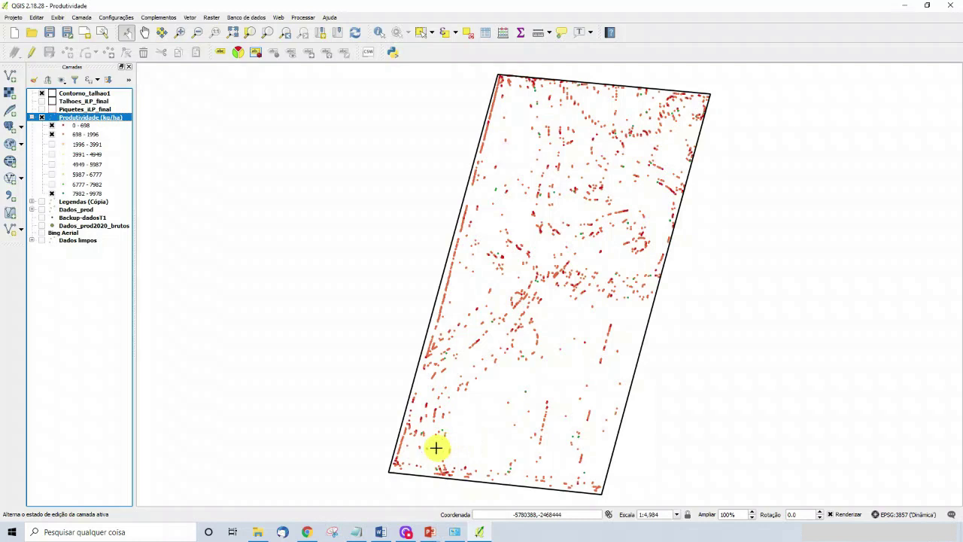
click(51, 175)
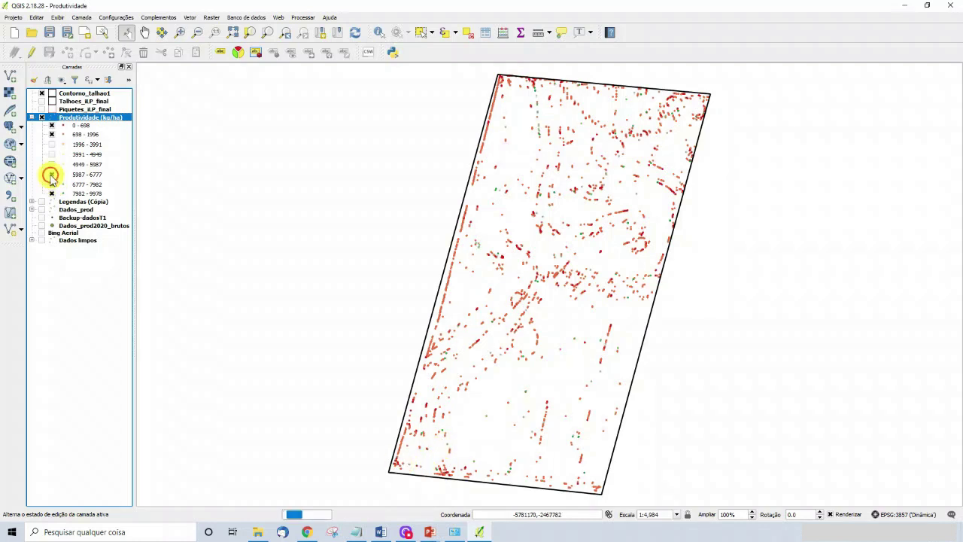
Step: Show the 4949 - 5987 yield class to compare its points, and hide it again
click(51, 164)
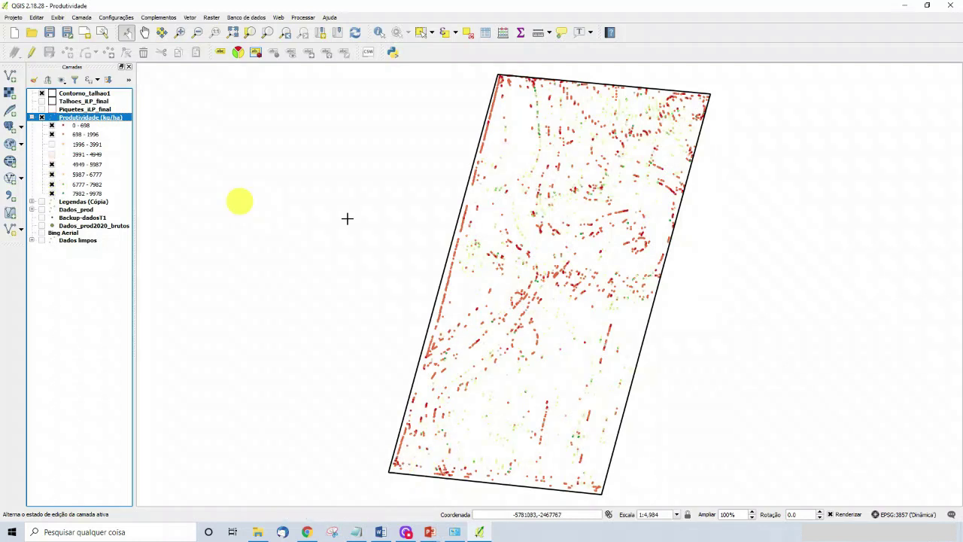
click(51, 164)
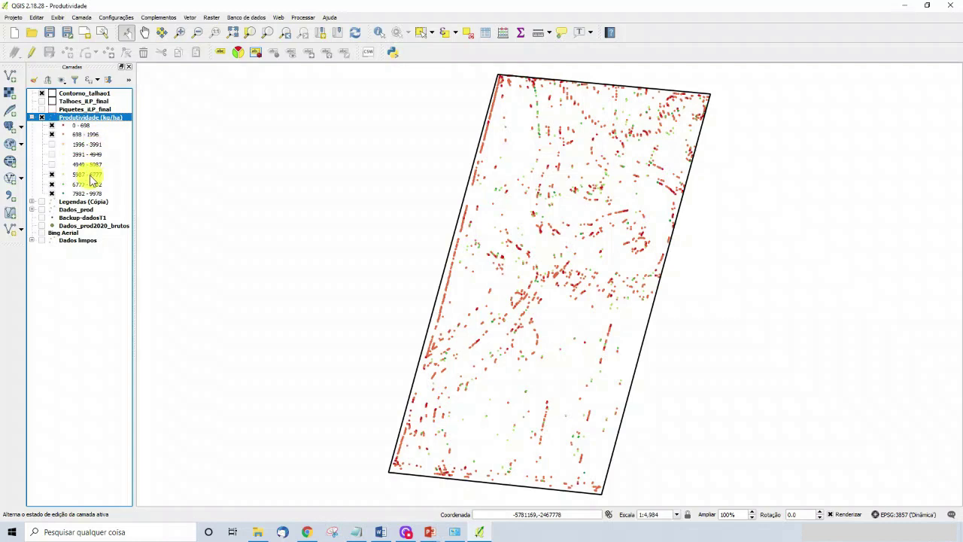
click(445, 36)
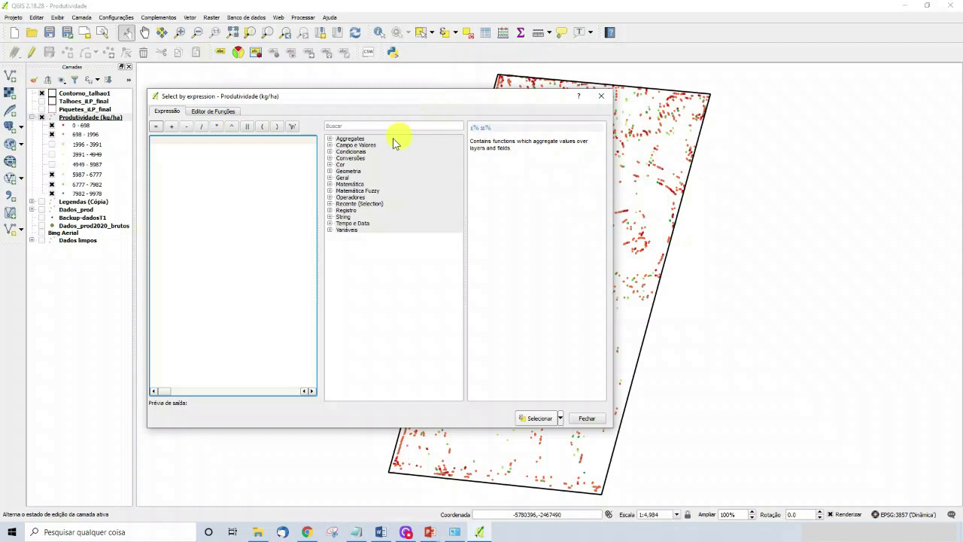
click(594, 420)
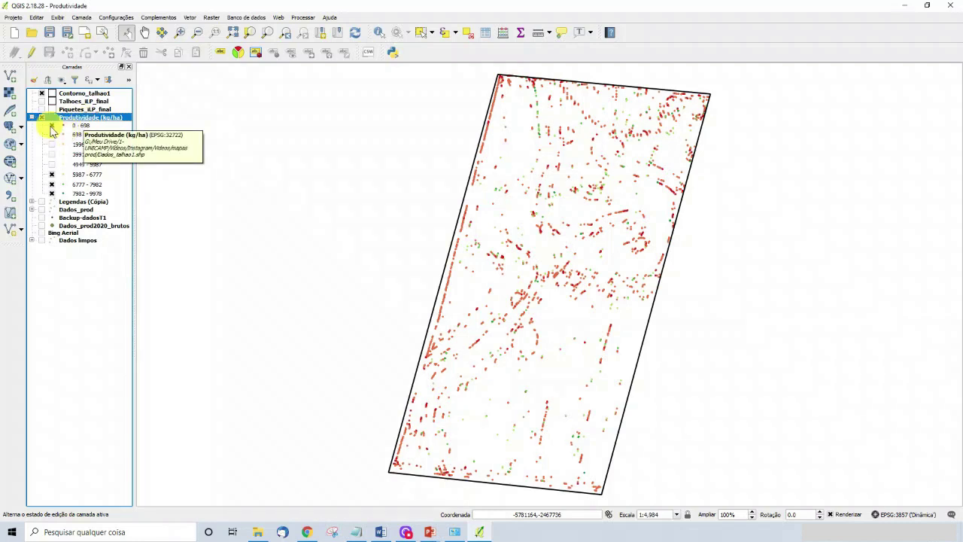
Step: Show the hidden 1996 - 3991, 3991 - 4949 and 4949 - 5987 yield classes again
click(51, 144)
click(51, 154)
click(51, 164)
Step: Reclassify the Produtividade (kg/ha) layer into 5 equal-interval yield classes and apply the style
double_click(75, 121)
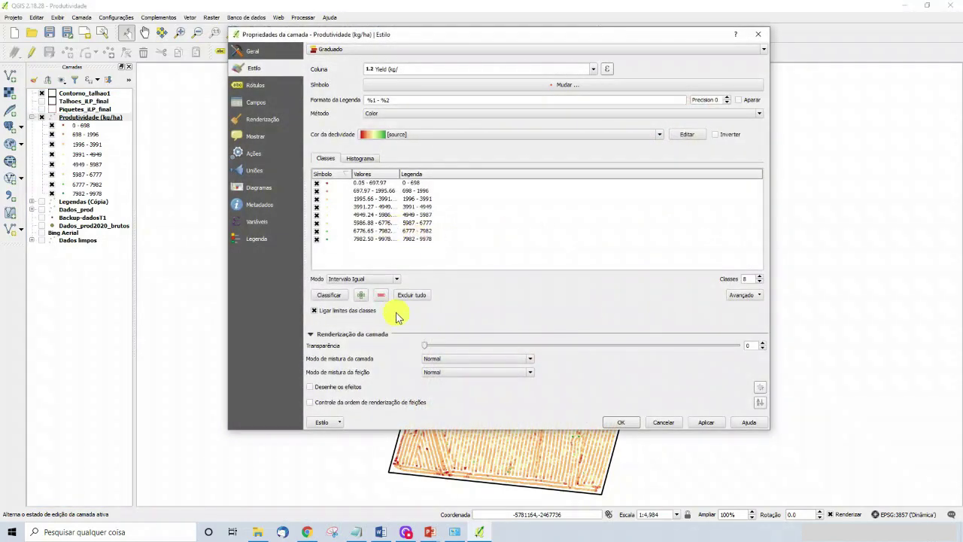
click(760, 281)
click(760, 282)
click(760, 281)
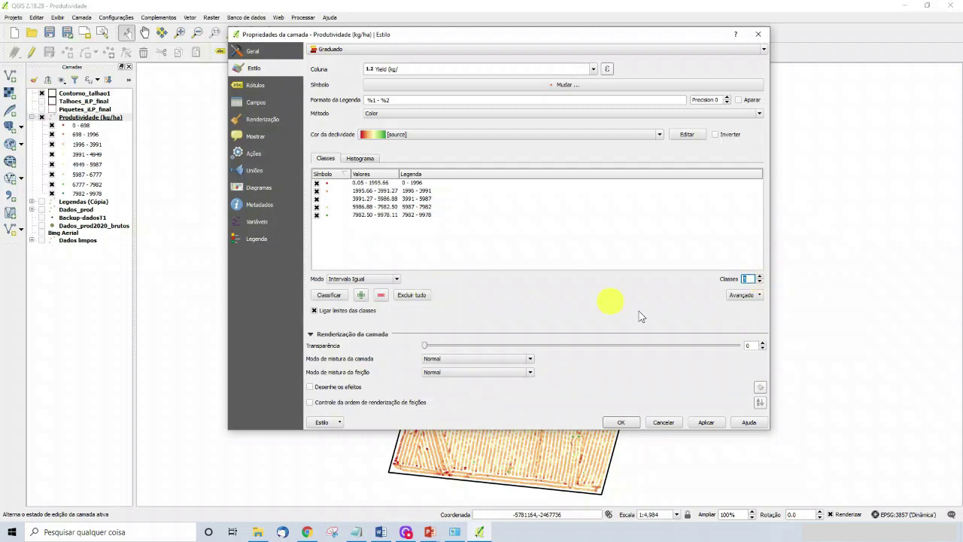
click(689, 420)
click(621, 423)
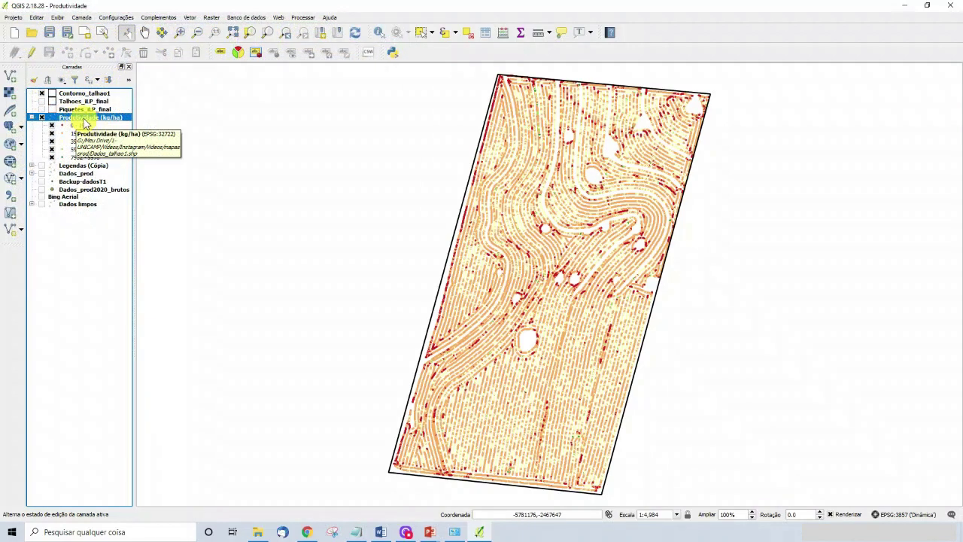
Step: Collapse the Produtividade (kg/ha) legend, hide that layer, and show Legendas (Cópia) with its classes expanded
click(32, 118)
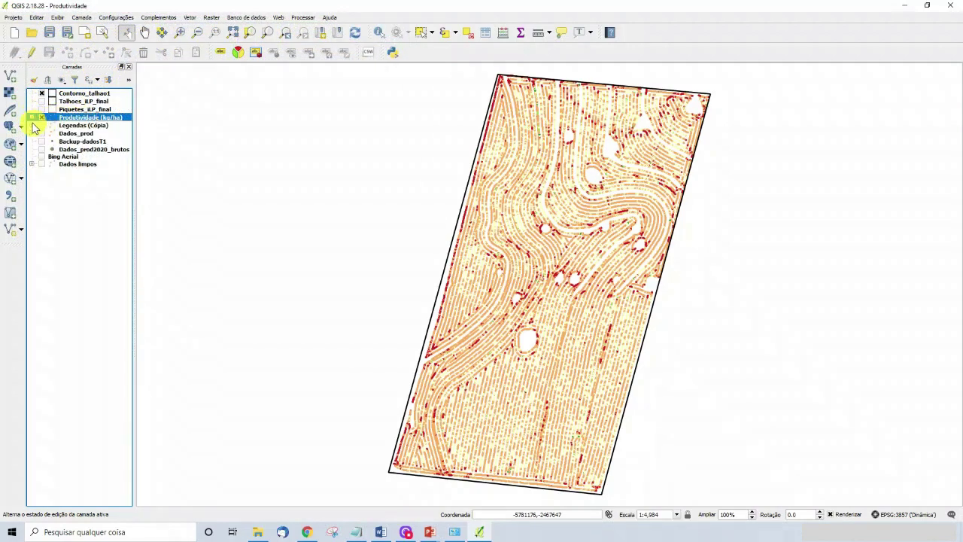
click(32, 124)
click(75, 125)
click(41, 125)
click(42, 117)
Step: Reclassify Legendas (Cópia) by Width (m) into 6 natural-breaks (Jenks) classes and apply the style
double_click(80, 127)
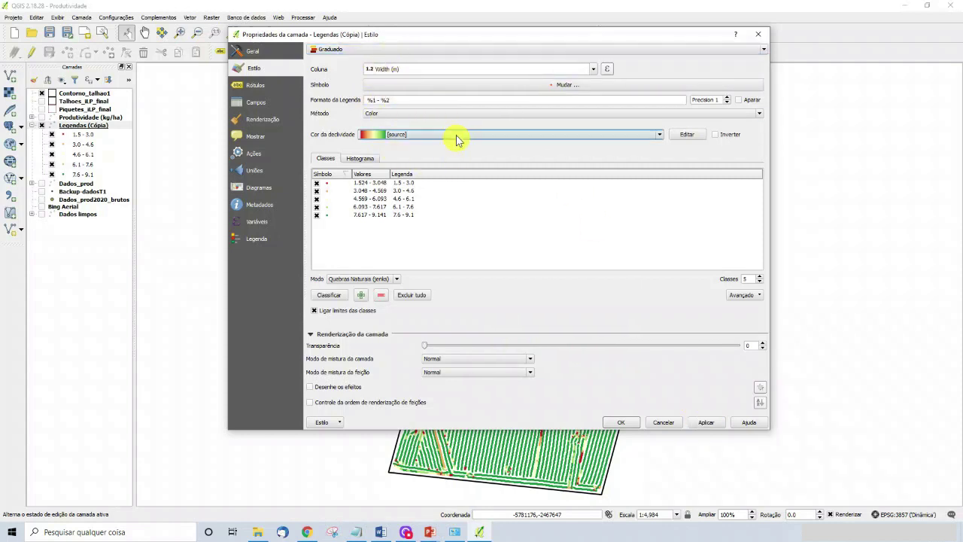
key(Up)
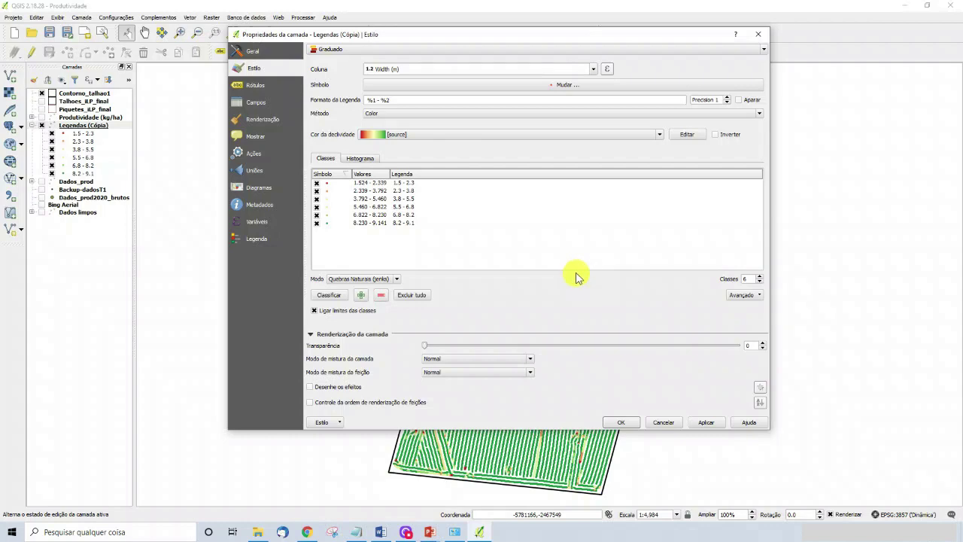
click(620, 423)
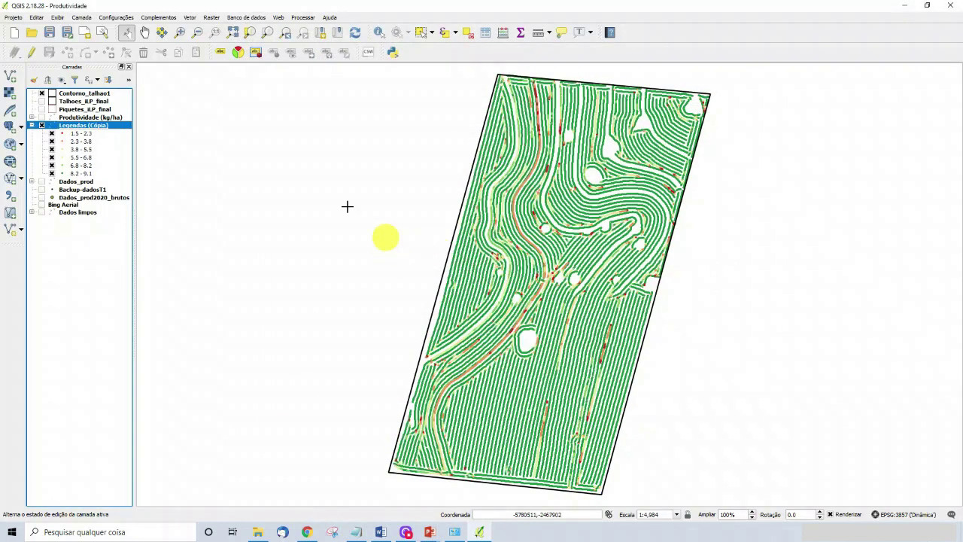
Step: Examine the low-width points along the harvest passes, both close up and across the whole field
click(181, 33)
drag(488, 247, 583, 300)
scroll(693, 320, down, 1)
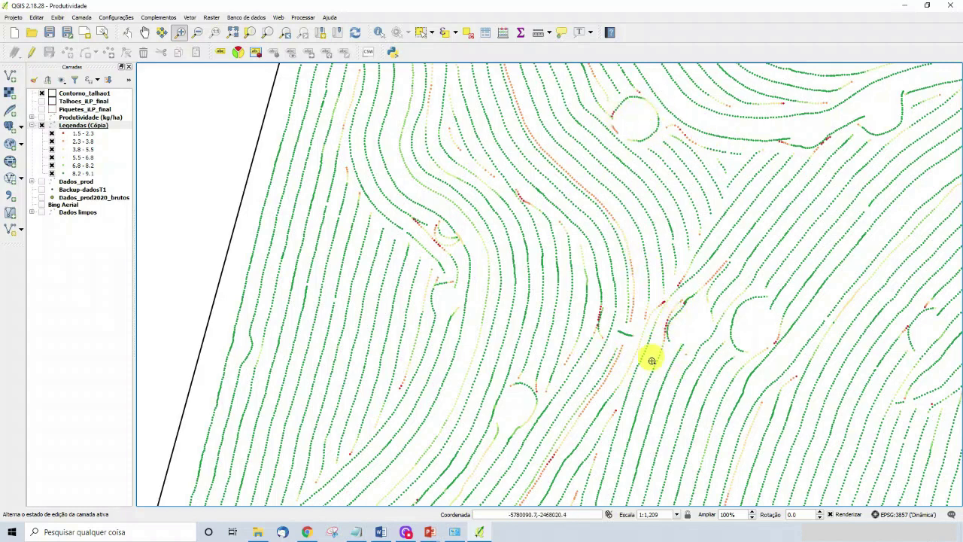
right_click(67, 128)
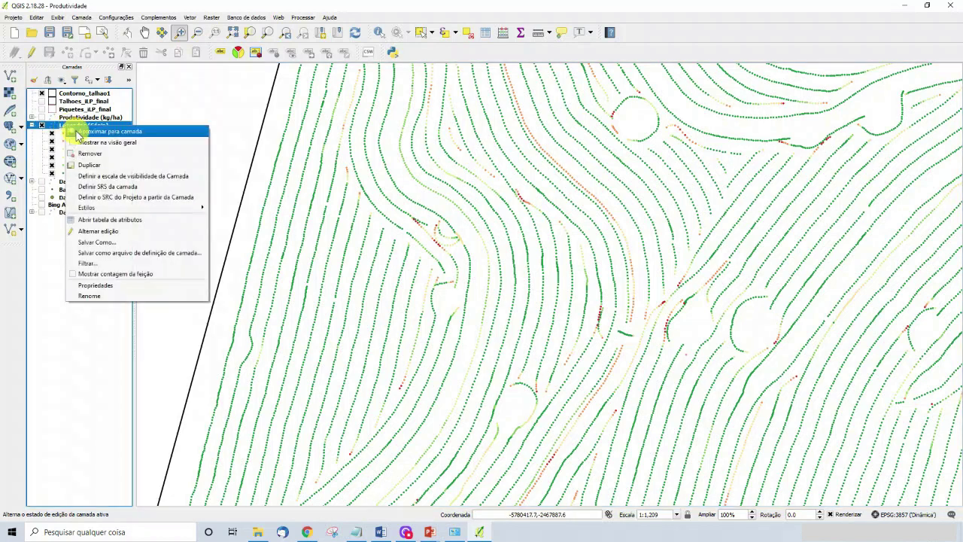
click(83, 137)
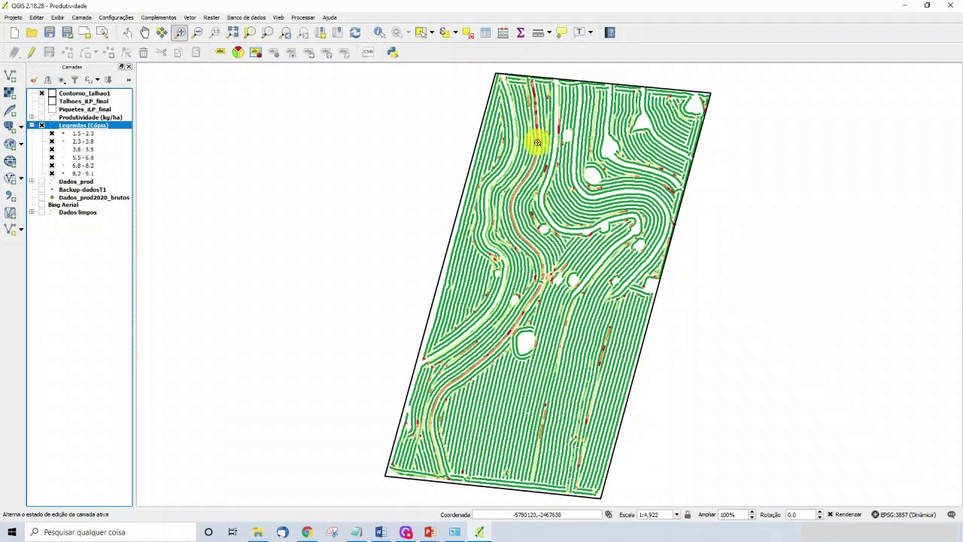
scroll(522, 180, up, 2)
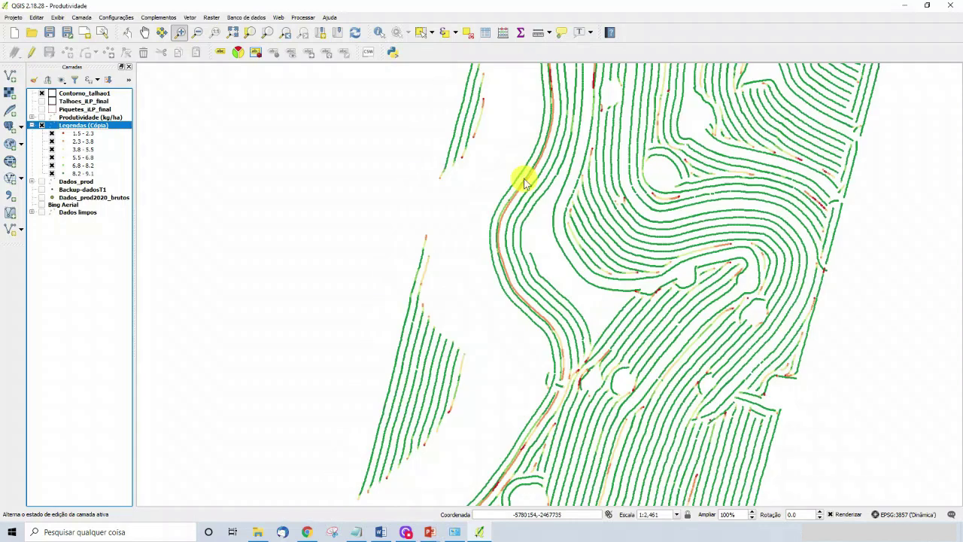
scroll(524, 183, up, 1)
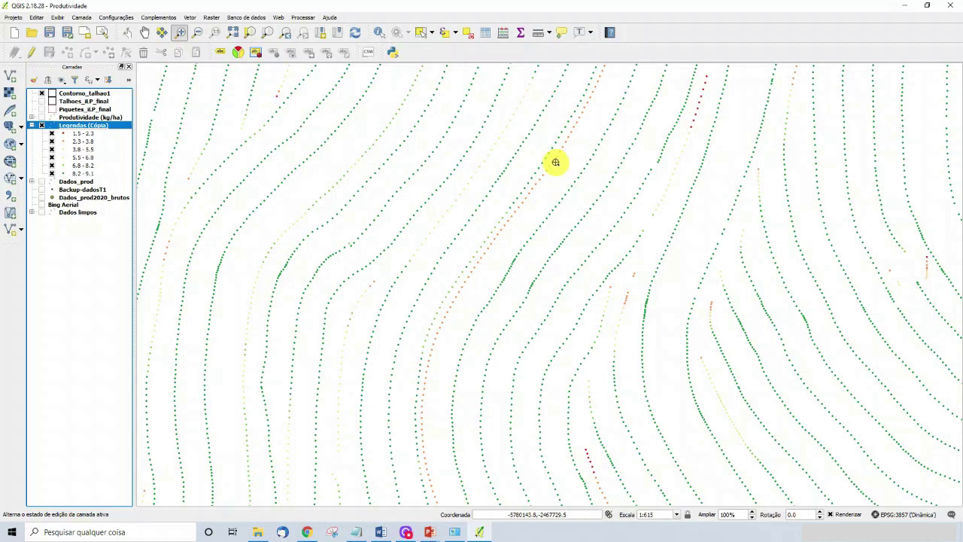
scroll(555, 162, down, 2)
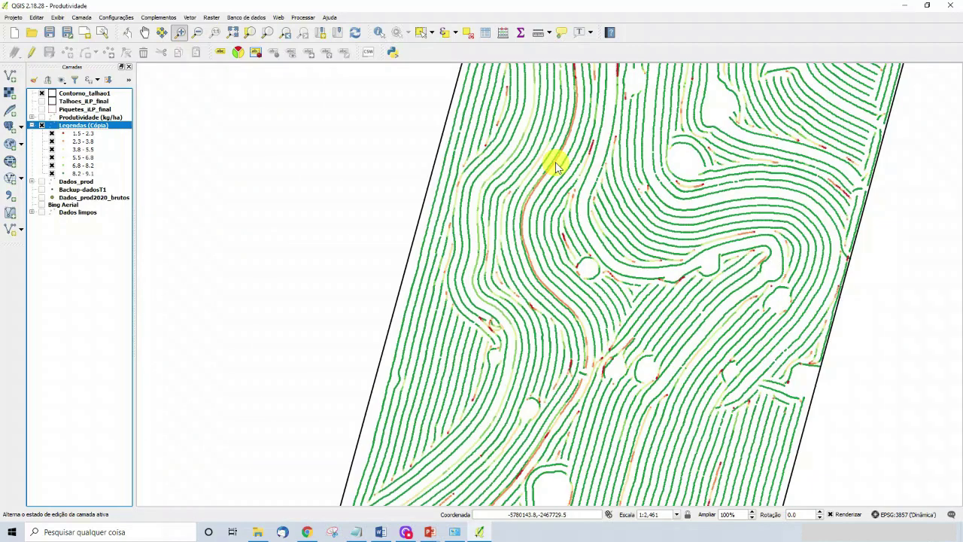
scroll(574, 253, down, 1)
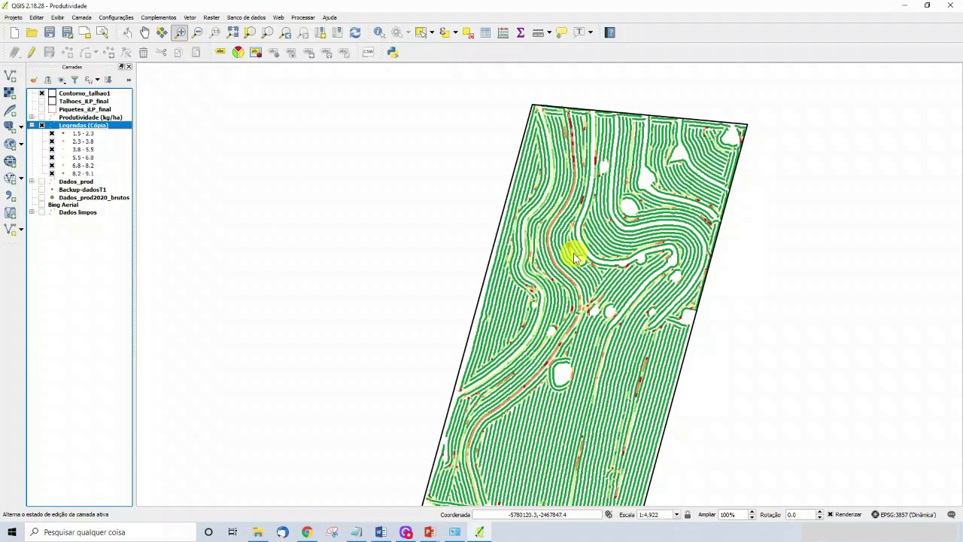
scroll(573, 253, up, 1)
scroll(573, 252, up, 1)
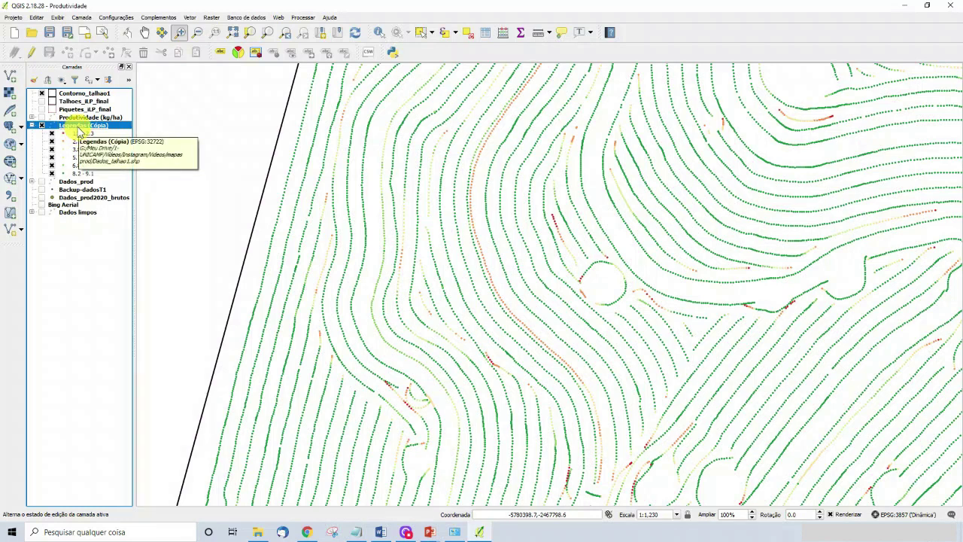
Step: Switch the Legendas (Cópia) style from graduated to a single simple symbol
click(41, 125)
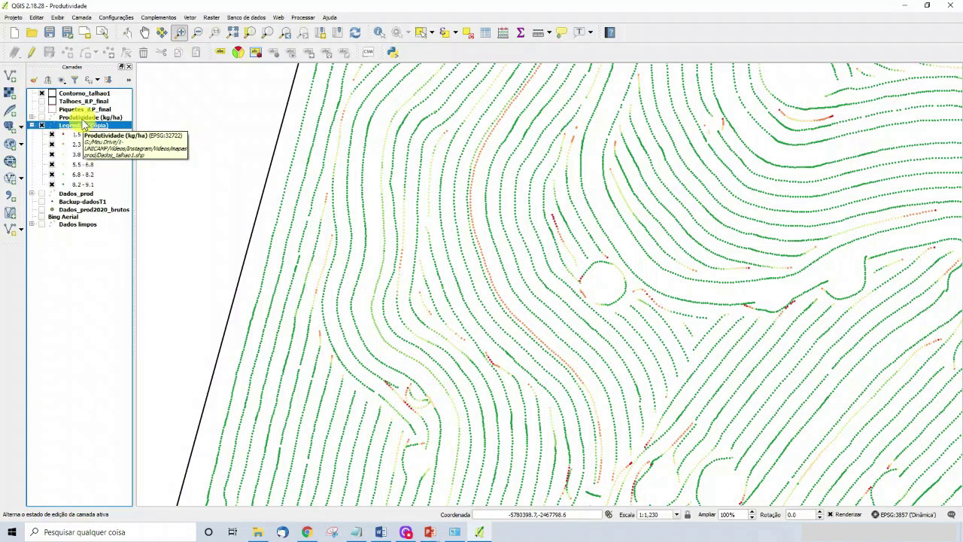
double_click(81, 128)
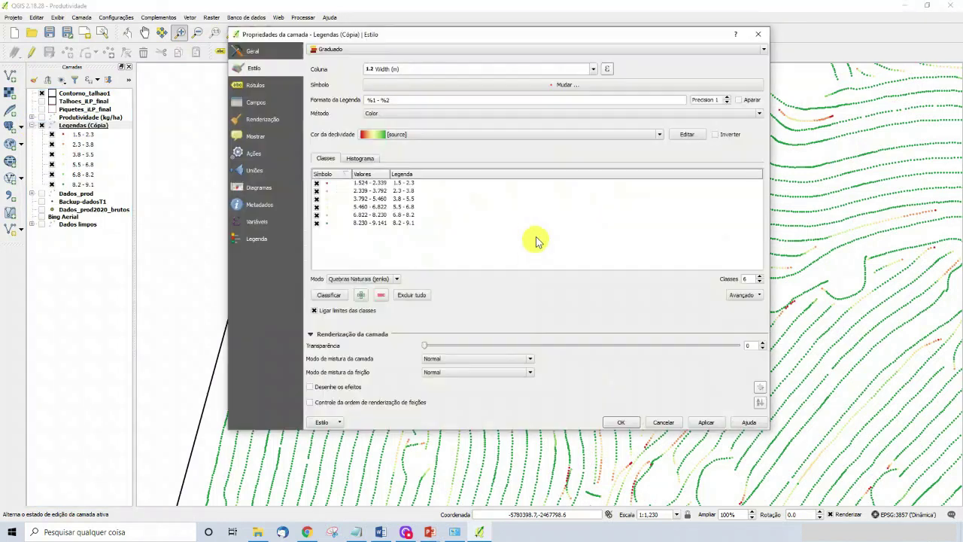
click(519, 49)
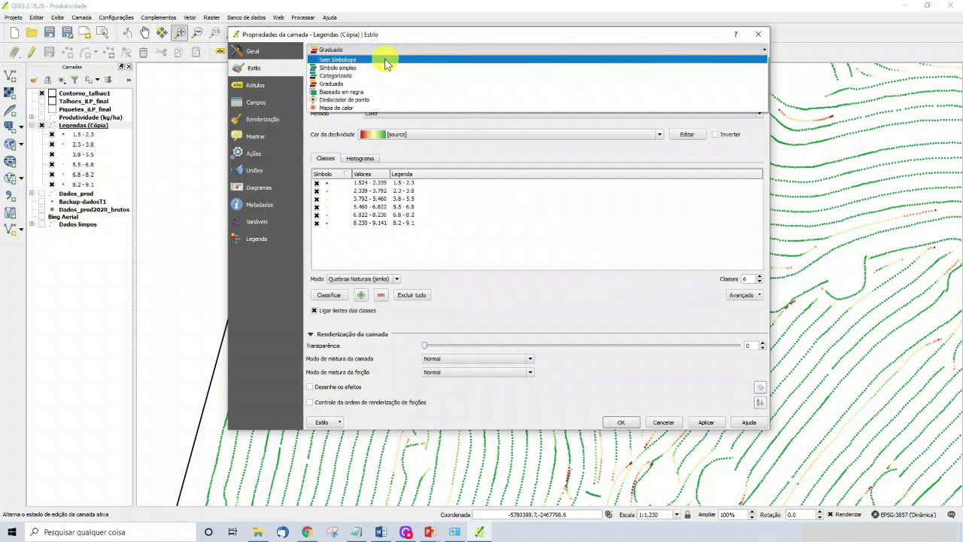
click(386, 67)
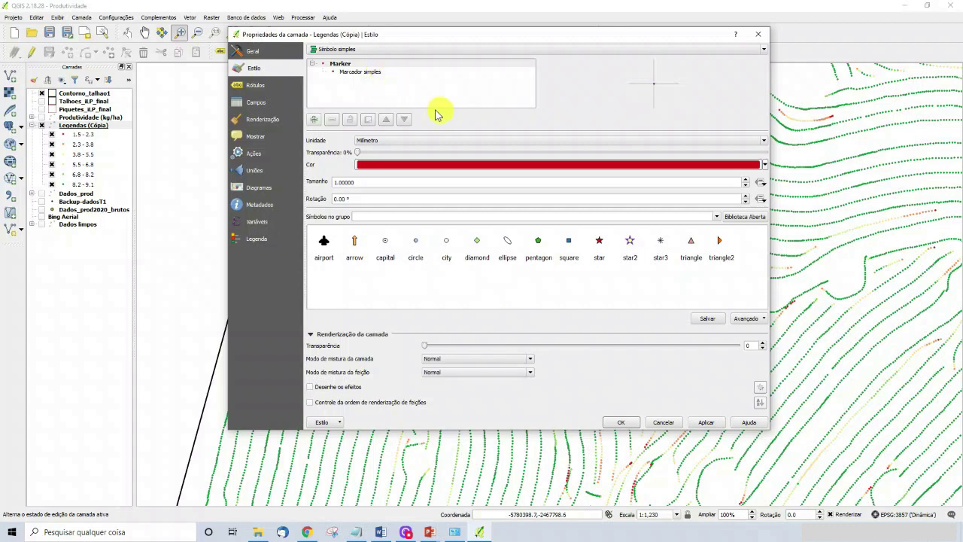
Step: Give the simple marker a size of 1.4 mm and a black #030000 fill, and apply the style
click(358, 71)
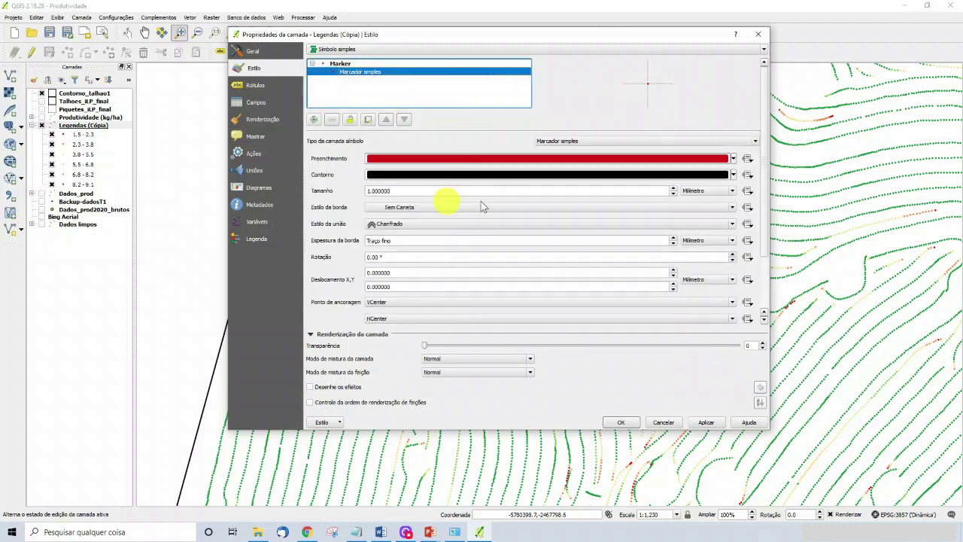
click(673, 188)
click(382, 159)
click(496, 164)
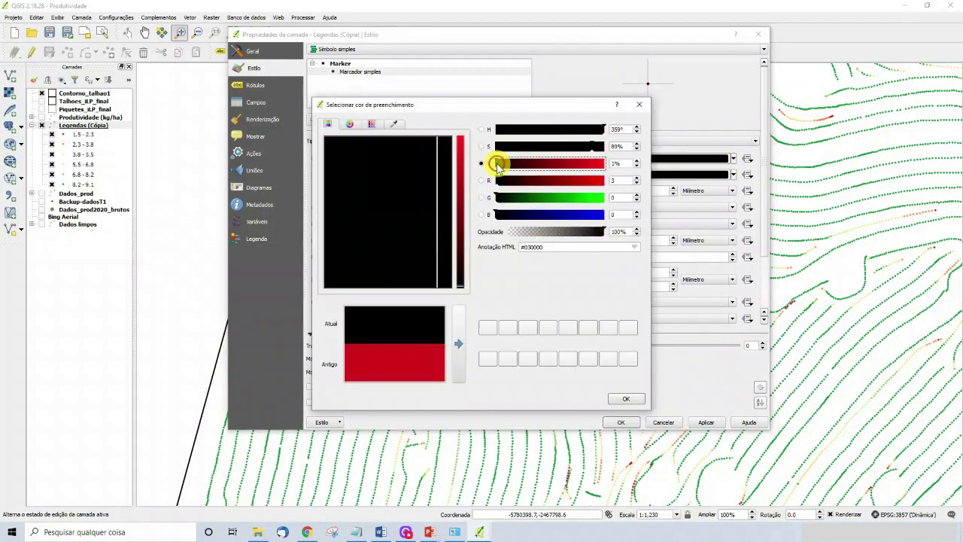
click(625, 398)
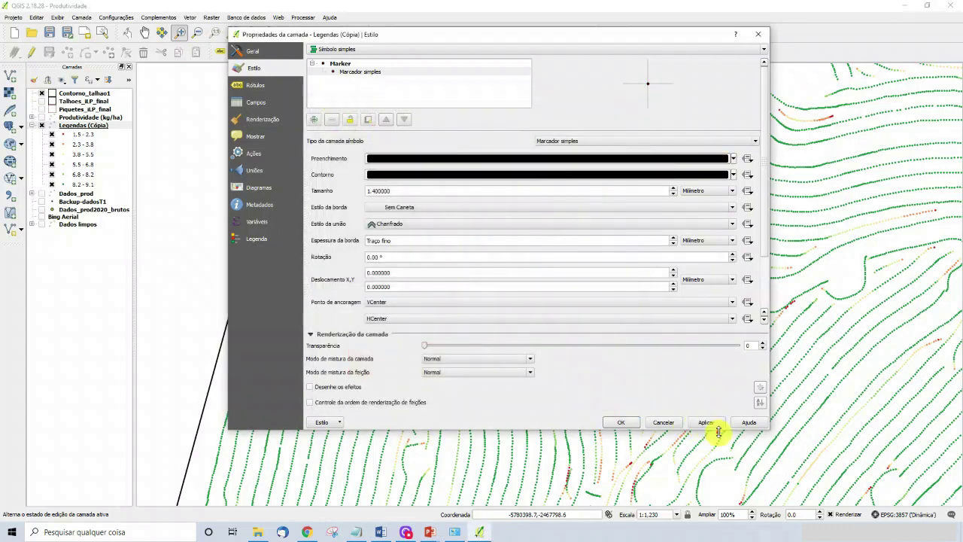
click(712, 423)
click(621, 422)
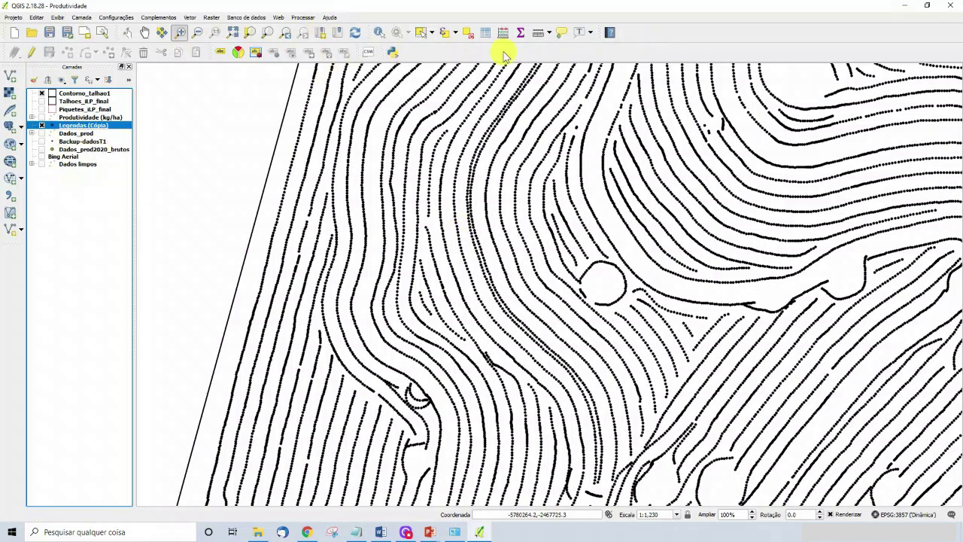
Step: Select the Legendas (Cópia) points matching the expression "Umid (%)" <9, and inspect the selected points across the field
click(487, 36)
click(952, 6)
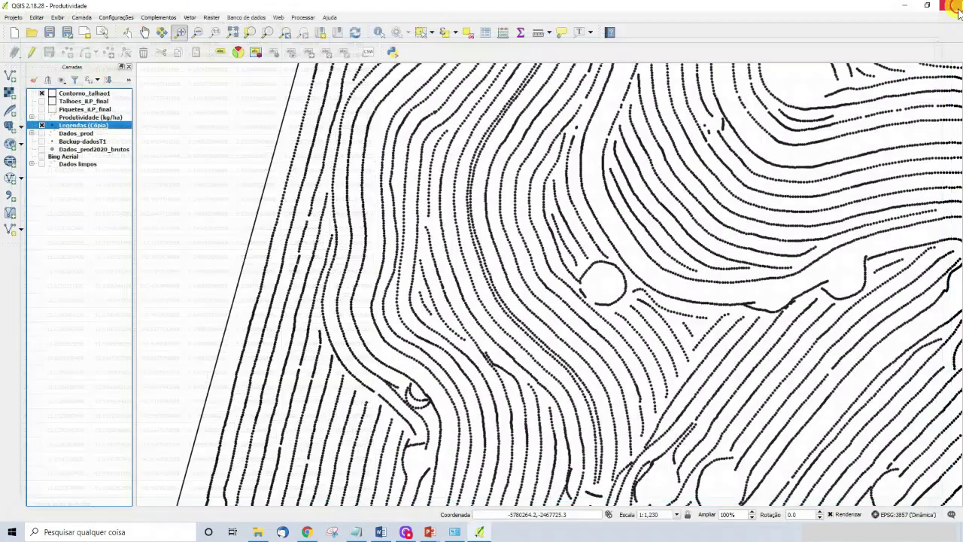
click(446, 33)
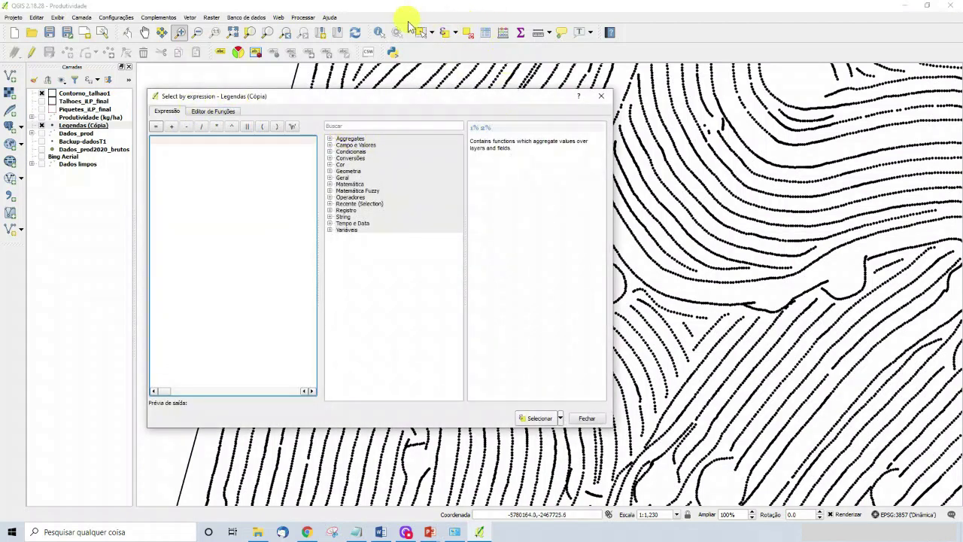
click(329, 145)
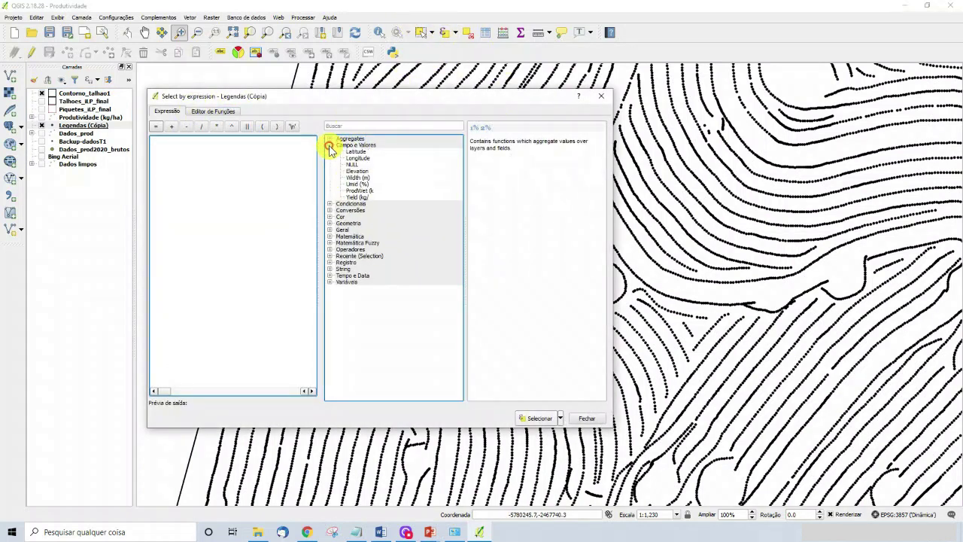
double_click(358, 178)
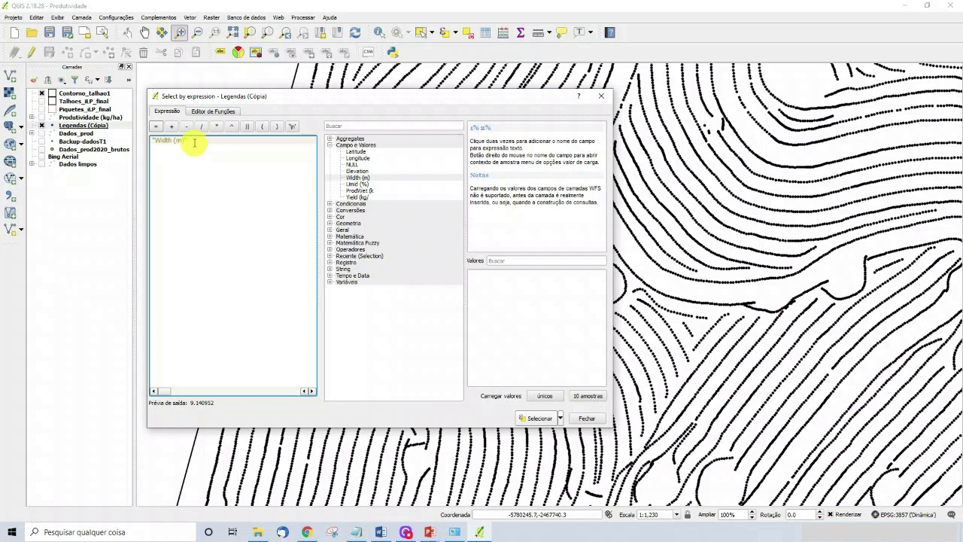
text(<)
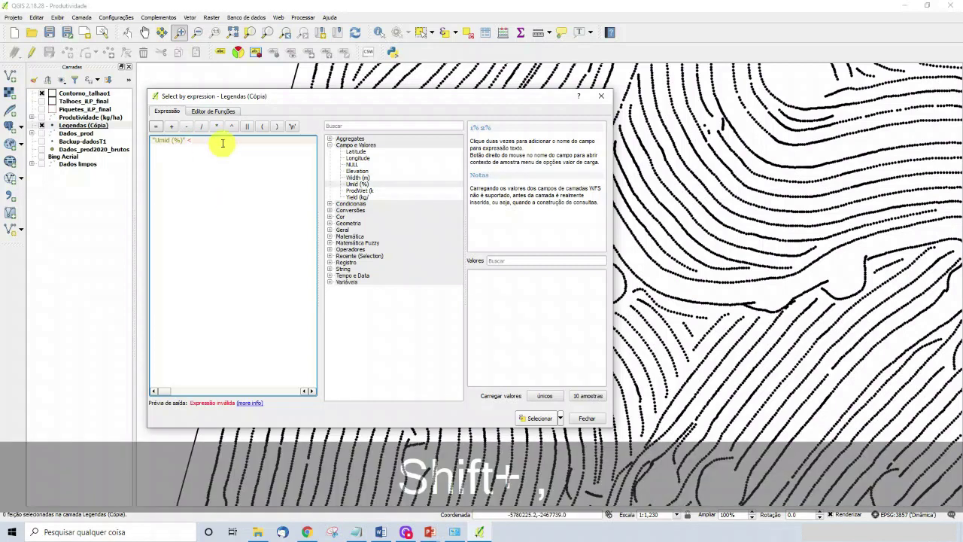
text(9)
click(537, 419)
click(579, 419)
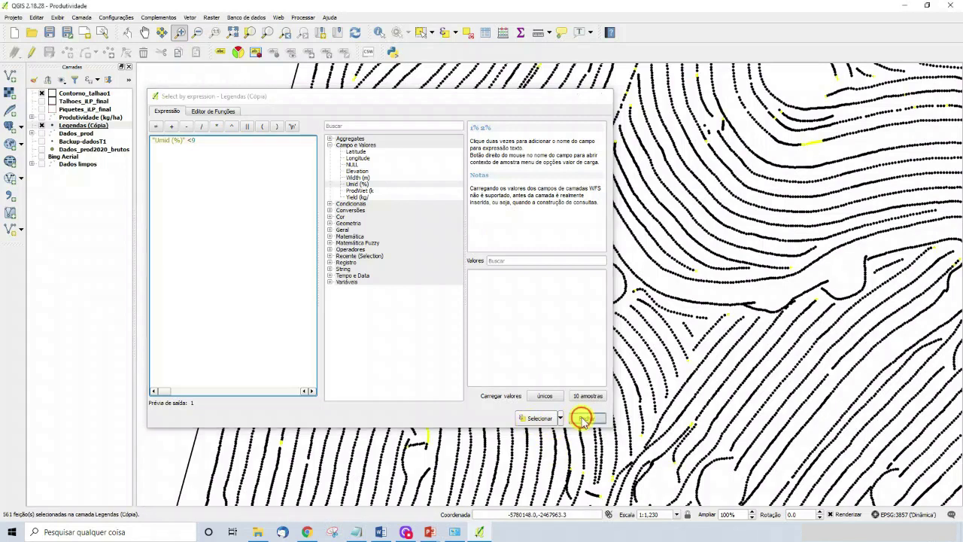
scroll(555, 326, down, 1)
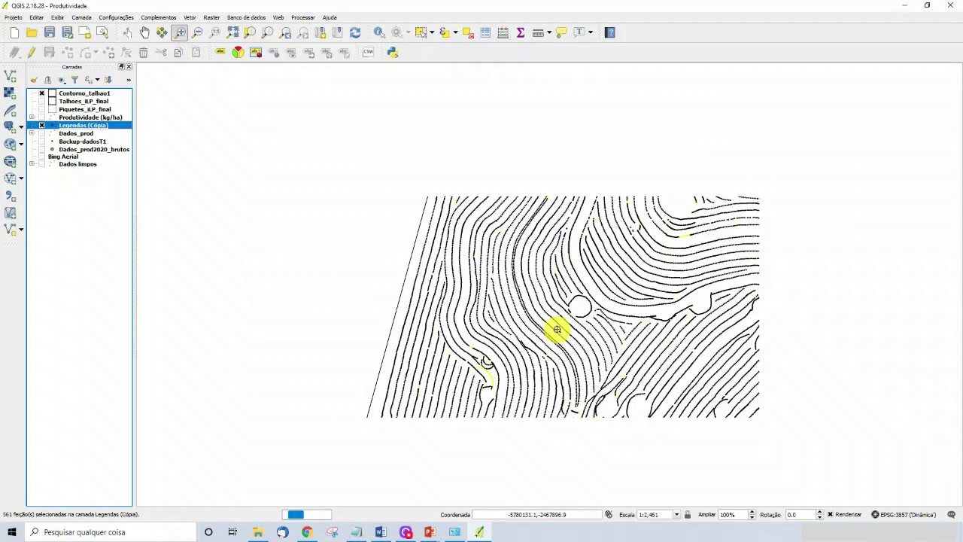
scroll(620, 324, down, 1)
scroll(624, 323, up, 1)
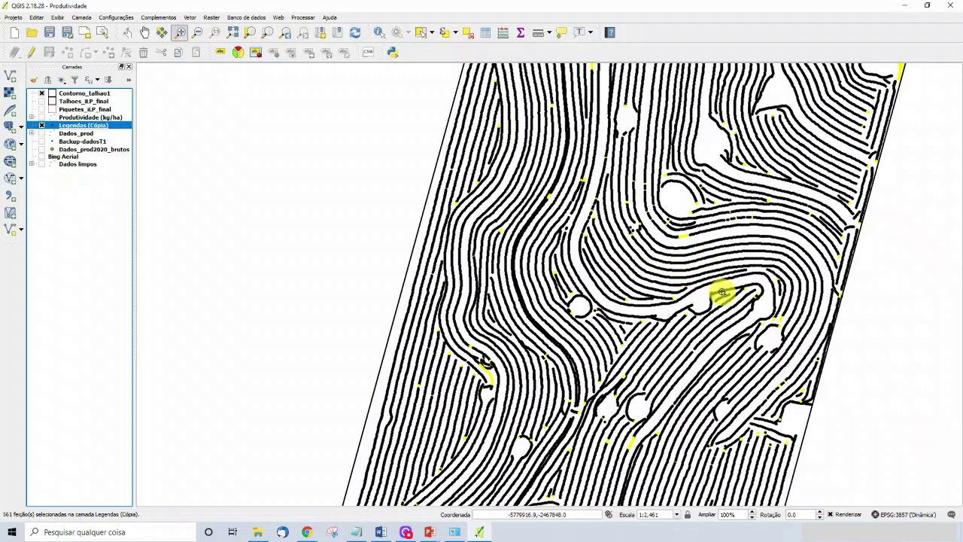
Step: Examine the selected low-moisture points close up along the harvest passes, as far as the field's northeast corner
scroll(722, 291, down, 1)
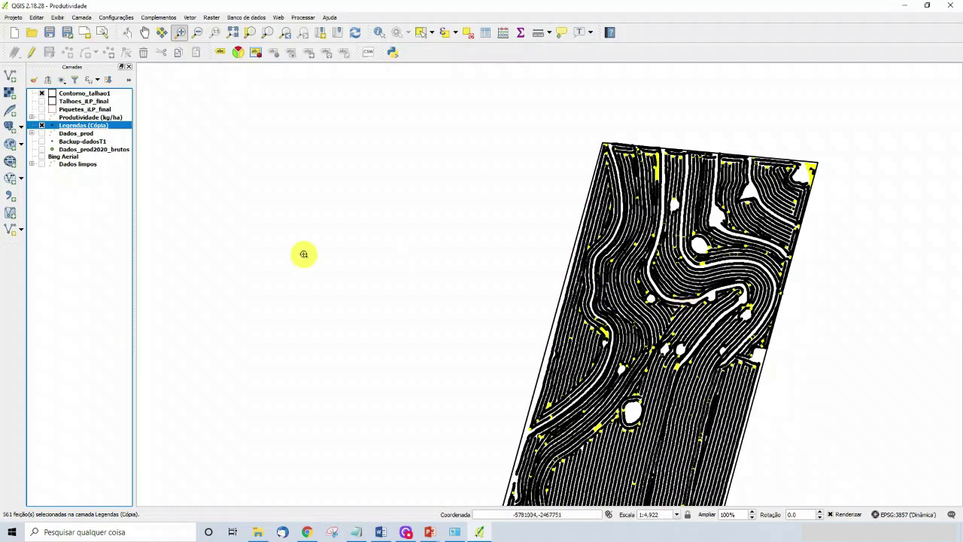
scroll(763, 189, up, 1)
drag(772, 173, 671, 318)
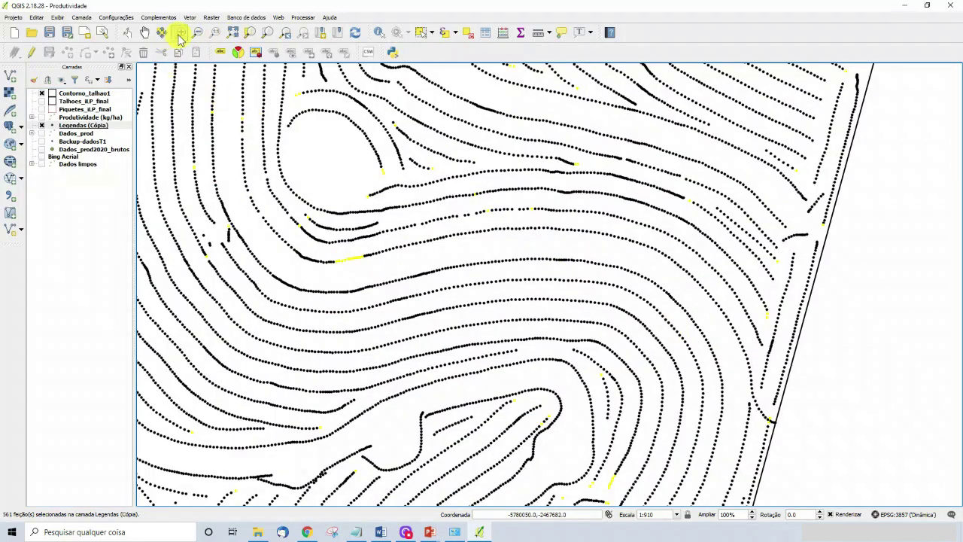
click(127, 32)
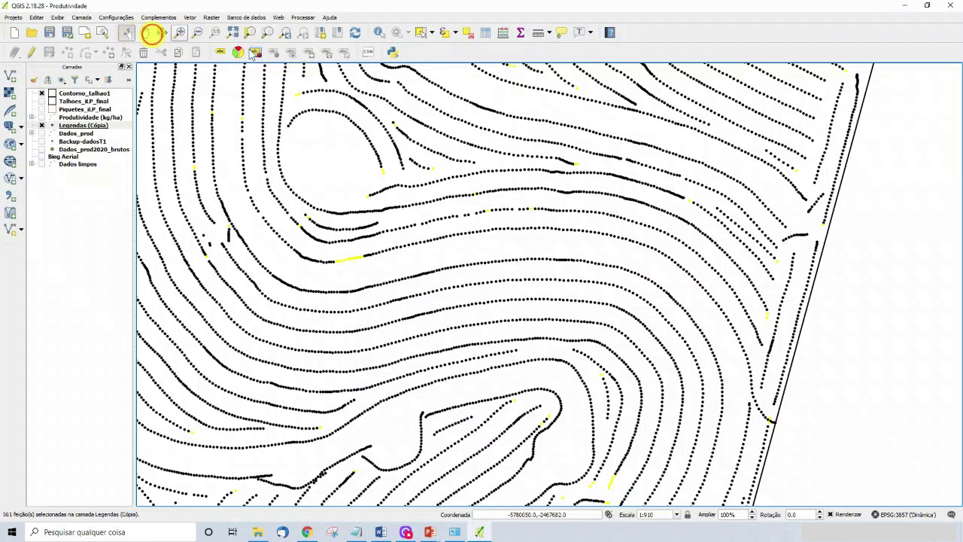
drag(659, 156, 636, 284)
drag(791, 230, 748, 312)
drag(752, 195, 748, 281)
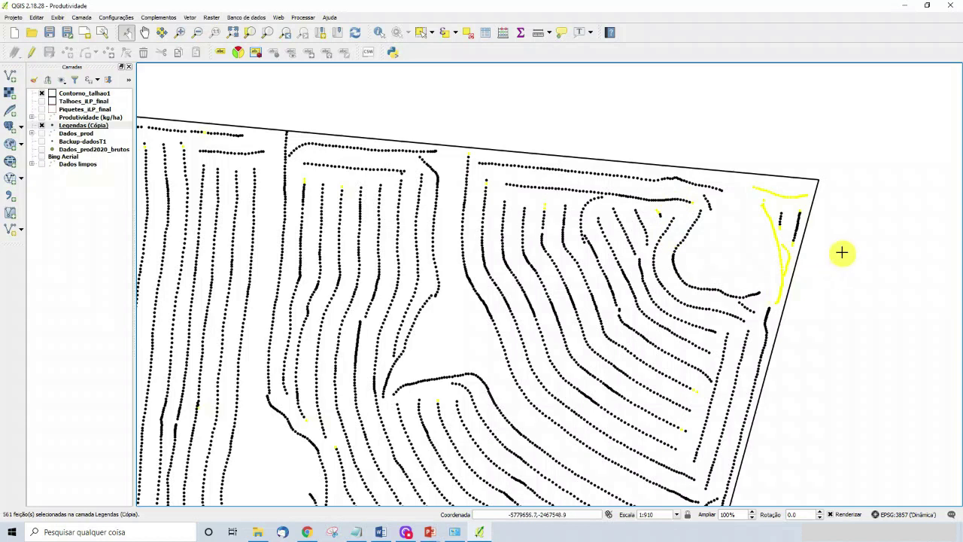
Step: Compare the selected points with the Dados_prod layer, and review their moisture values in the Legendas (Cópia) attribute table
click(42, 133)
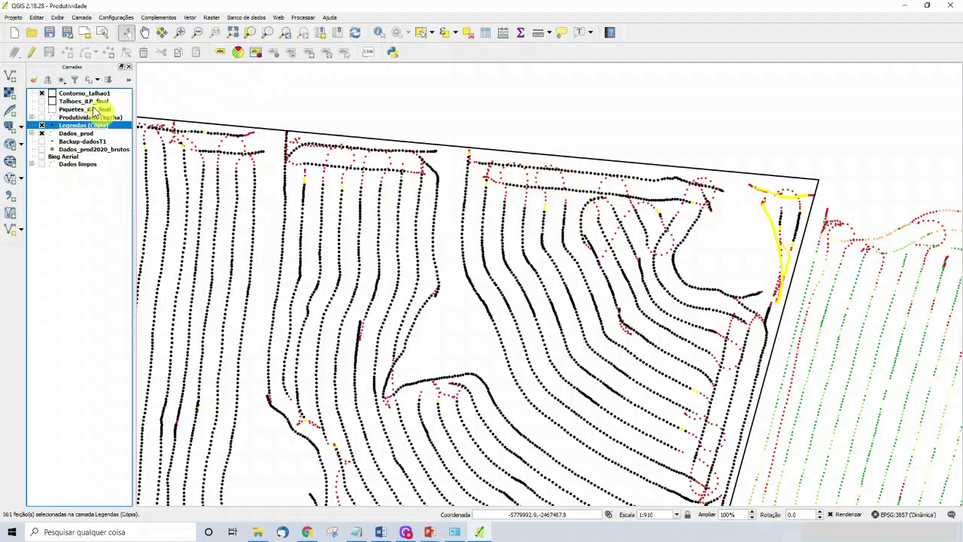
click(42, 133)
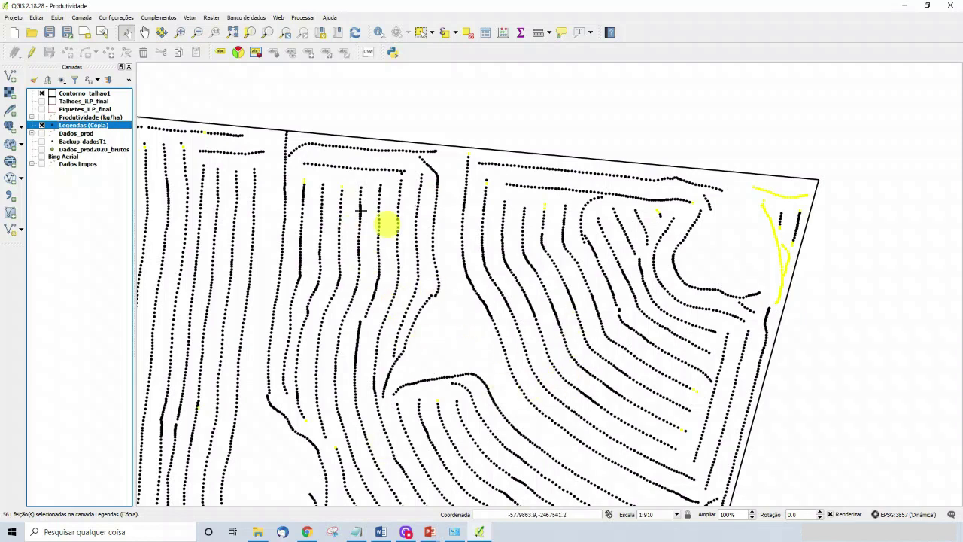
click(484, 34)
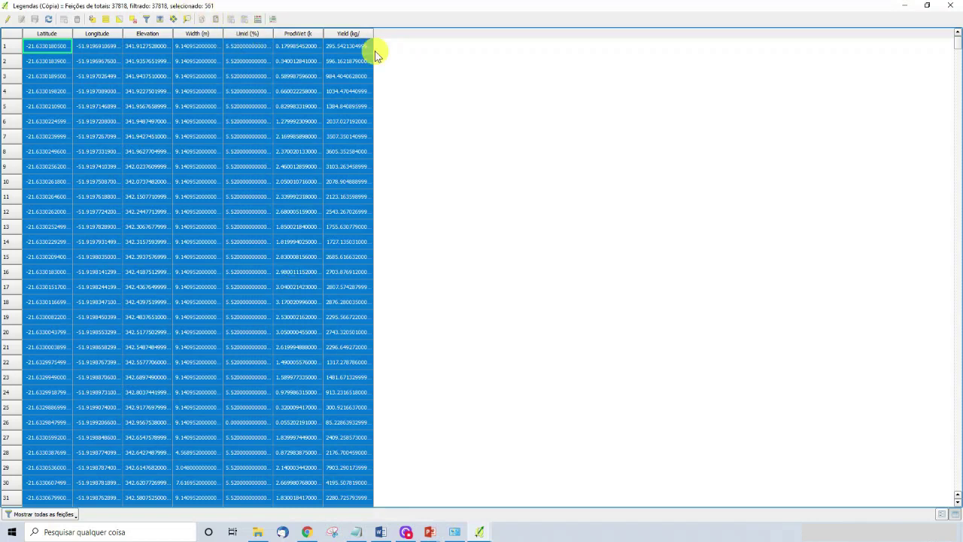
click(953, 8)
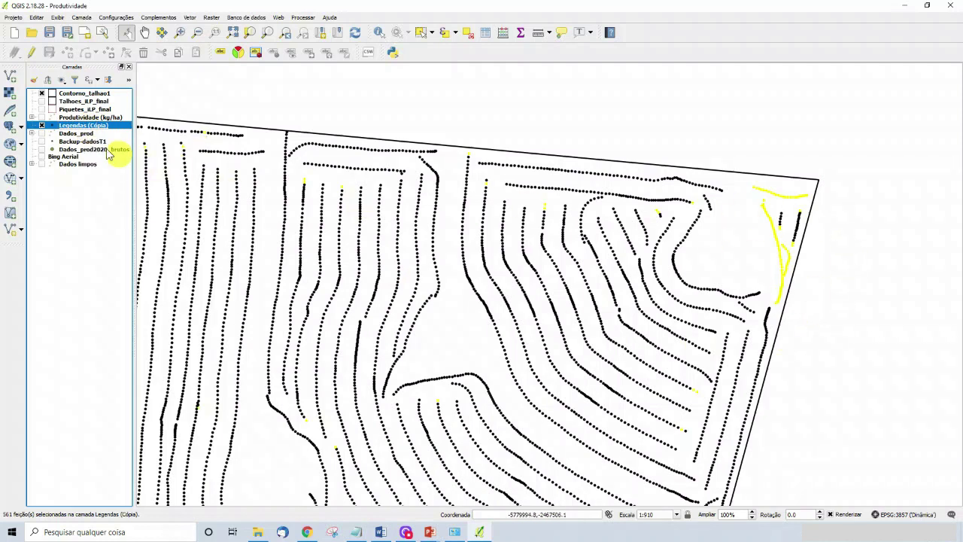
Step: Style the Legendas (Cópia) layer as graduated by the Umid (%) column, classified into five equal-interval classes, and apply it
click(73, 128)
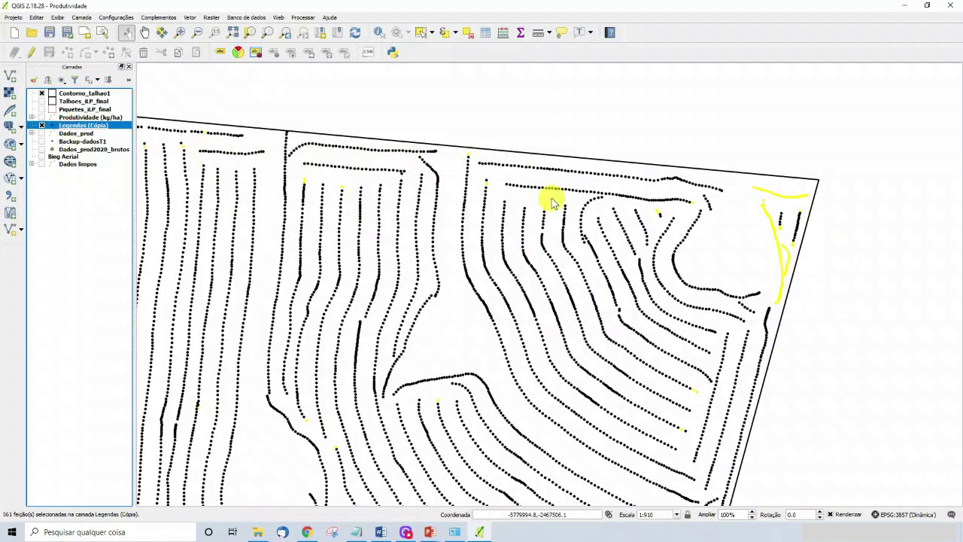
double_click(85, 125)
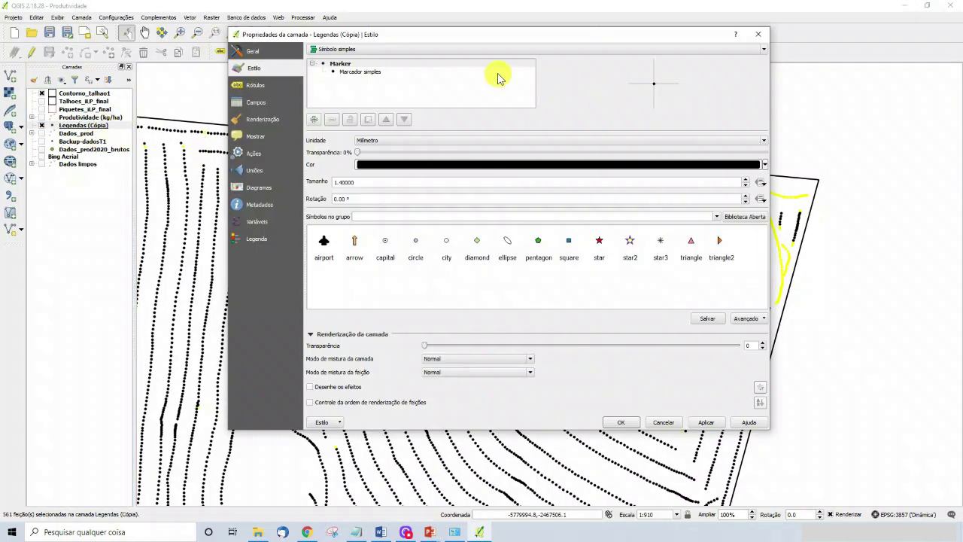
click(429, 47)
click(429, 69)
click(592, 69)
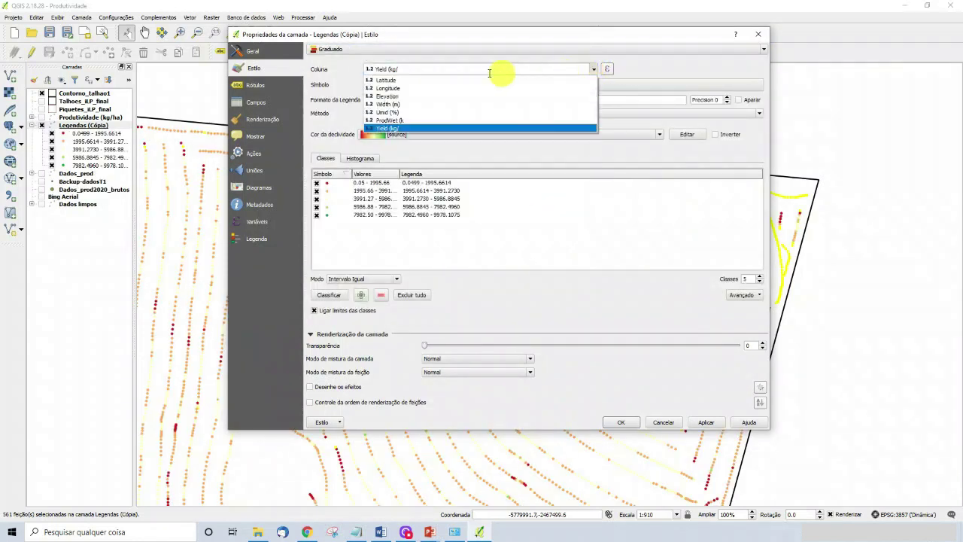
click(402, 115)
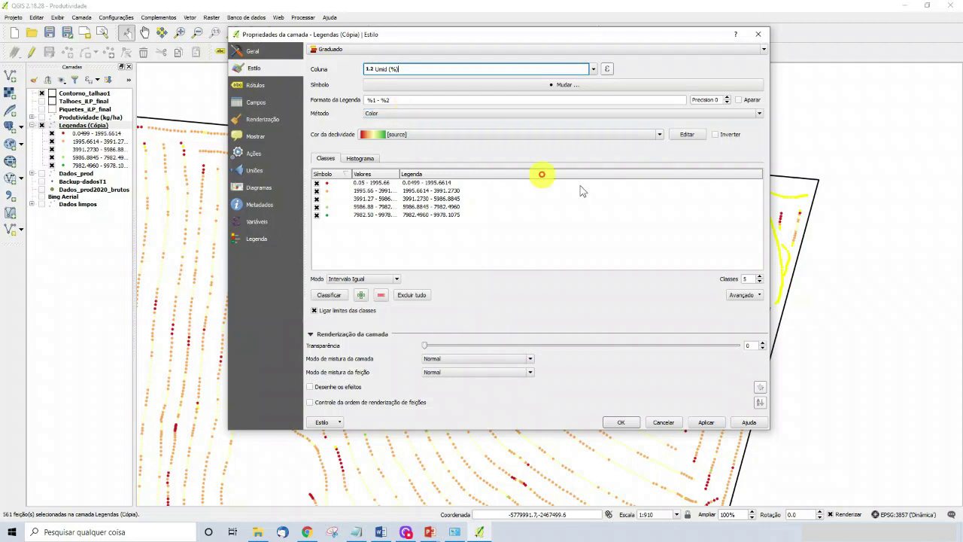
click(335, 297)
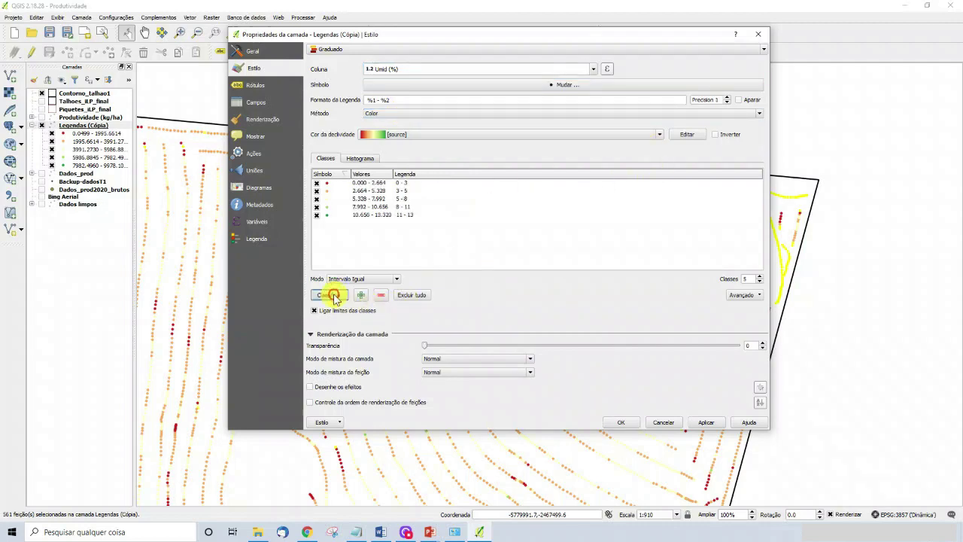
click(707, 422)
click(622, 422)
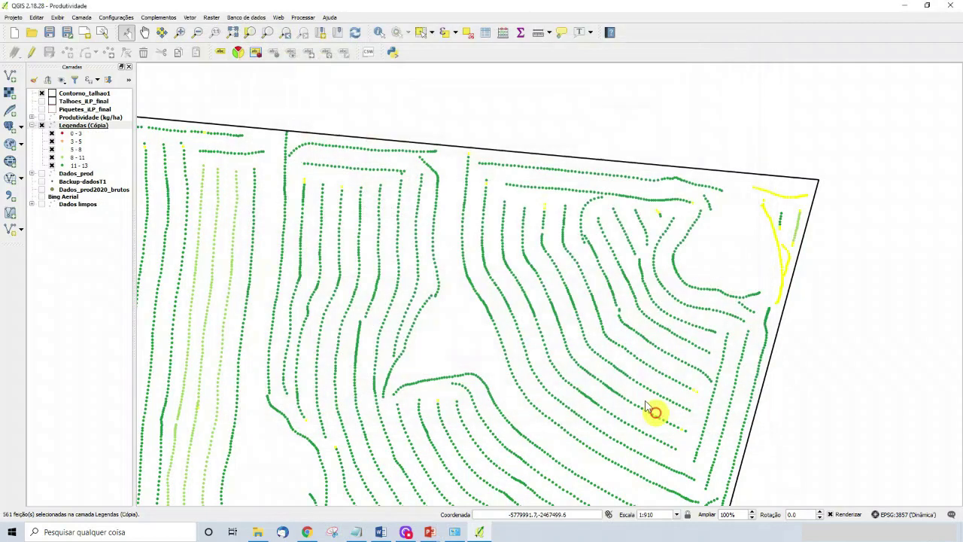
Step: Clear the selection of low-moisture points in the Legendas (Cópia) layer, with the whole field in view
right_click(90, 125)
click(143, 128)
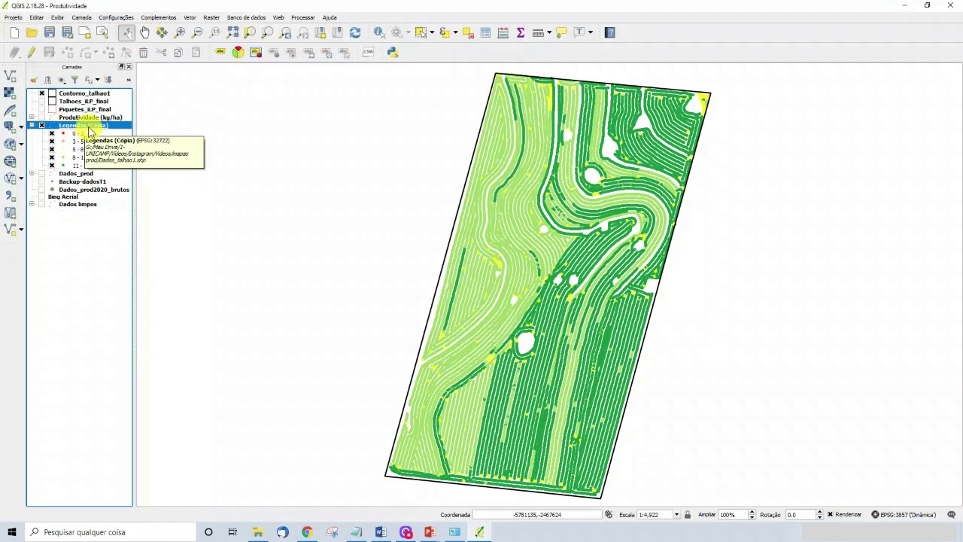
click(467, 32)
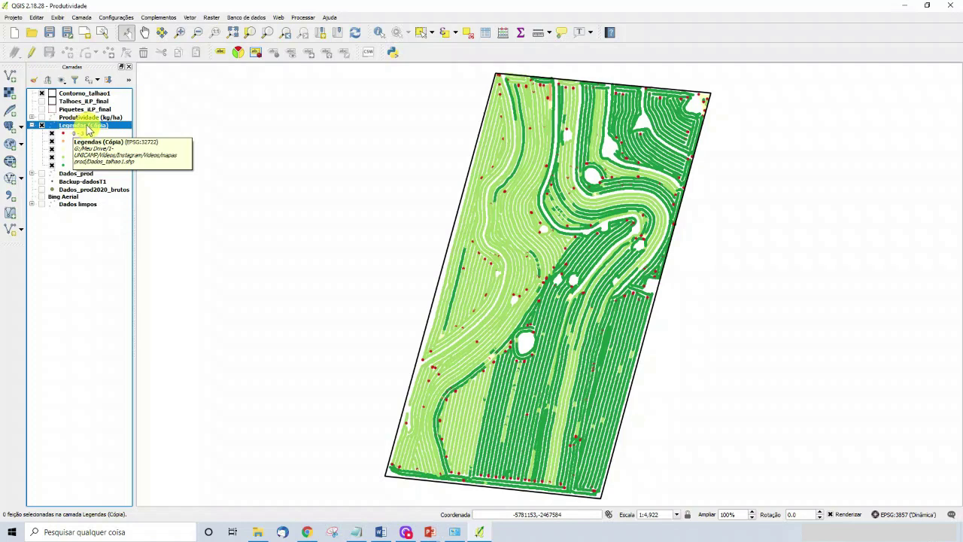
Step: Compare the moisture points with the Produtividade (kg/ha) layer close up along the passes, then view moisture alone across the field
scroll(550, 166, up, 1)
scroll(546, 165, up, 1)
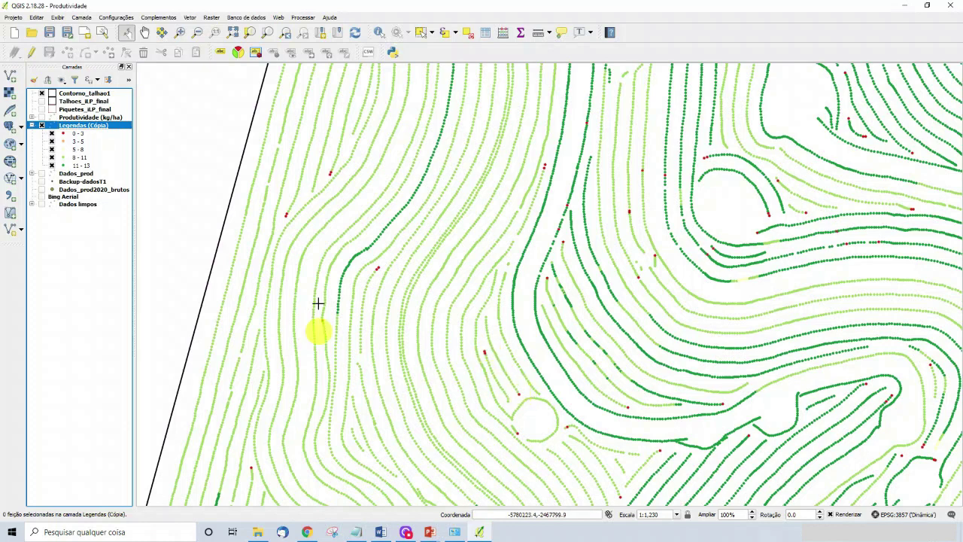
click(41, 118)
click(41, 118)
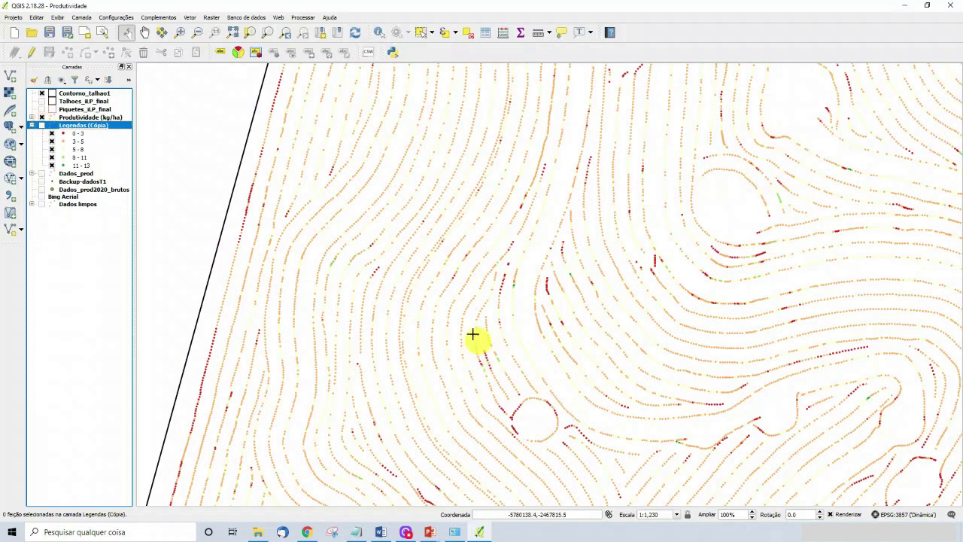
click(41, 125)
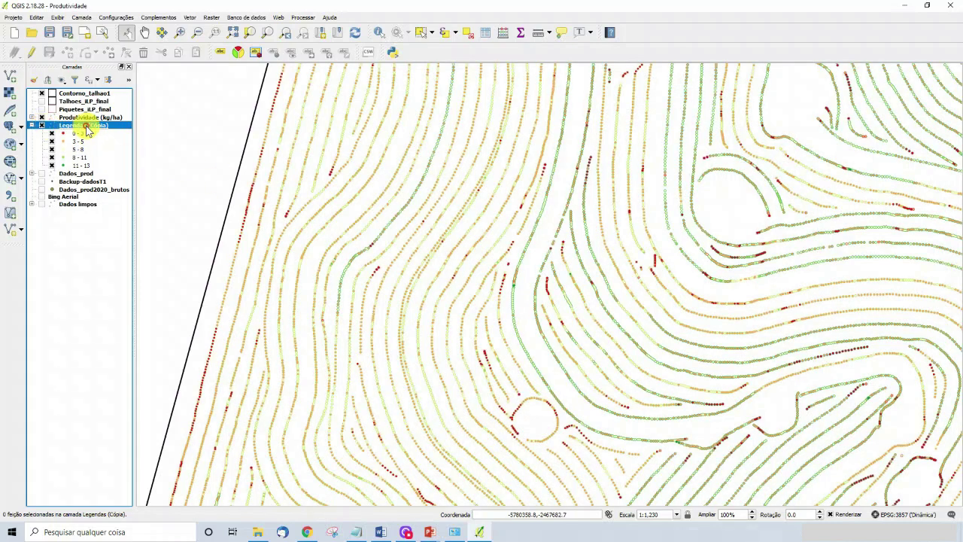
click(42, 118)
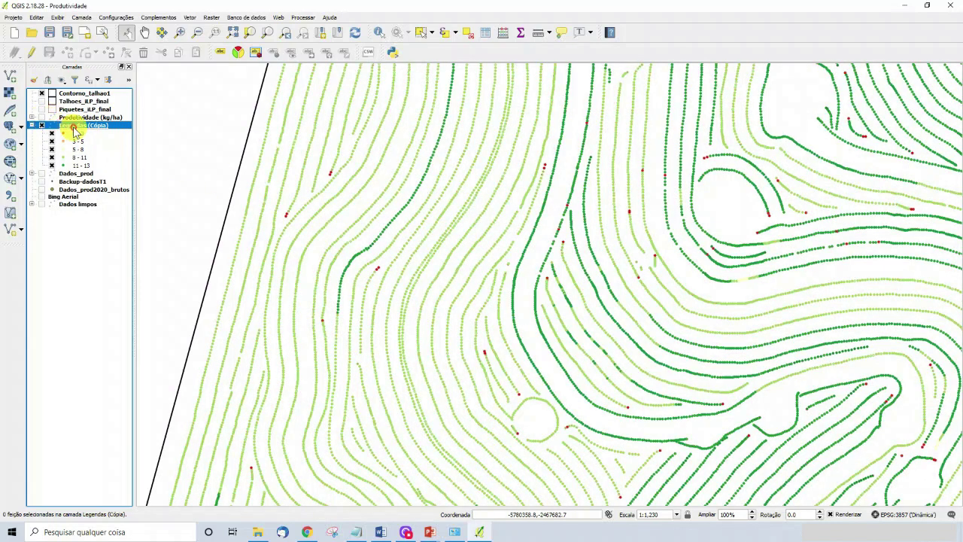
right_click(76, 129)
click(92, 134)
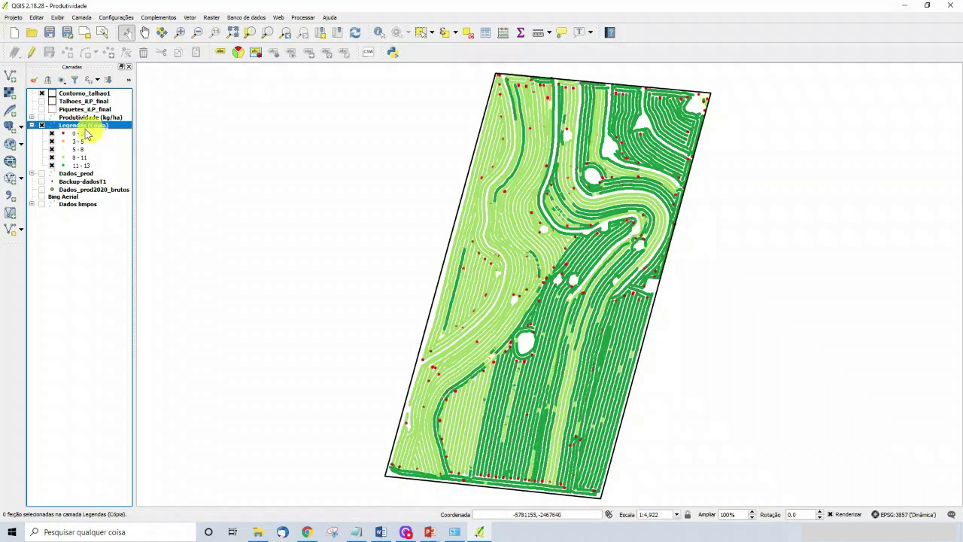
Step: Load the Umid (%) histogram for Legendas (Cópia), add class breaks at about 8.85 and 12.49, and apply the style
click(80, 128)
double_click(80, 128)
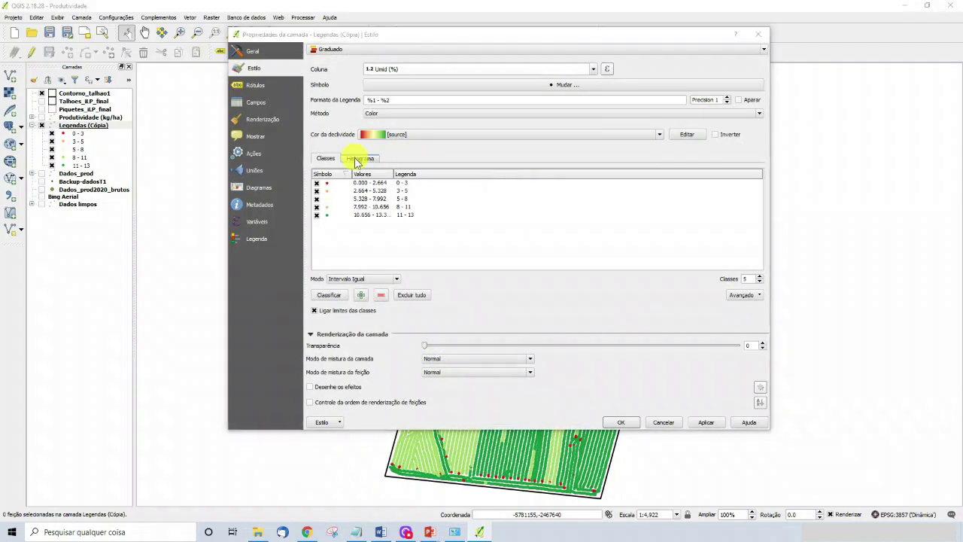
click(359, 160)
click(342, 179)
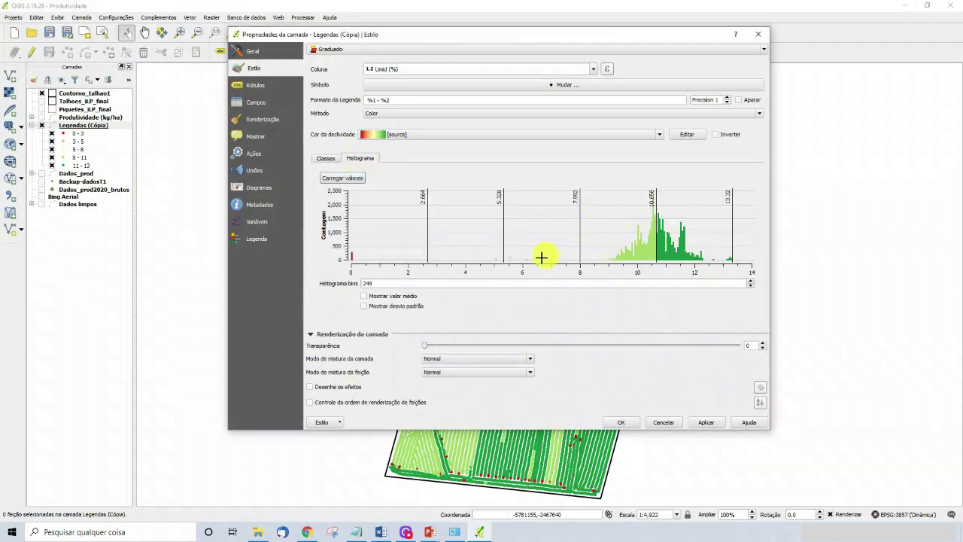
click(605, 260)
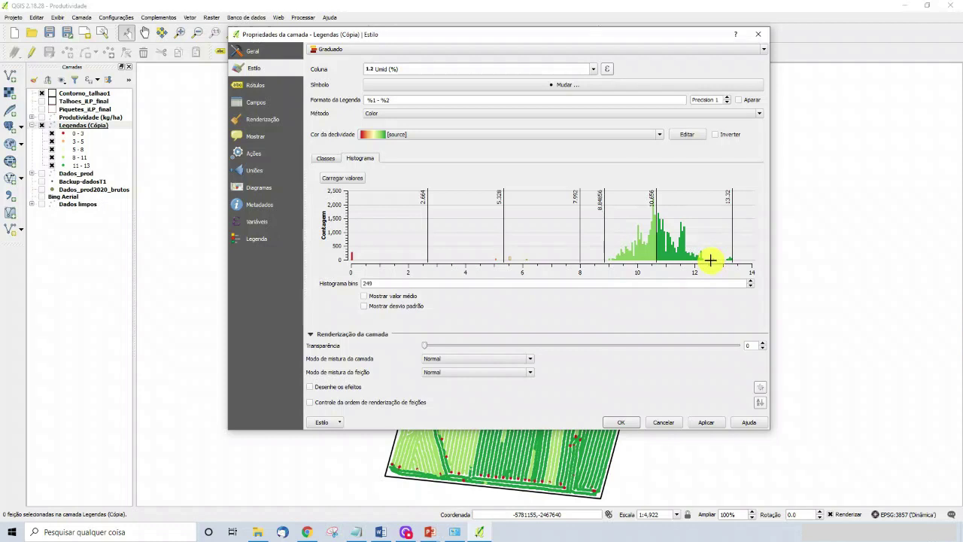
drag(708, 258, 708, 261)
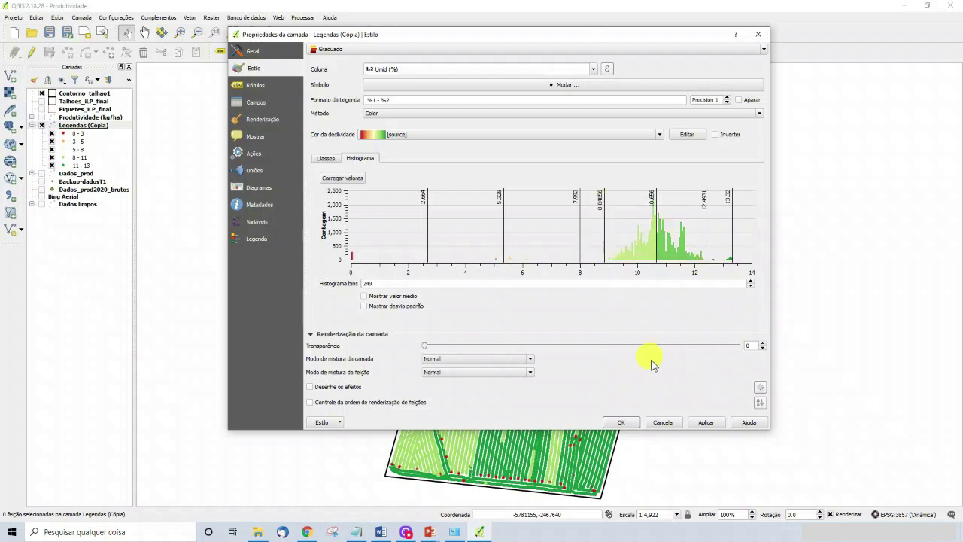
click(706, 422)
click(621, 422)
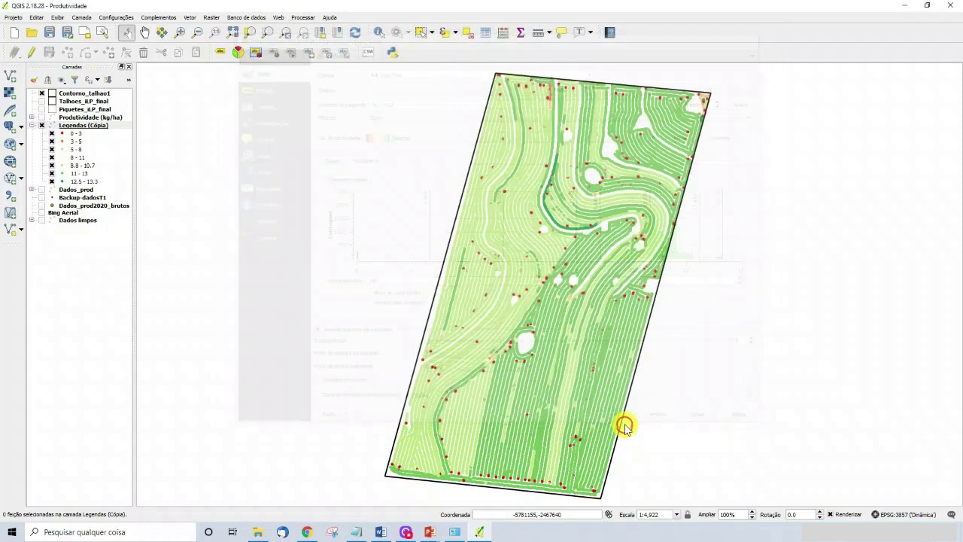
Step: Hide the moisture classes 0 - 3, 3 - 5, 5 - 8 and 8 - 11, and check where the 12.5 - 13.3 class occurs
click(52, 134)
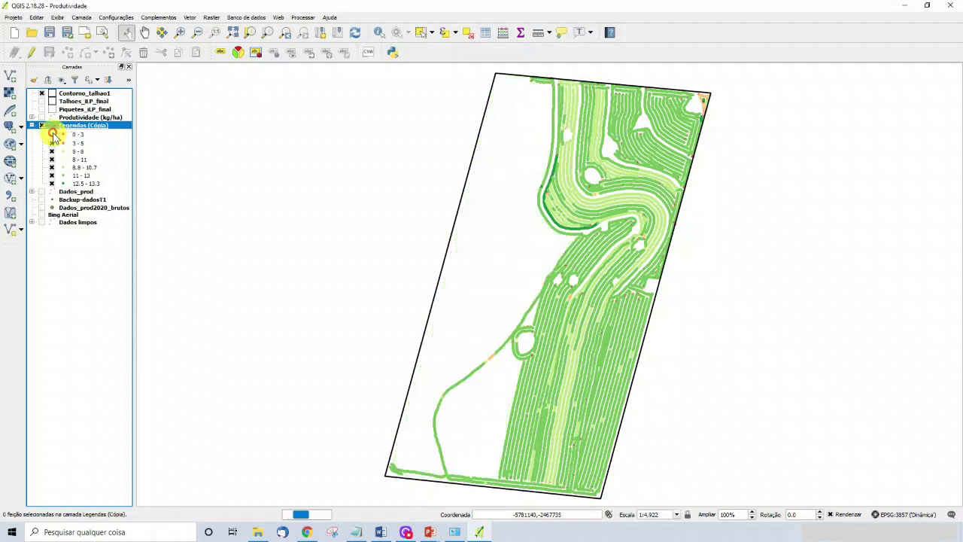
click(52, 153)
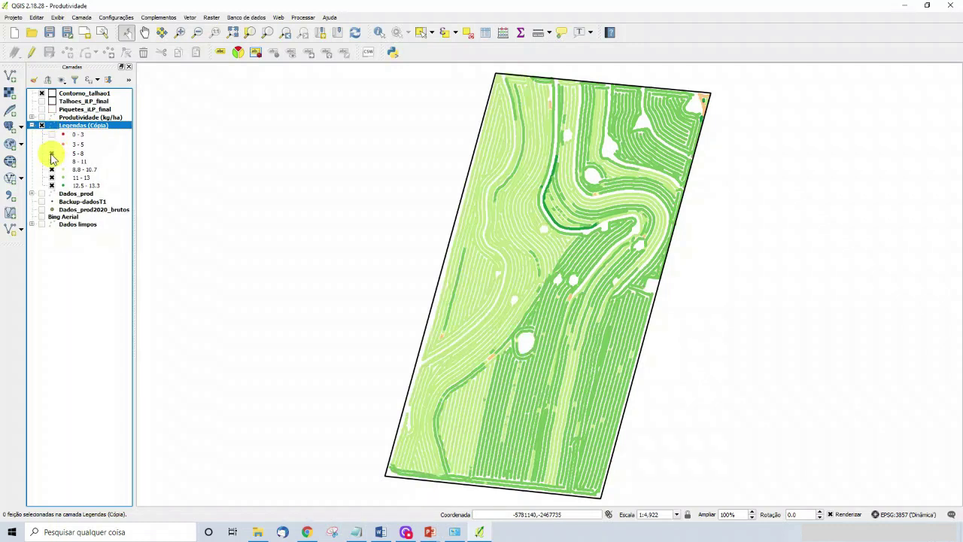
click(52, 154)
click(52, 164)
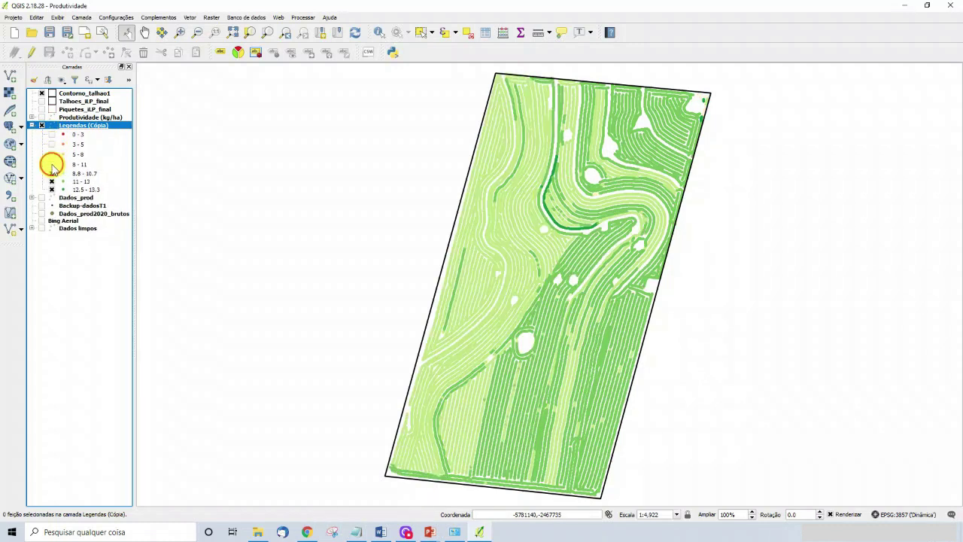
click(52, 164)
click(51, 164)
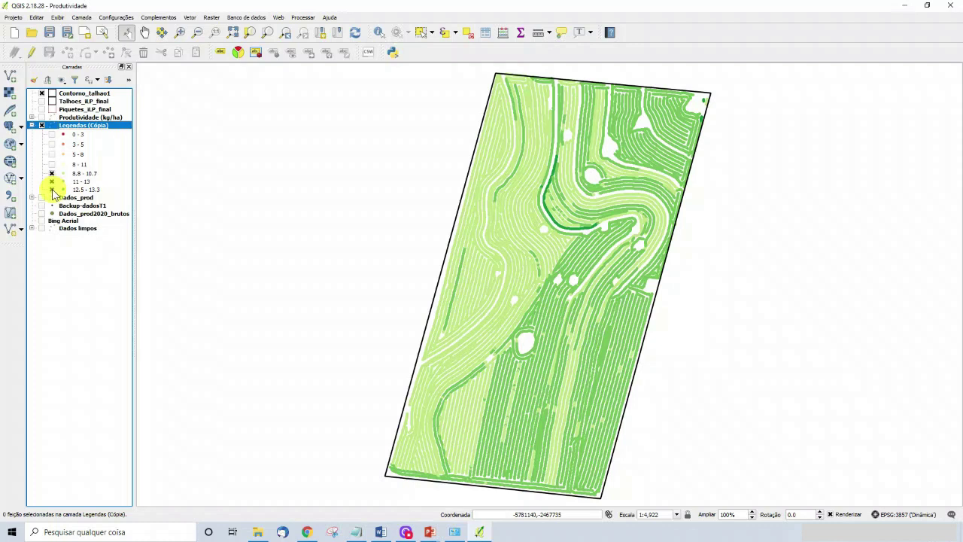
click(52, 190)
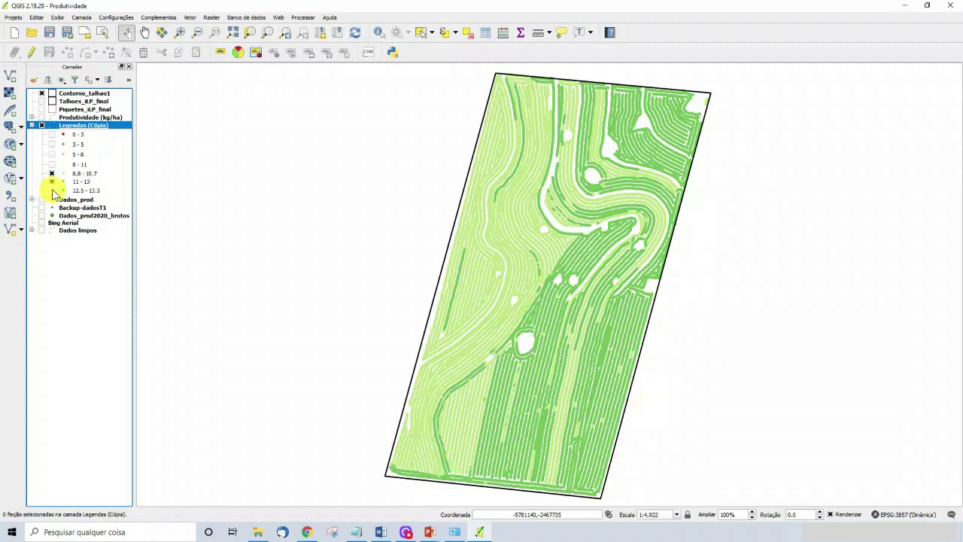
click(52, 190)
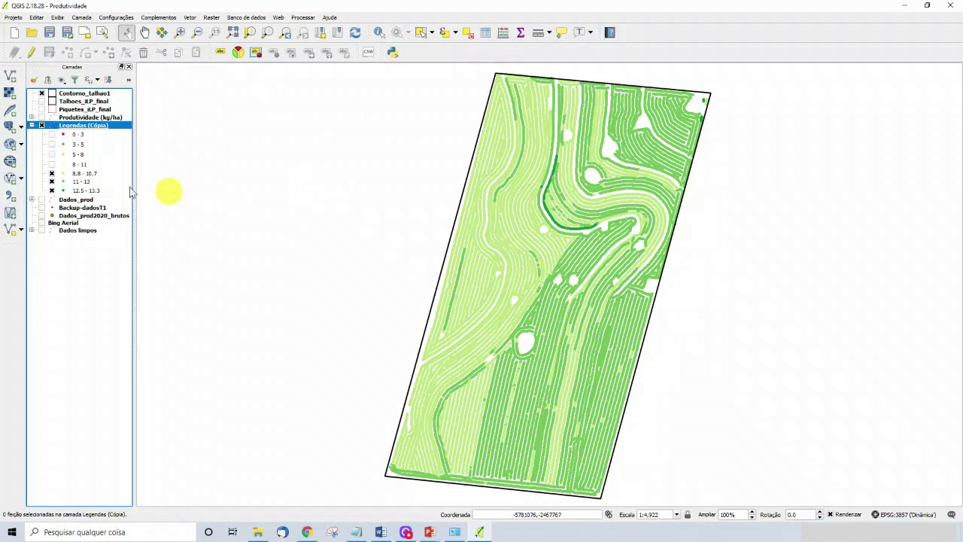
Step: View the Produtividade (kg/ha) layer in place of Legendas (Cópia), and leave both layers hidden
click(41, 118)
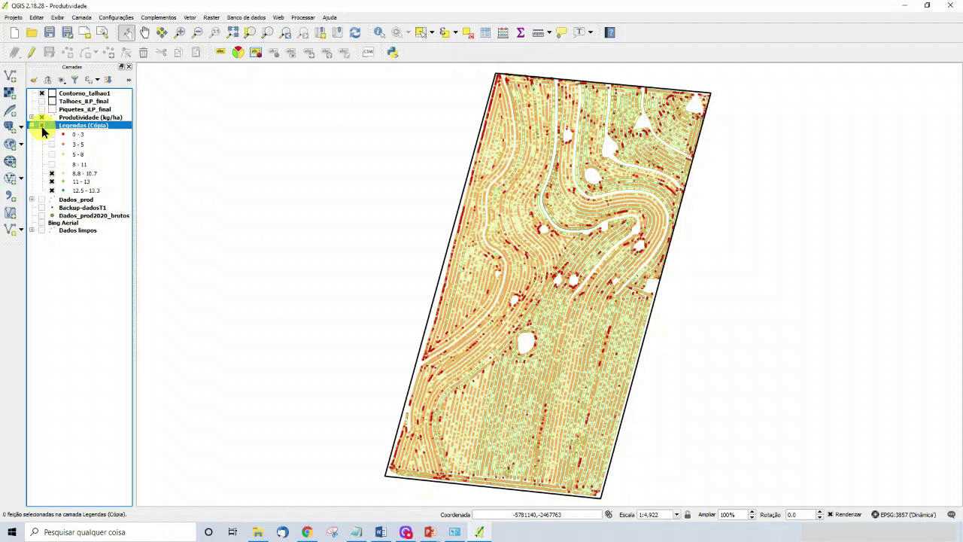
click(41, 126)
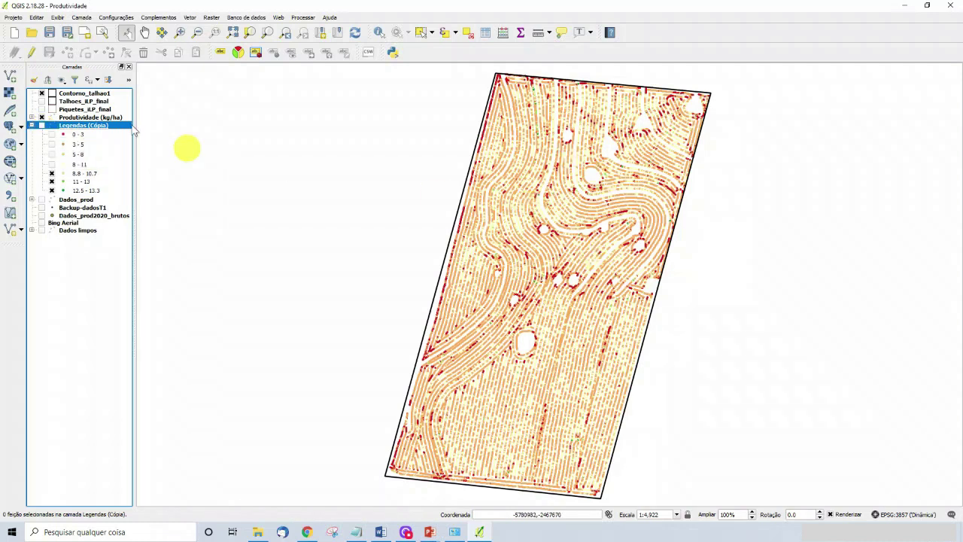
click(41, 117)
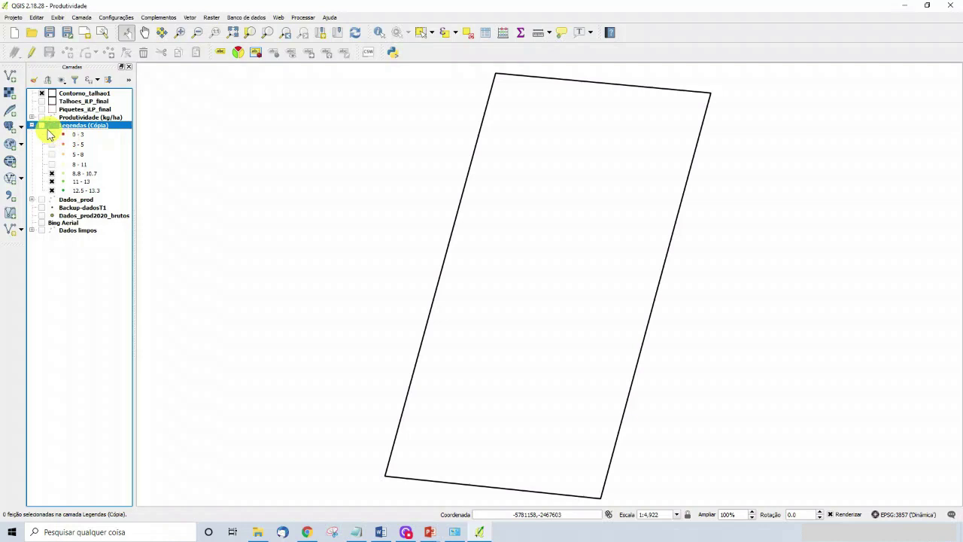
Step: View the Legendas (Cópia) moisture points across the field, collapse that layer, and display the expanded Produtividade (kg/ha) layer instead
click(43, 125)
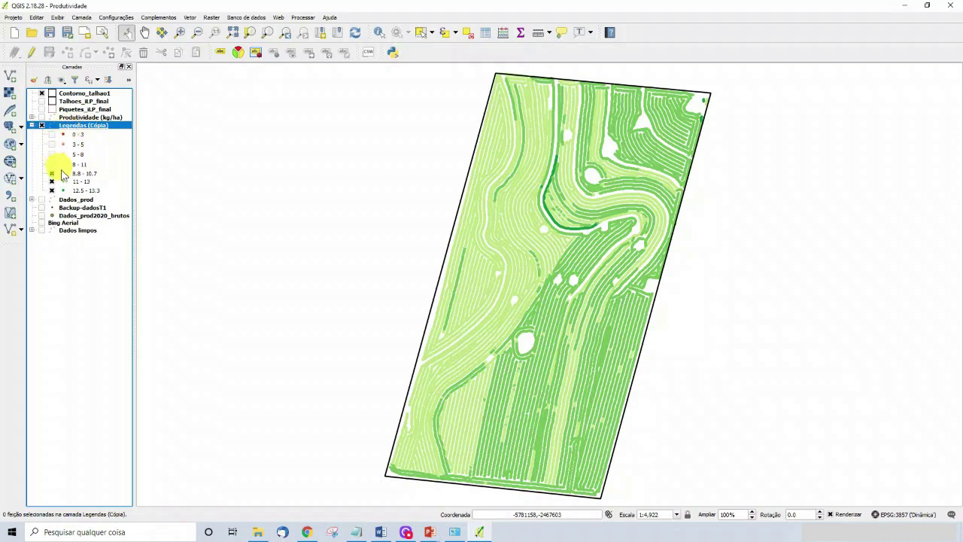
click(41, 127)
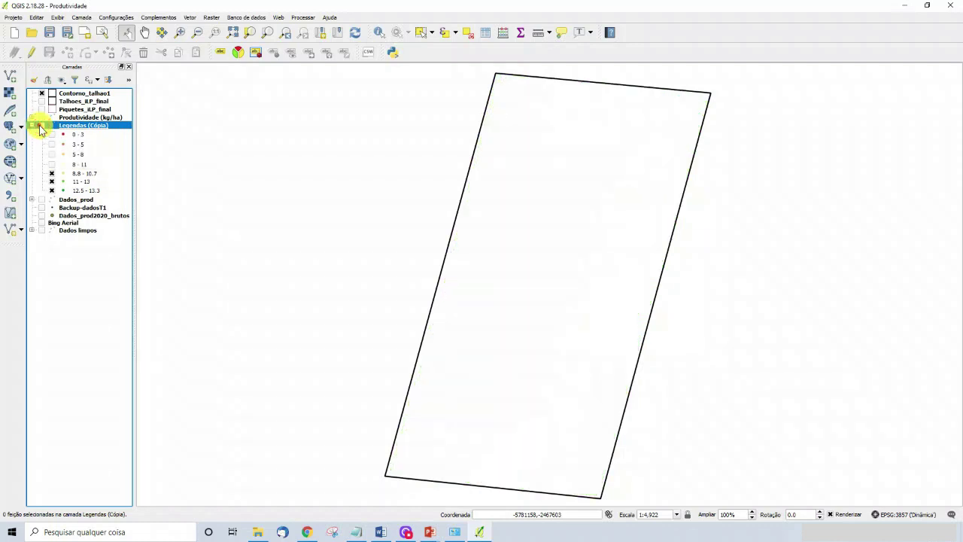
click(42, 126)
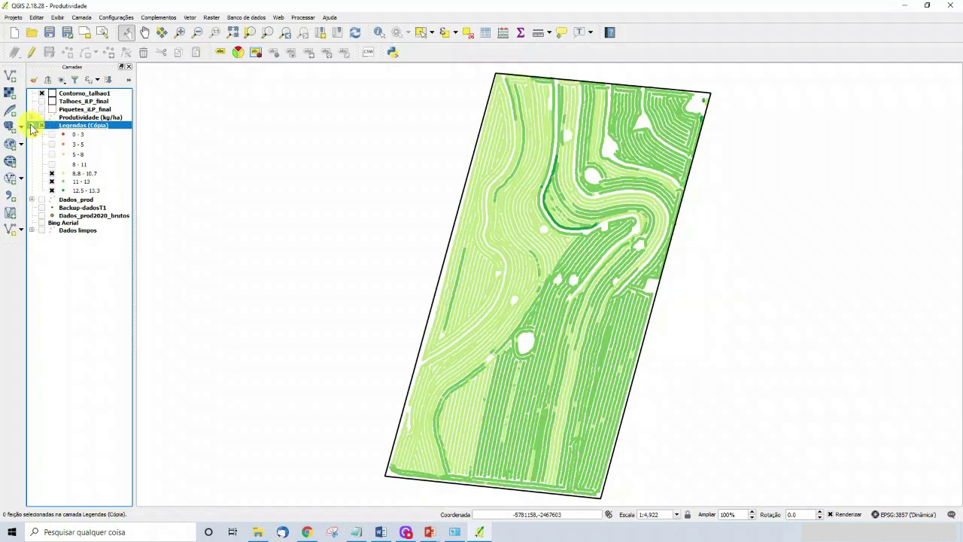
click(31, 125)
click(31, 117)
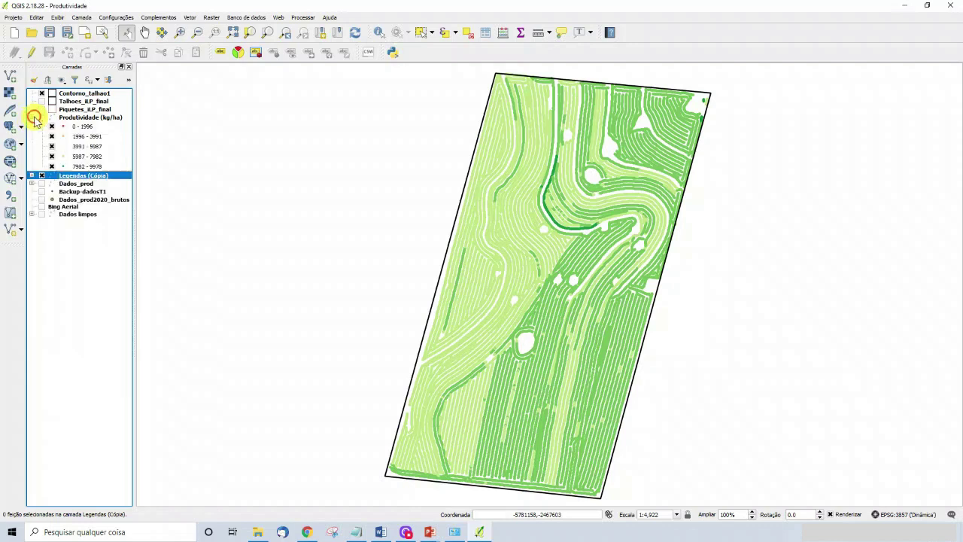
click(41, 175)
click(42, 118)
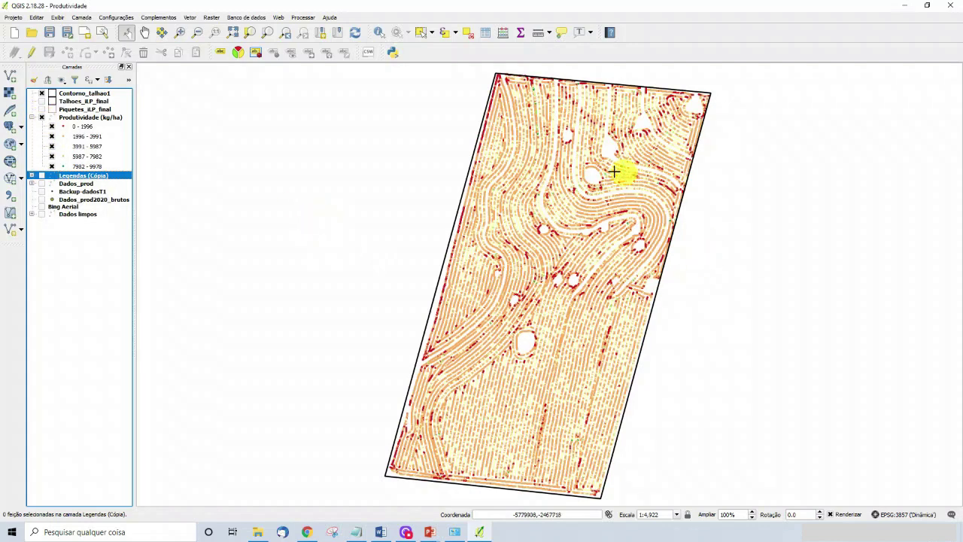
Step: Load the yield histogram for Produtividade (kg/ha), add class breaks at about 838 and 5508, and apply the style
click(73, 117)
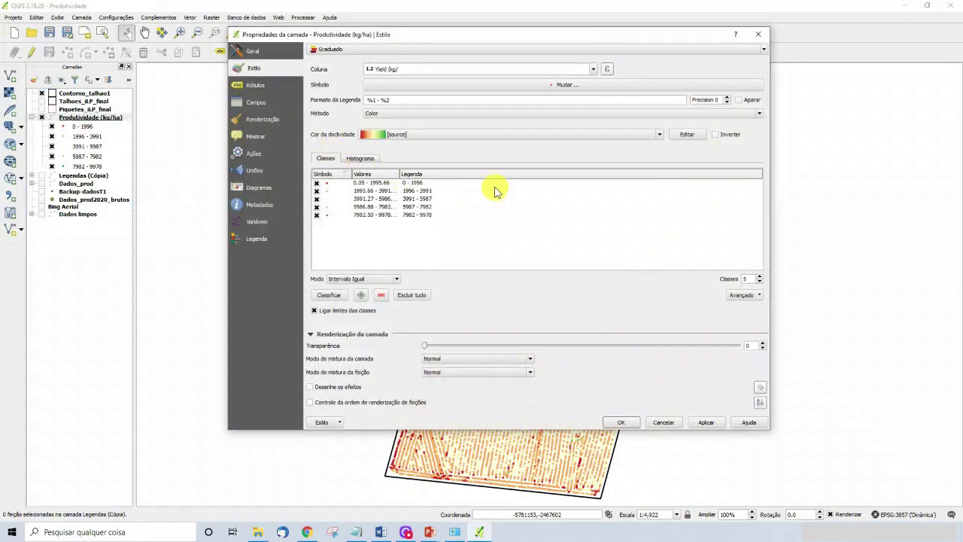
click(359, 158)
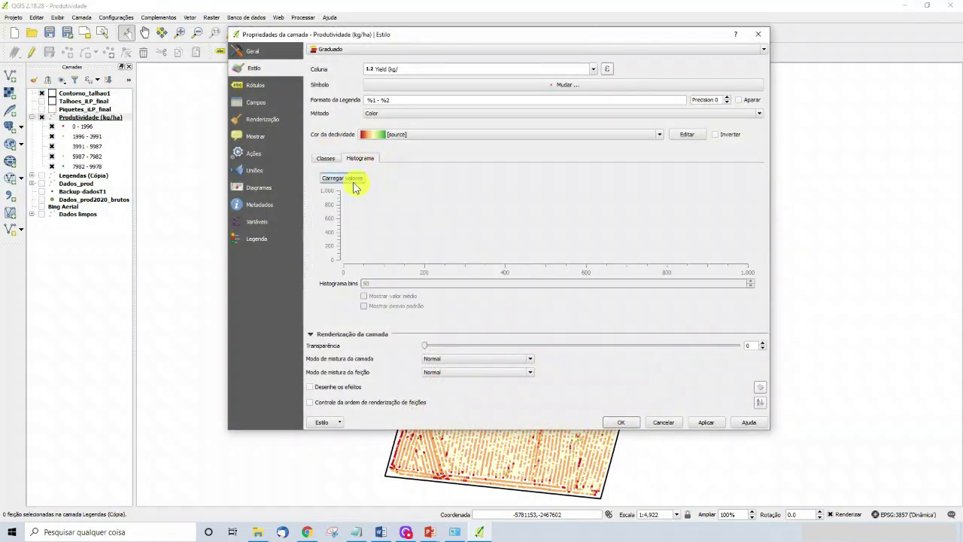
click(345, 178)
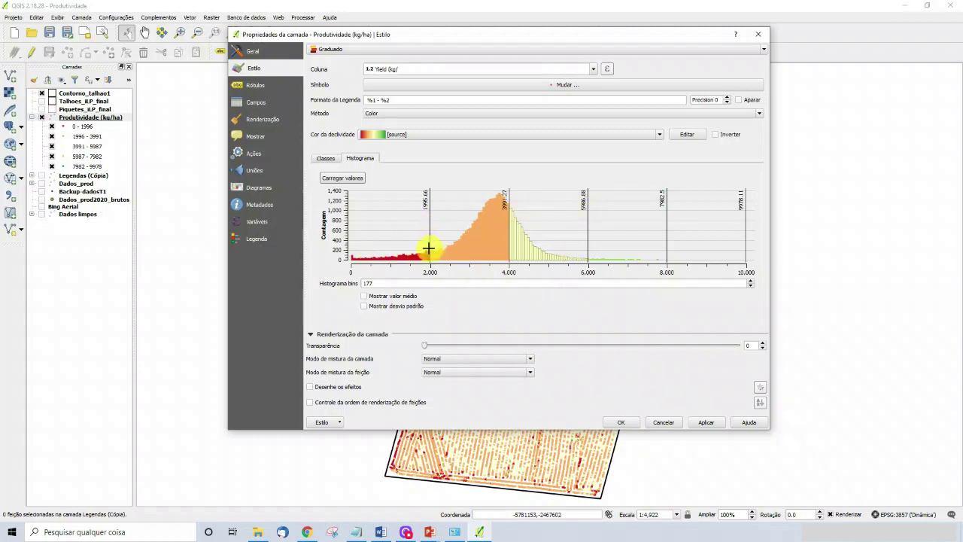
click(384, 258)
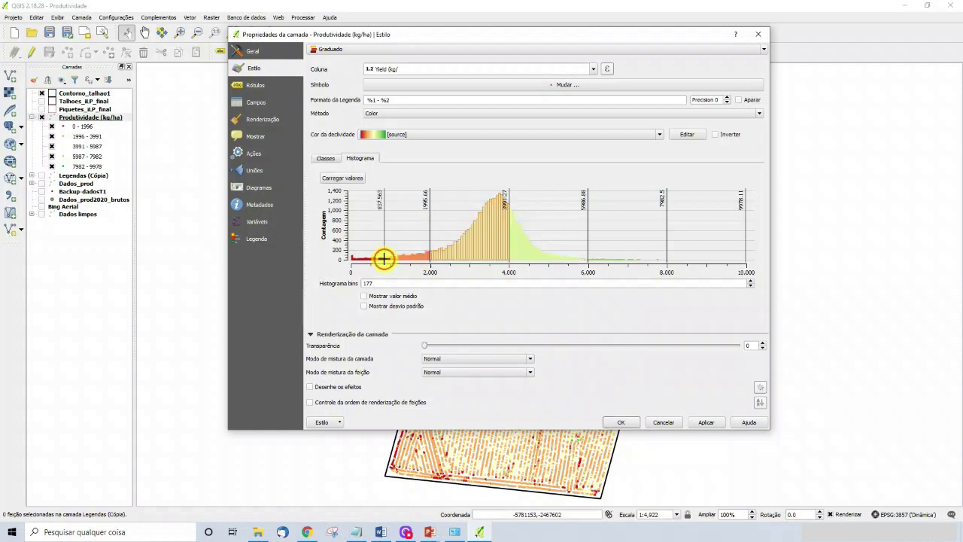
click(571, 260)
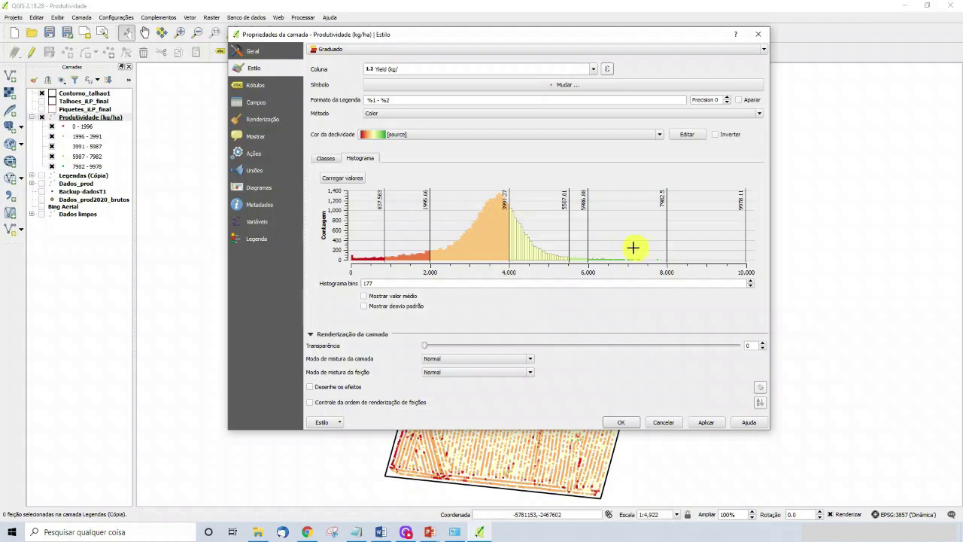
click(623, 420)
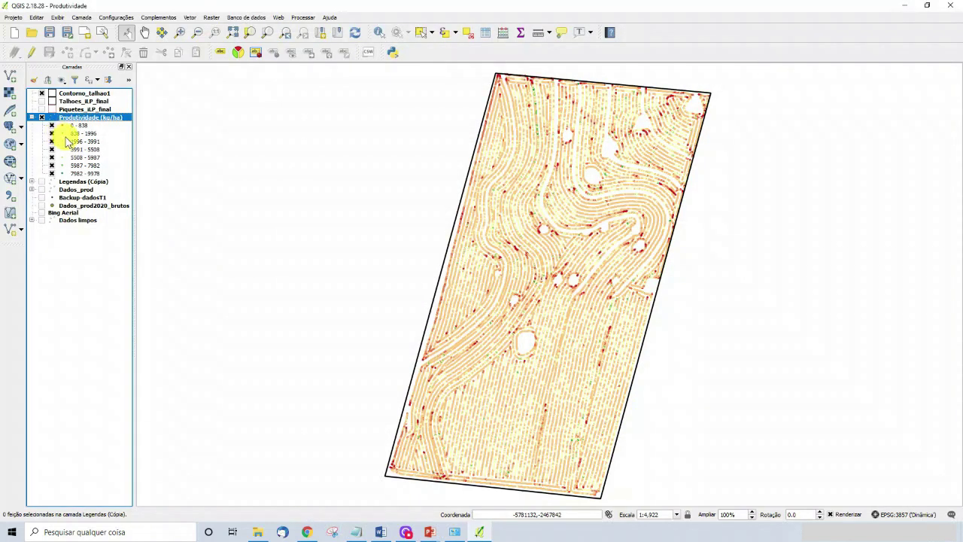
Step: Preview the yield map with only the 1996 - 3991 and 3991 - 5508 classes shown, checking the effect of hiding each class
click(52, 126)
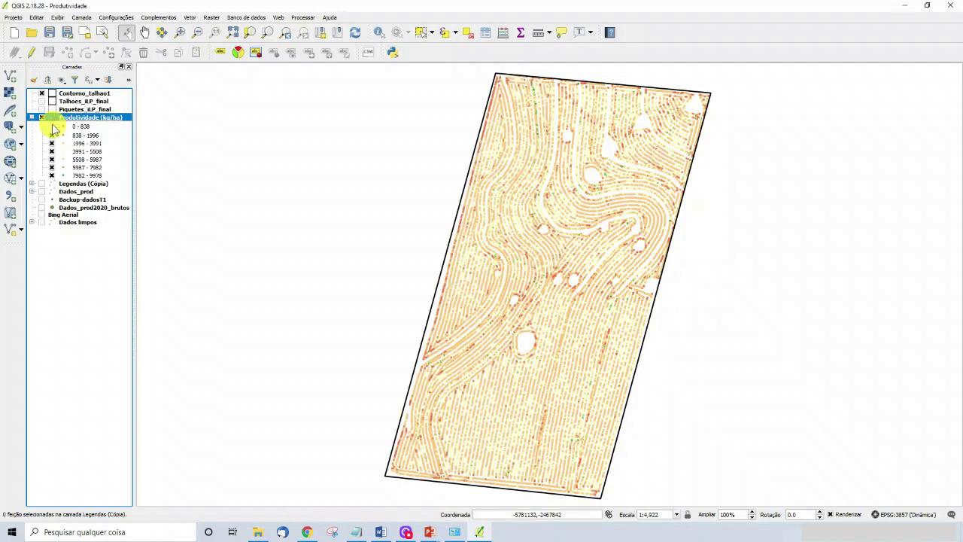
click(53, 137)
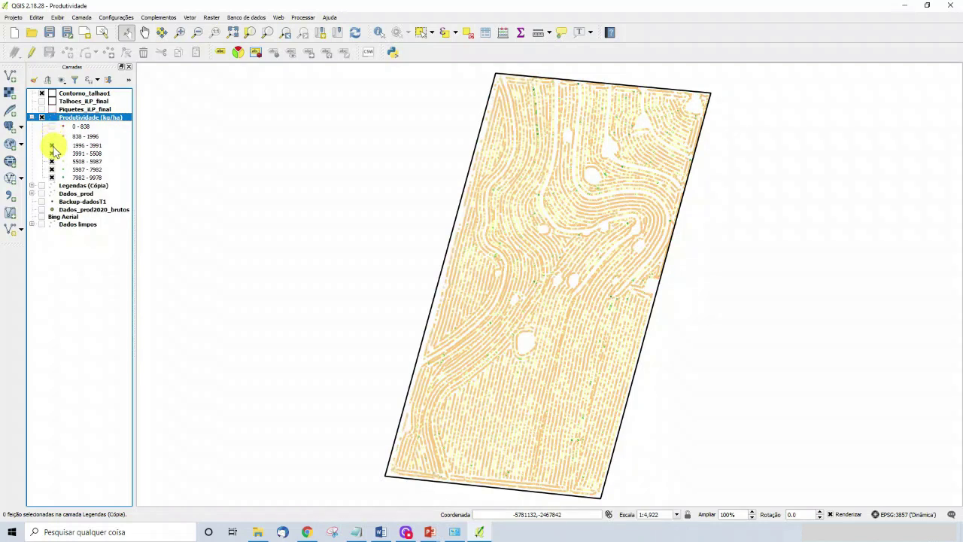
click(52, 145)
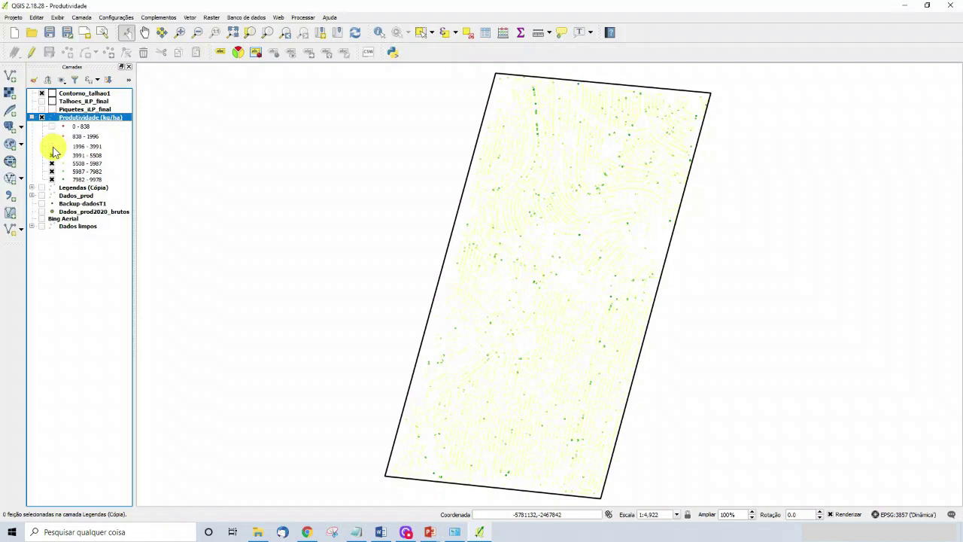
click(52, 146)
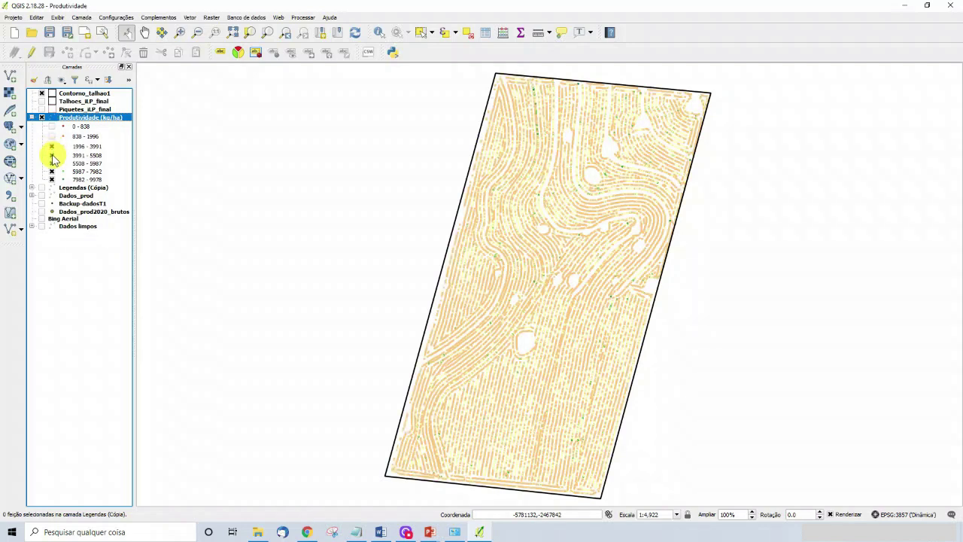
click(52, 156)
click(52, 156)
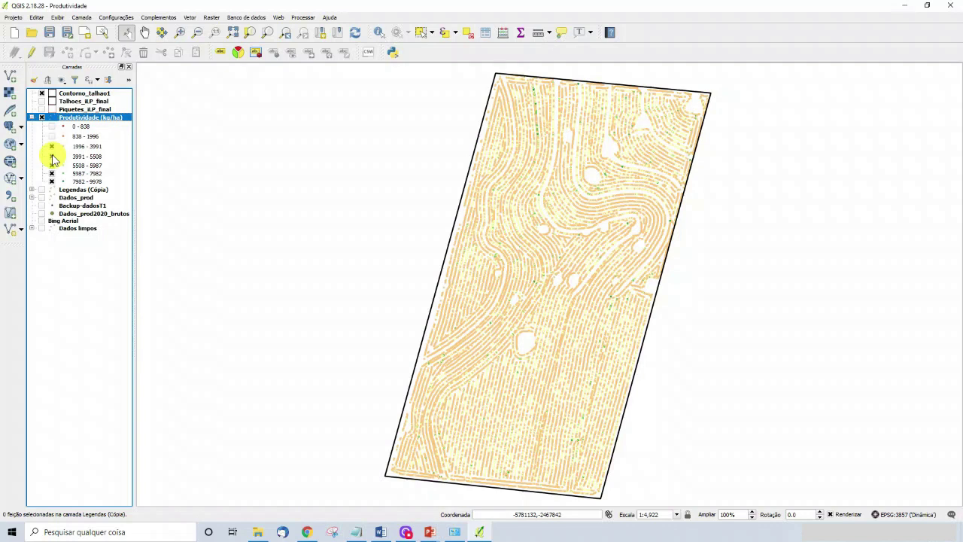
click(53, 166)
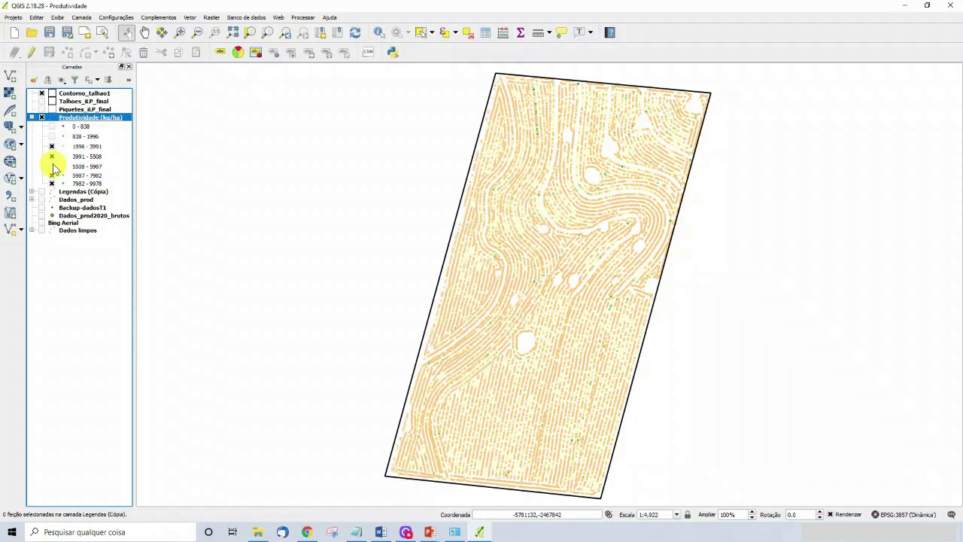
click(52, 175)
click(52, 185)
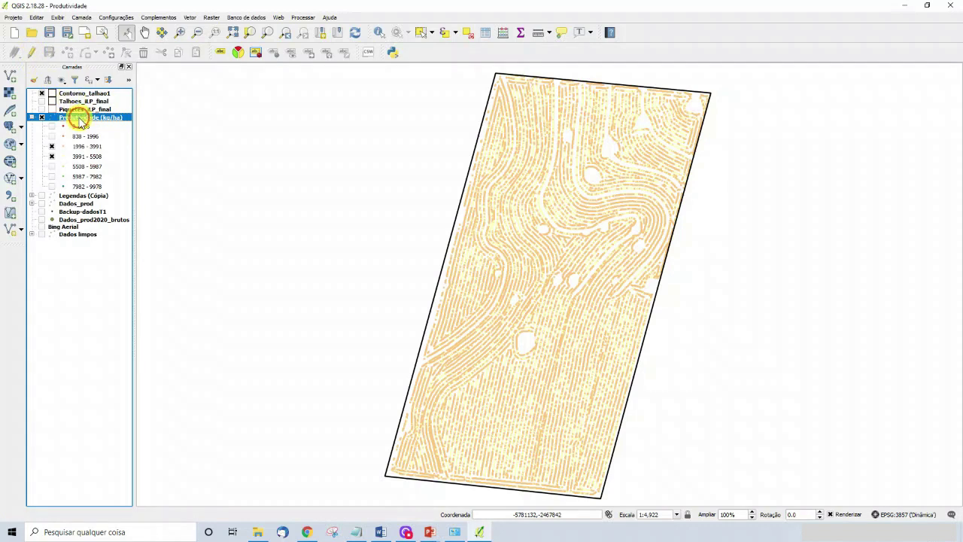
Step: Start editing the Produtividade (kg/ha) layer and invert the class visibility, showing only classes below 1996 and above 5508
click(34, 54)
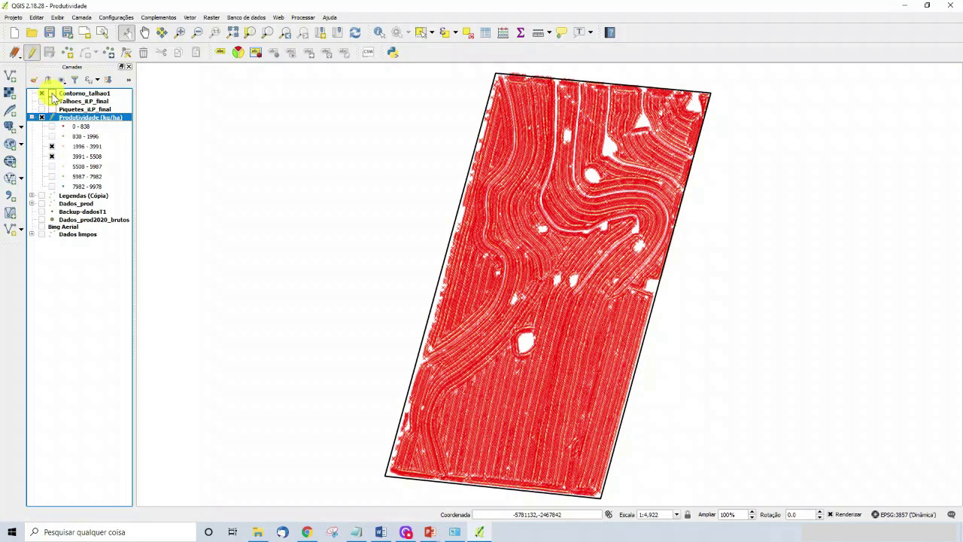
click(52, 126)
click(52, 136)
click(51, 146)
click(51, 156)
click(51, 167)
click(51, 176)
click(52, 186)
click(51, 137)
click(51, 137)
click(51, 126)
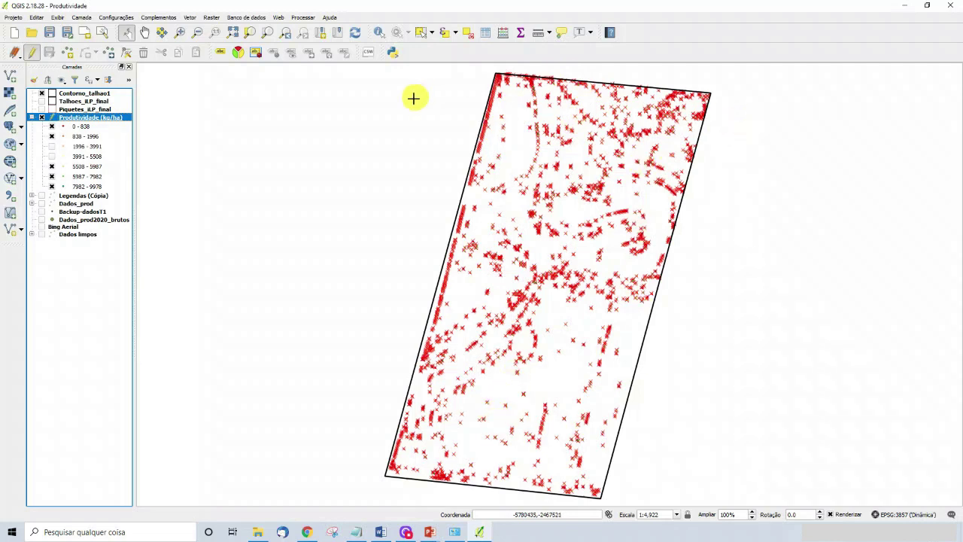
Step: Select all displayed outlier yield points across the field, delete them, and save the edits to the Produtividade (kg/ha) layer
click(421, 34)
drag(366, 68, 698, 453)
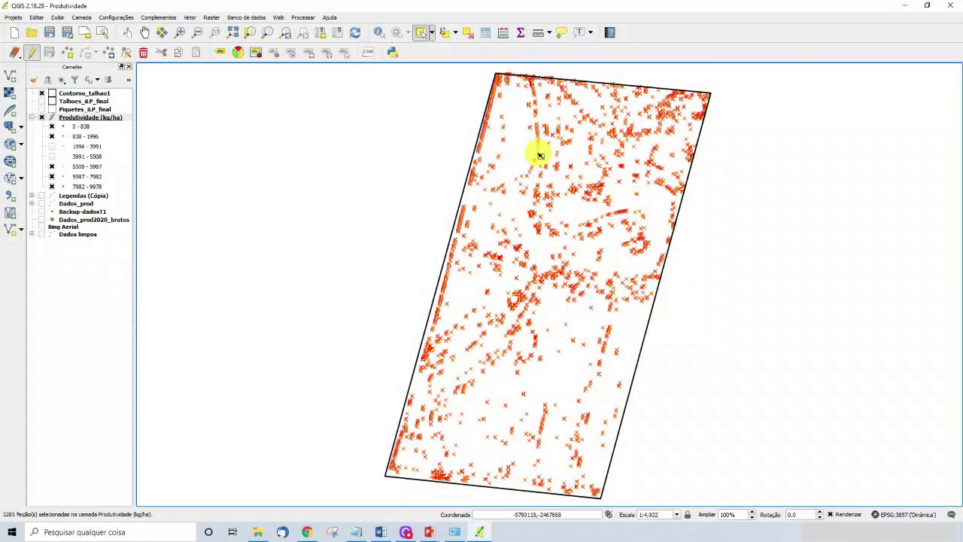
click(144, 53)
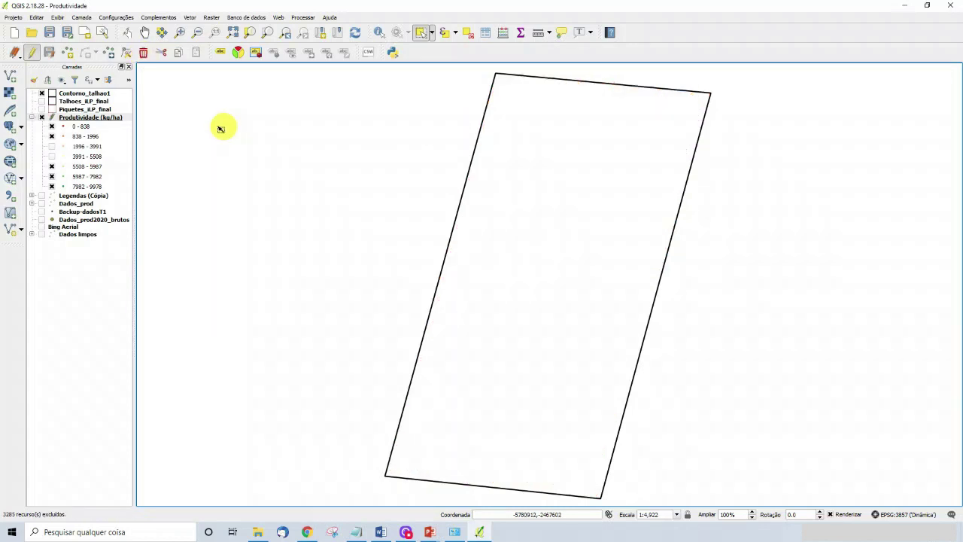
click(33, 54)
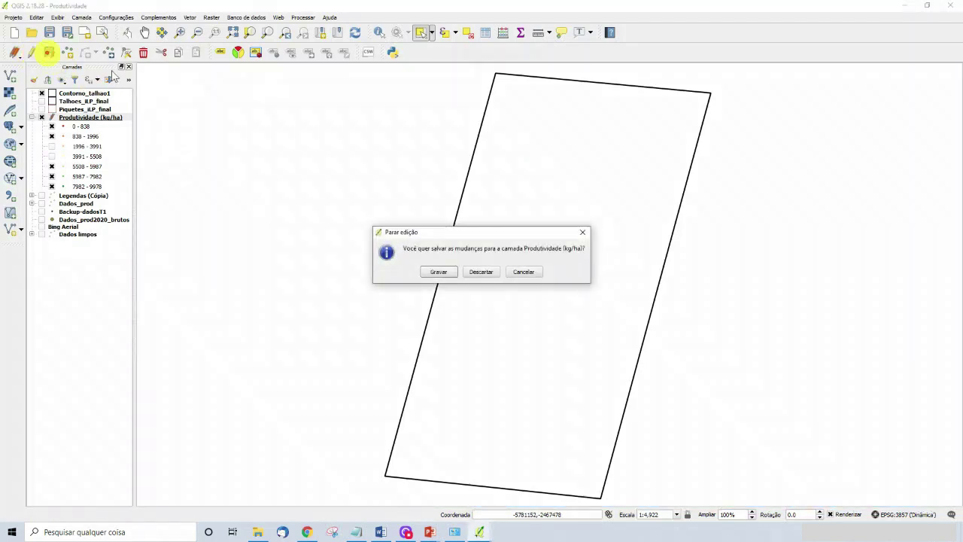
click(450, 274)
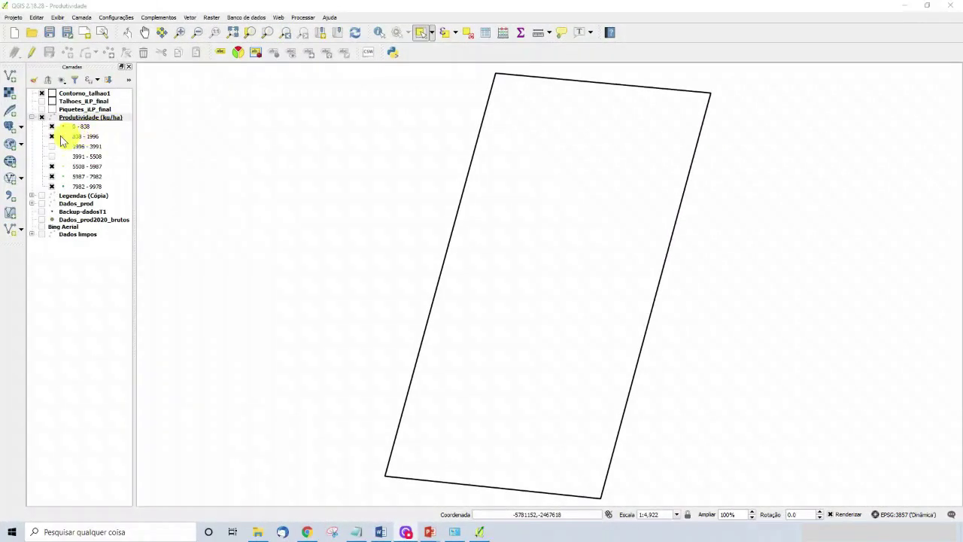
Step: Show the 1996 - 3991 and 3991 - 5508 yield classes again
click(51, 136)
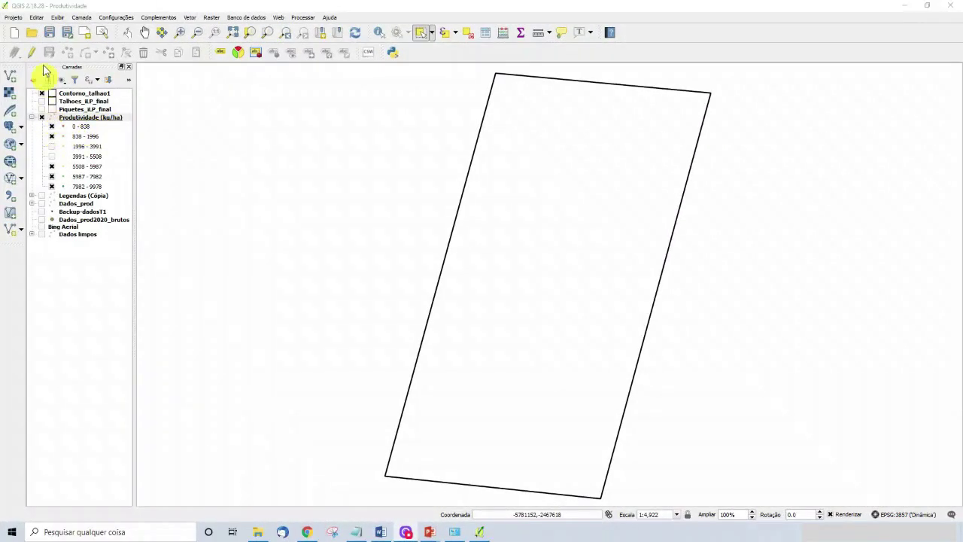
click(52, 146)
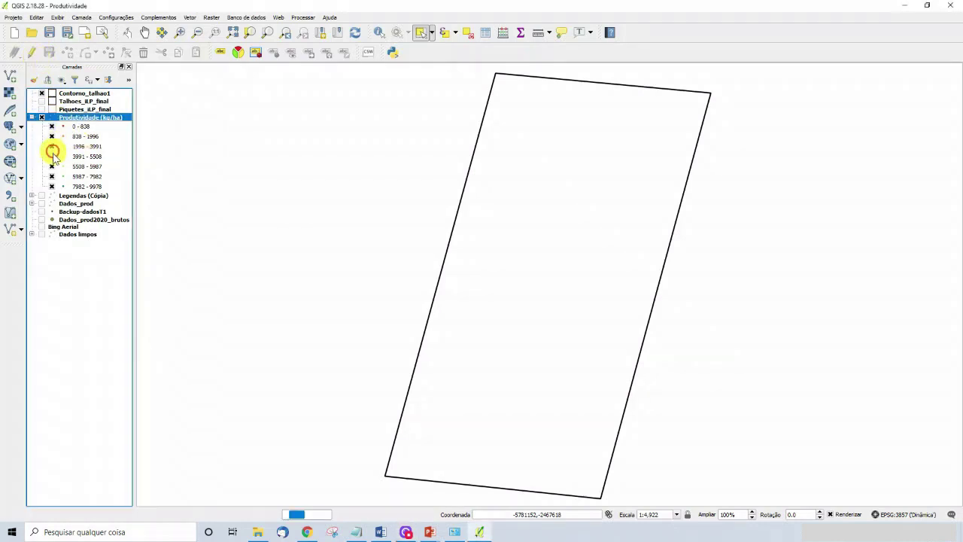
click(52, 156)
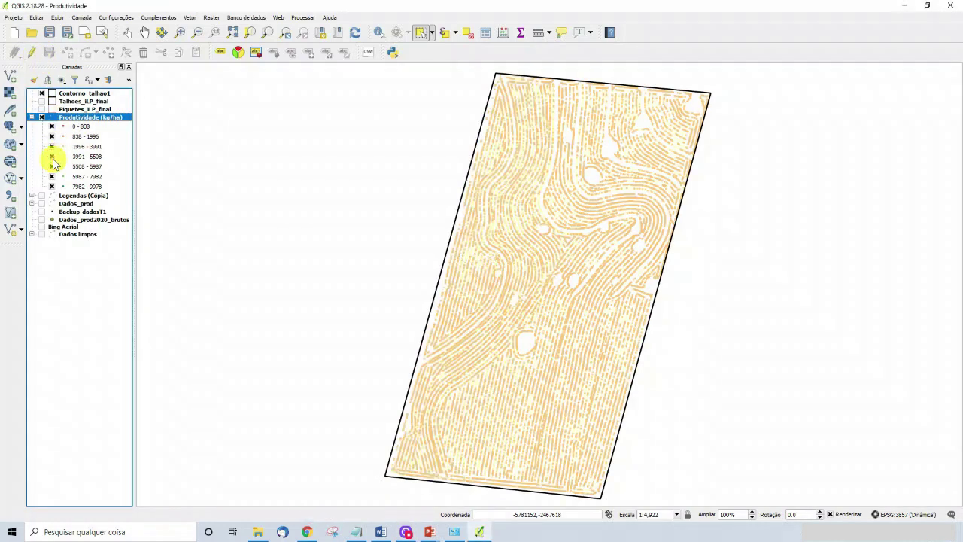
Step: Check the histogram of the cleaned yield layer, reclassify it into seven equal-interval classes, and apply the style
double_click(77, 119)
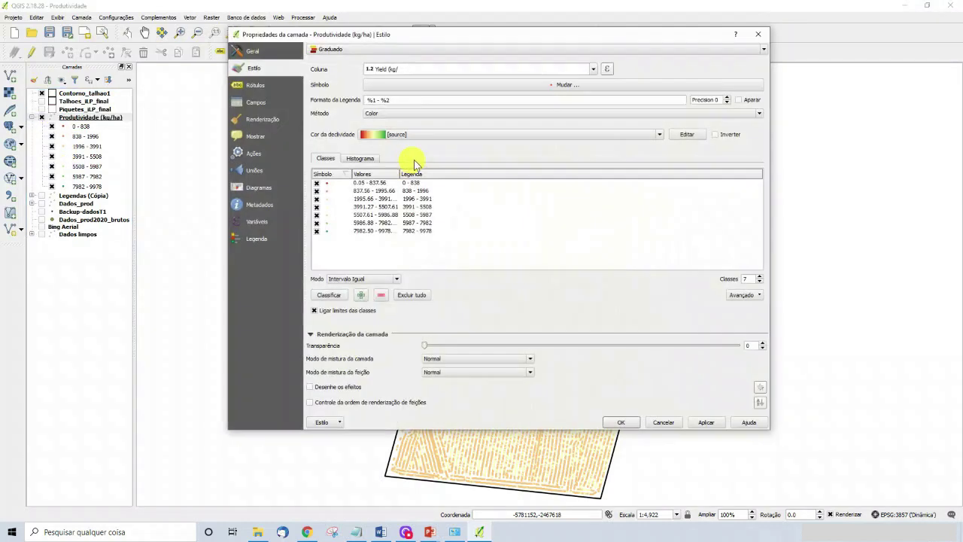
click(372, 161)
click(355, 178)
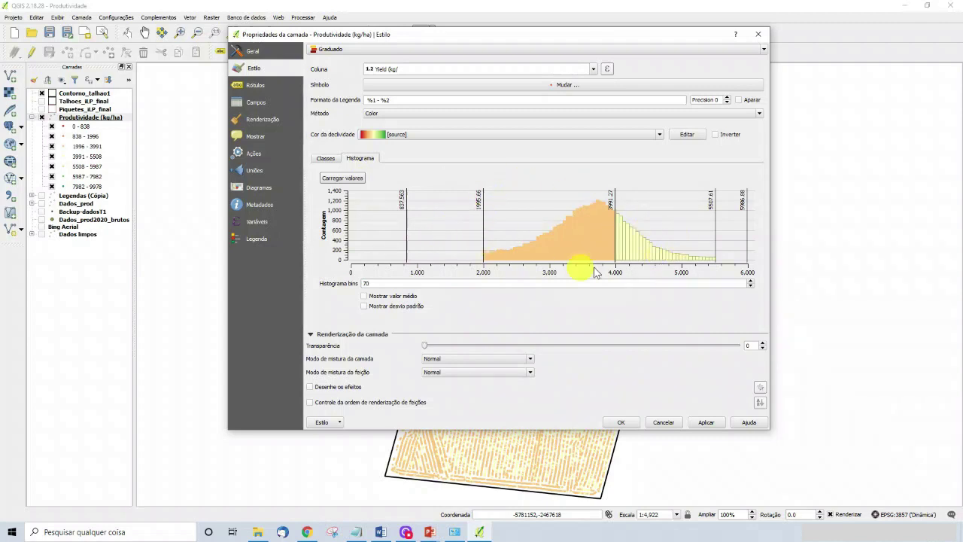
click(326, 159)
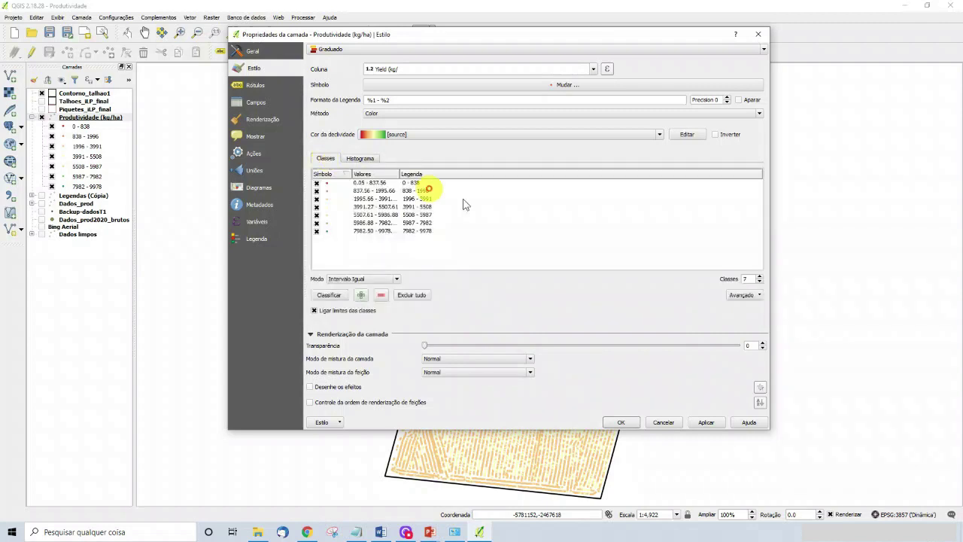
click(331, 295)
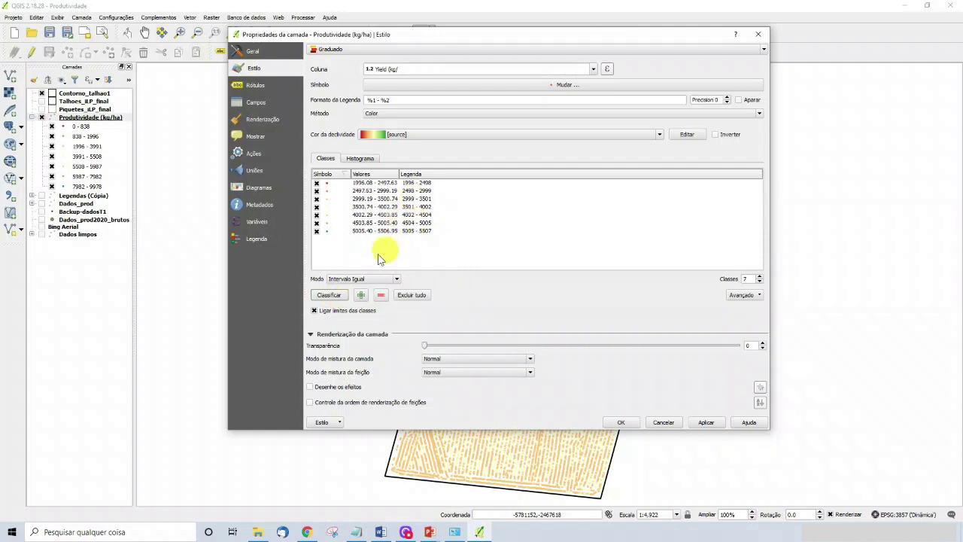
click(361, 160)
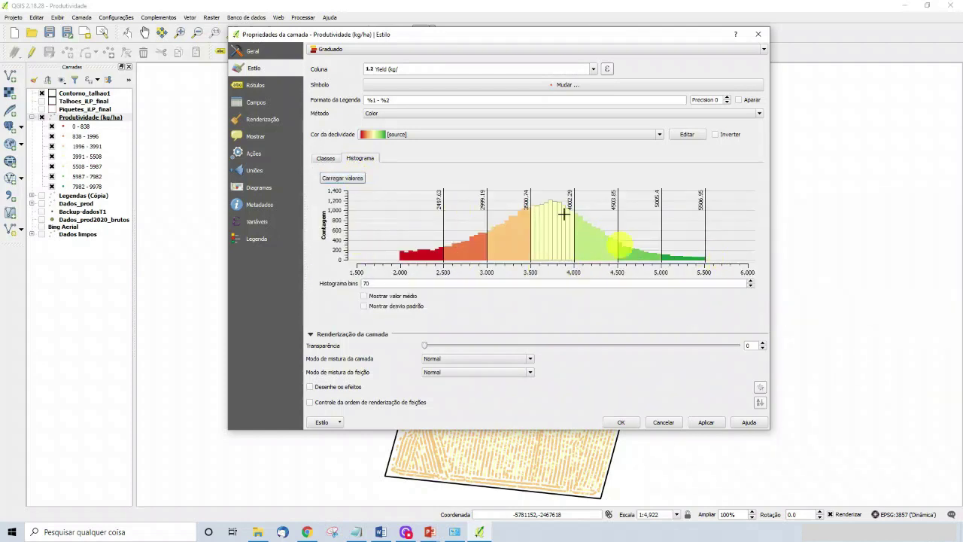
click(326, 160)
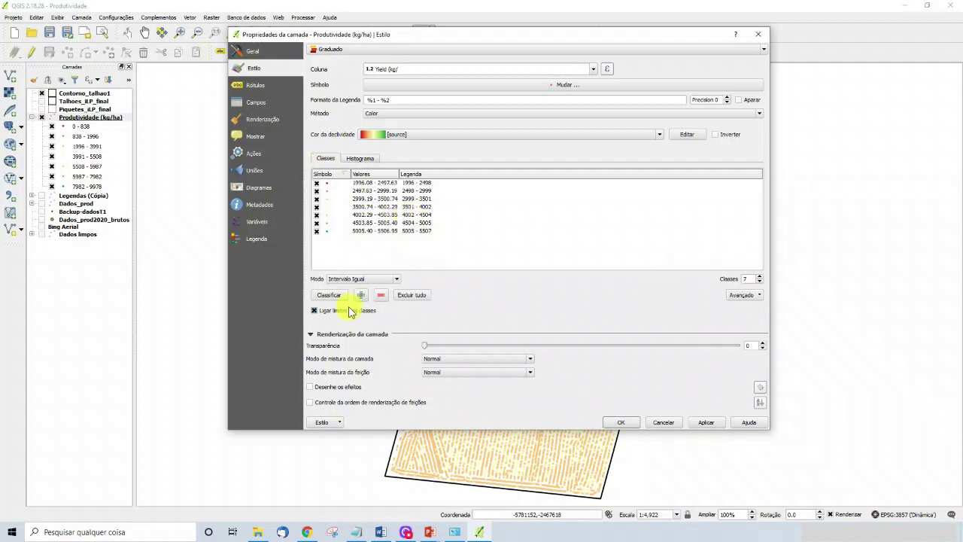
click(705, 422)
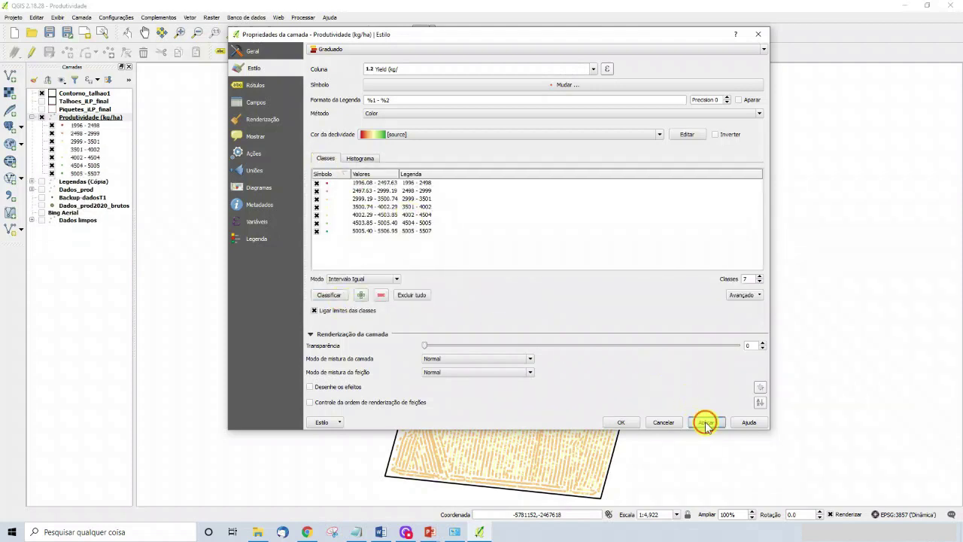
click(620, 421)
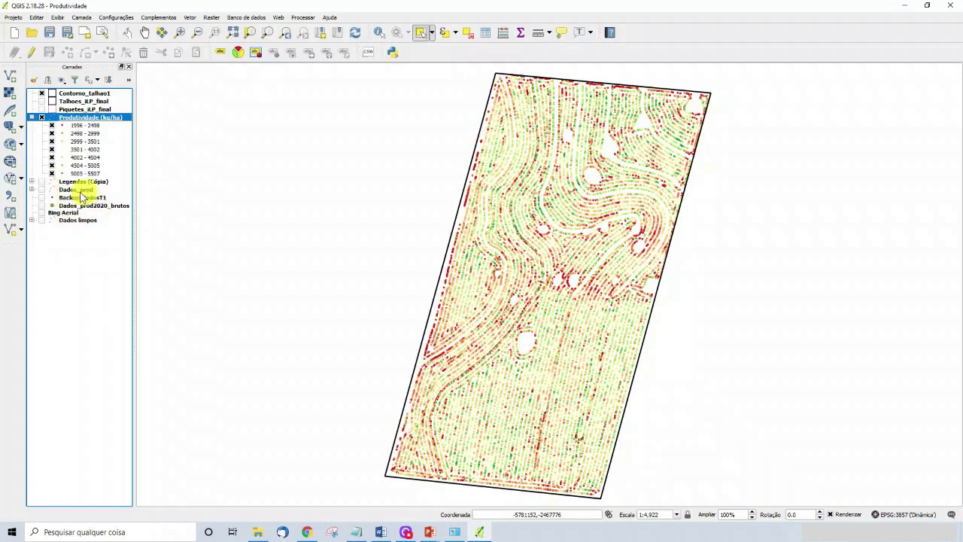
Step: Compare the cleaned Produtividade (kg/ha) layer with the raw Dados_prod layer by toggling their visibility, ending with only the cleaned layer shown
click(41, 189)
click(41, 118)
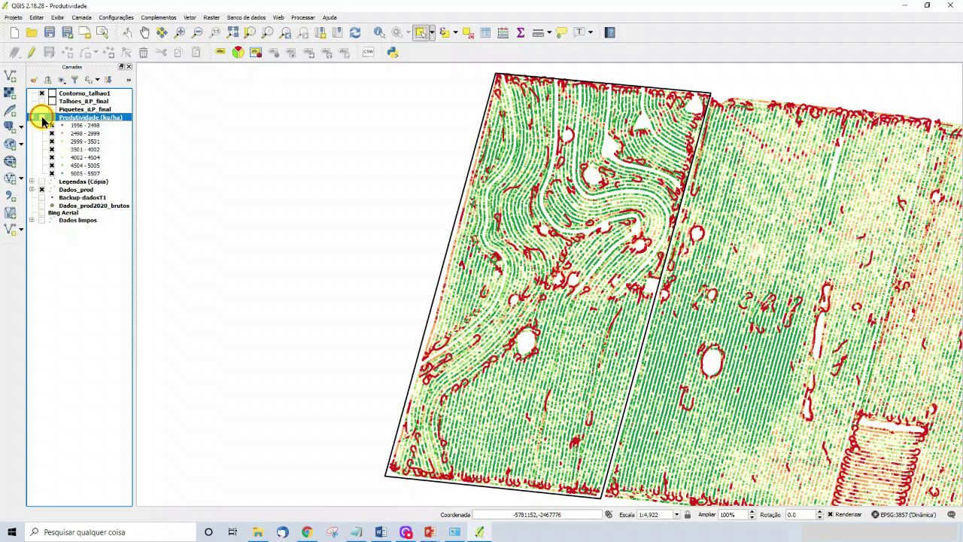
click(41, 117)
click(41, 189)
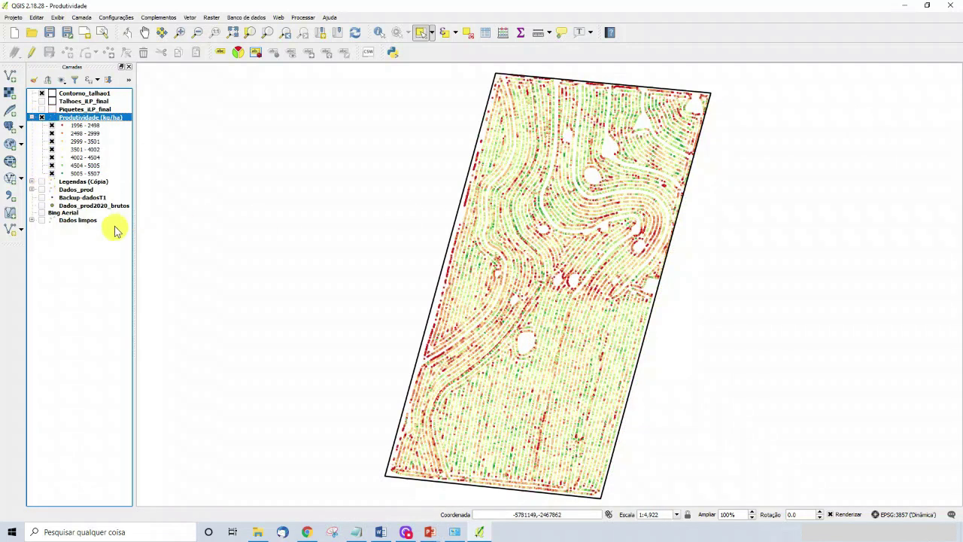
Step: Compare the Produtividade (kg/ha) layer with the Dados limpos layer by toggling their visibility, leaving Dados limpos hidden
click(42, 220)
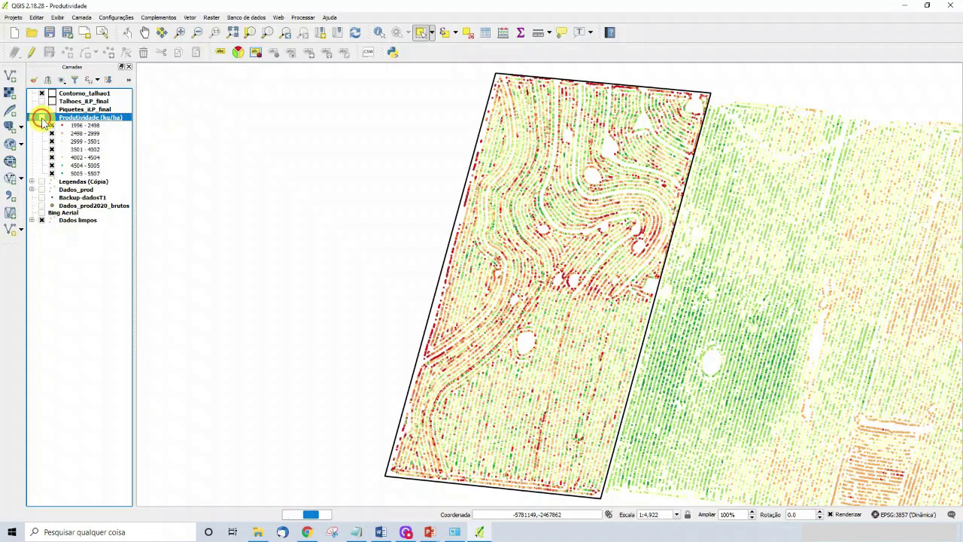
click(42, 117)
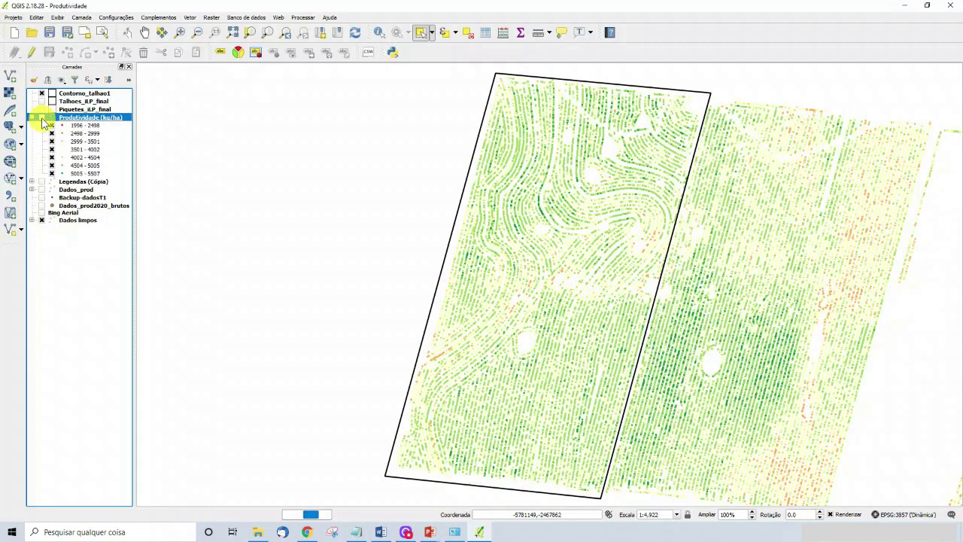
click(41, 117)
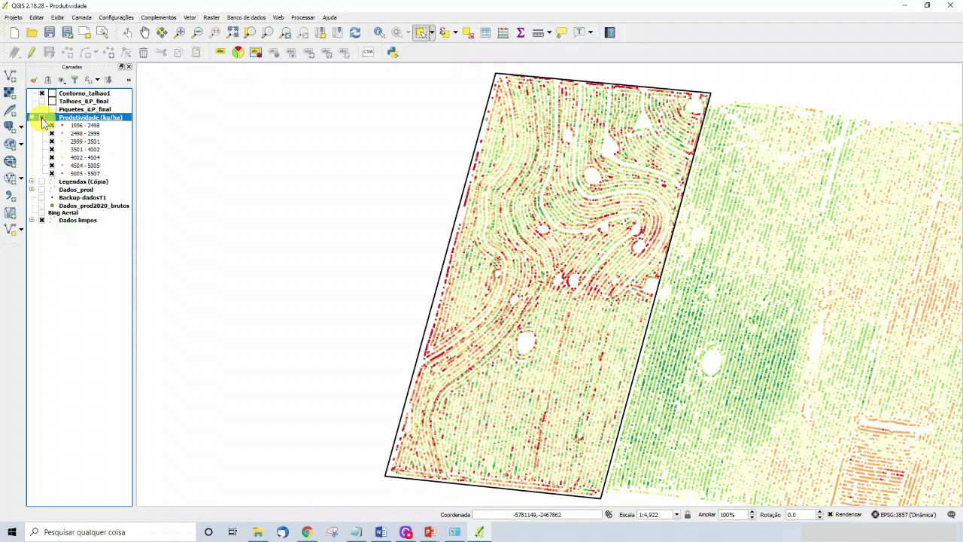
click(42, 220)
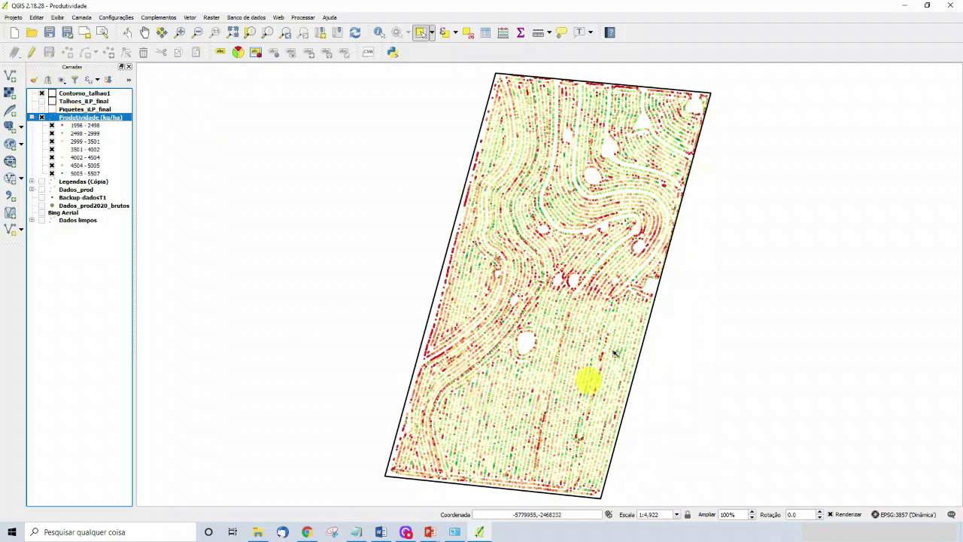
Step: Review the class ranges in the Produtividade (kg/ha) style properties and the records in its attribute table, closing both without changes
double_click(83, 118)
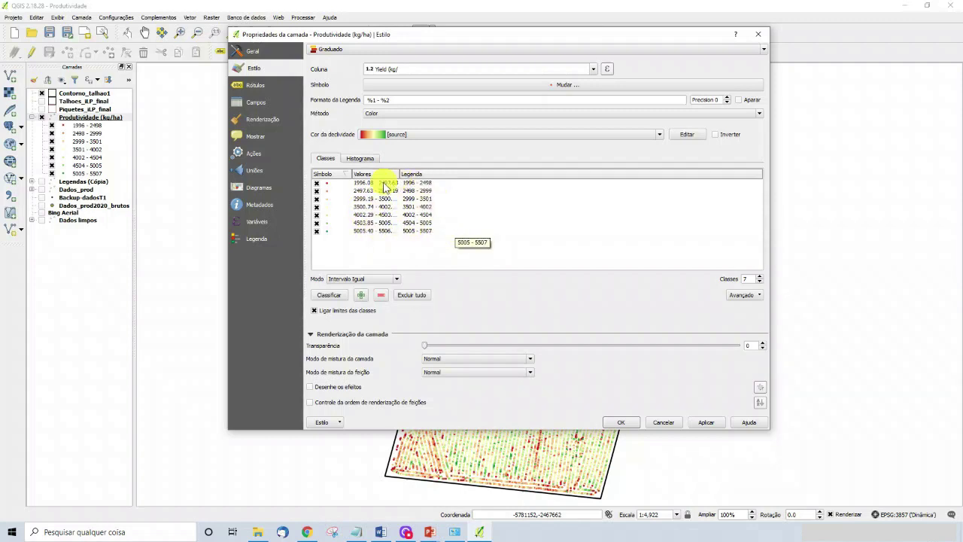
click(670, 424)
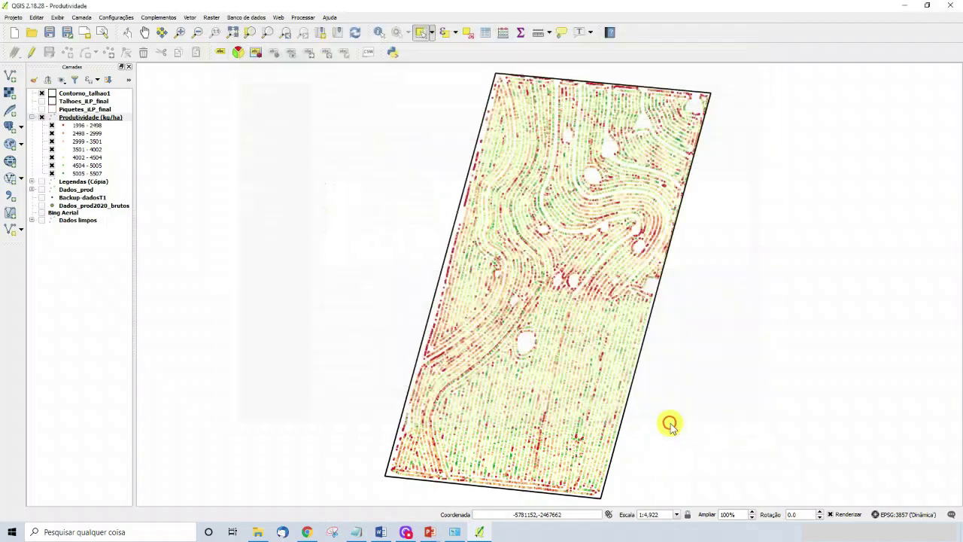
click(485, 33)
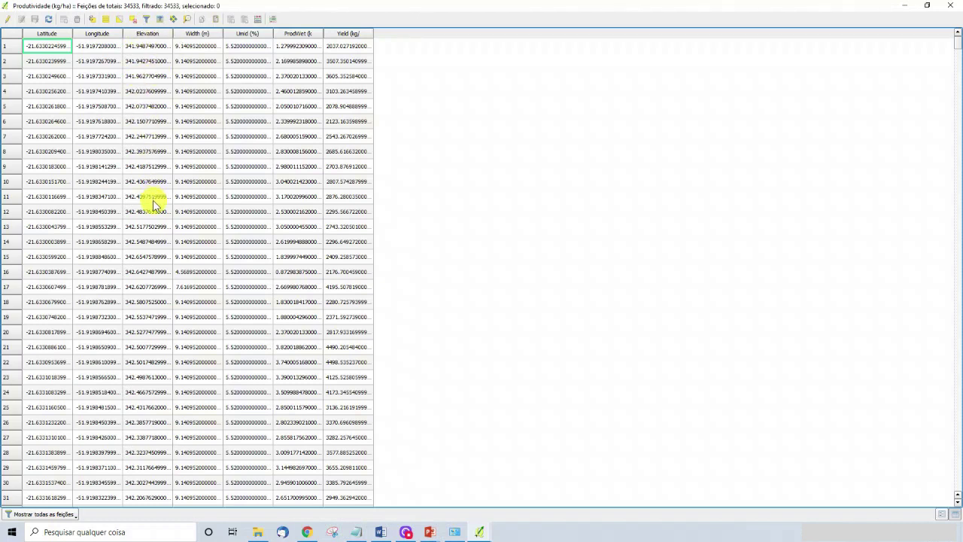
click(953, 5)
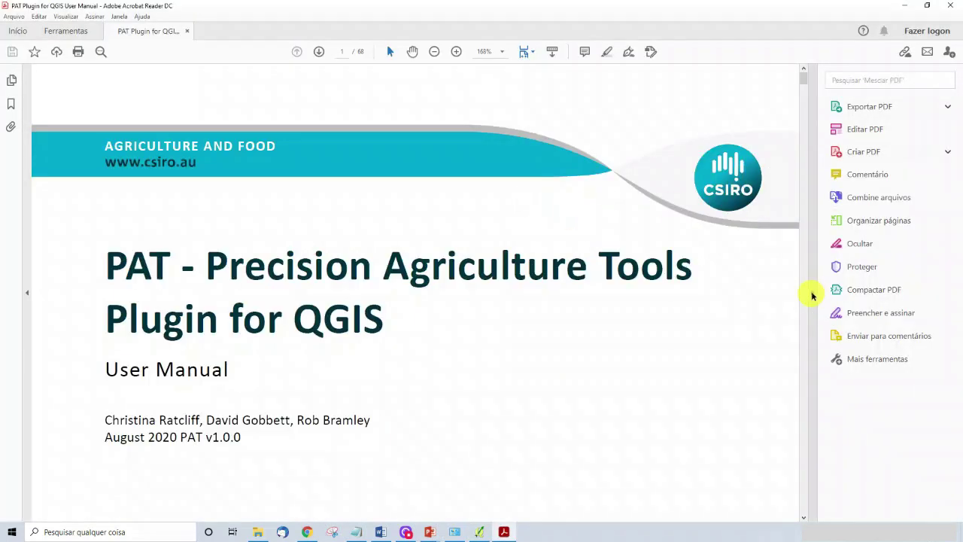
Step: In the PAT plugin user manual in Adobe Acrobat Reader, collapse the tools pane, reduce the zoom to 125%, and go to the Contents page
click(813, 294)
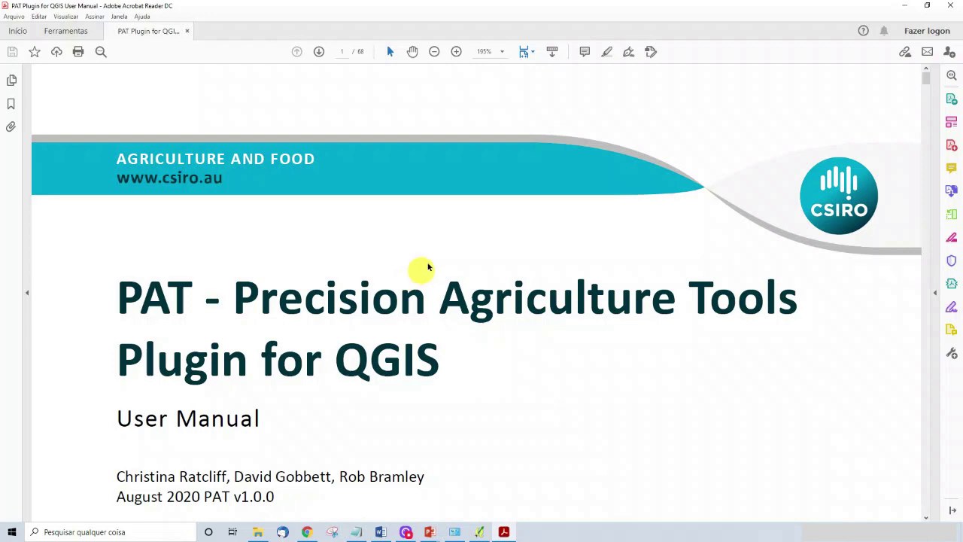
key(ctrl+minus)
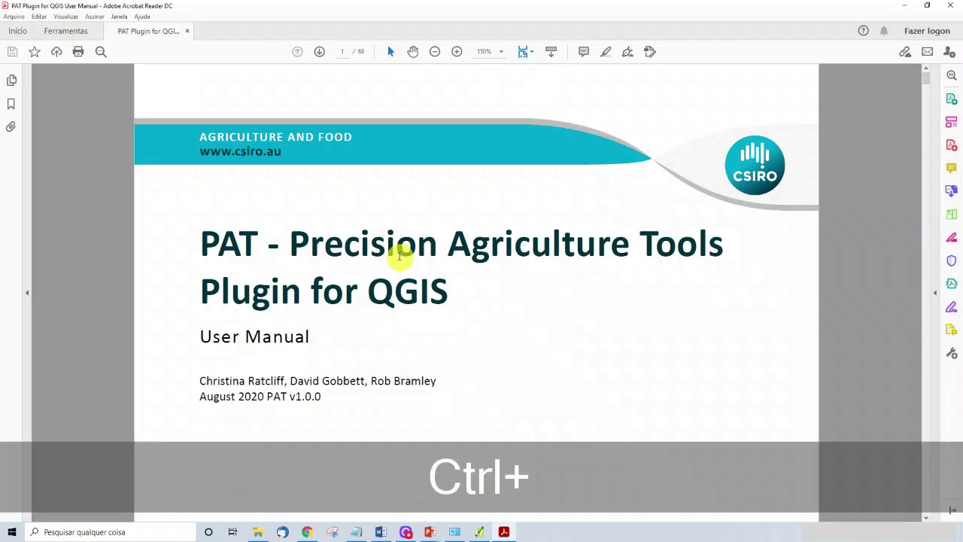
key(ctrl+minus)
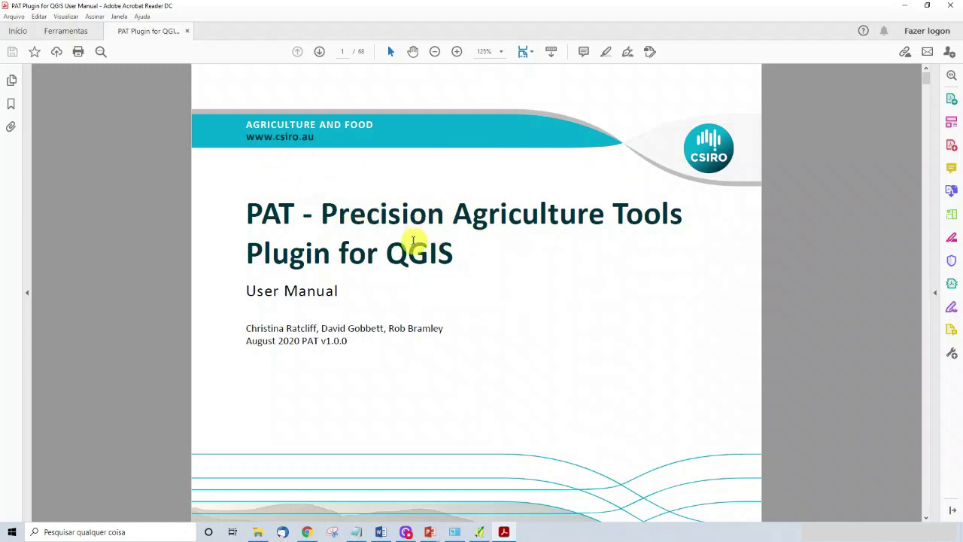
scroll(396, 295, down, 4)
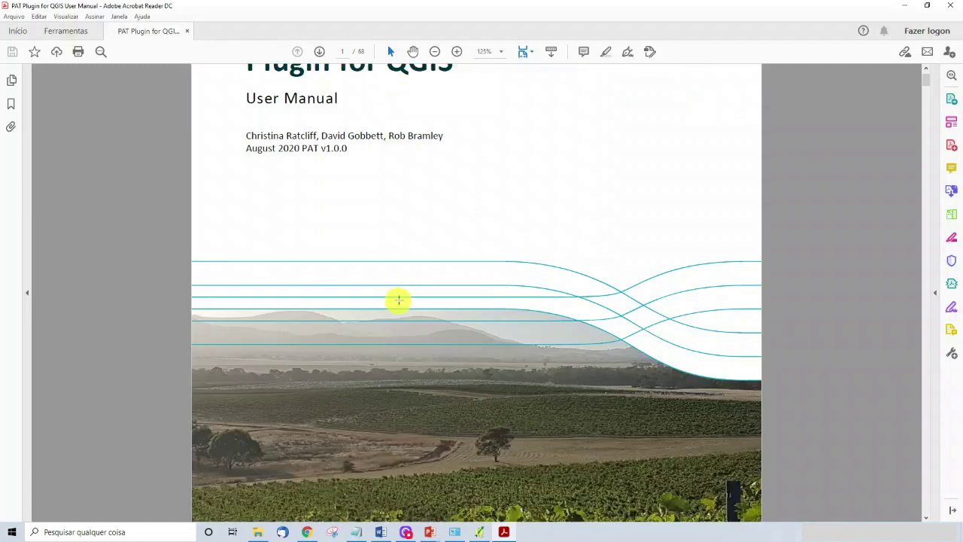
scroll(403, 301, down, 10)
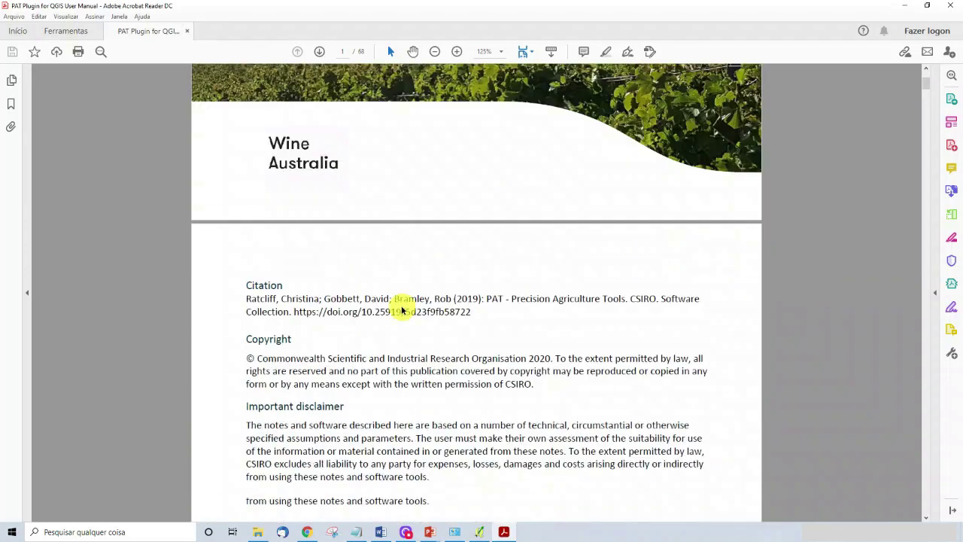
drag(929, 86, 927, 96)
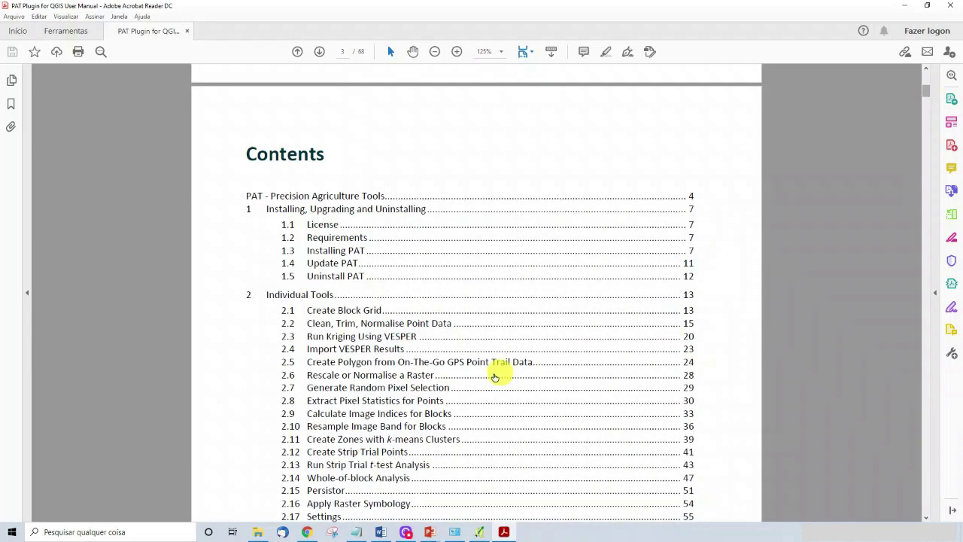
Step: Open manual section 2.2 Clean, Trim, Normalise Point Data and examine its filtering rules and dialog parameters
ctrl+click(357, 328)
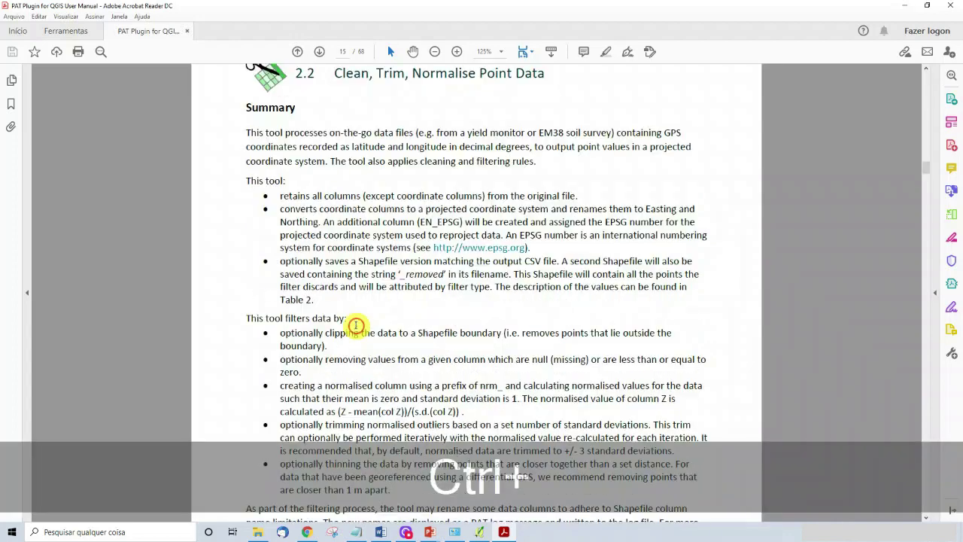
scroll(413, 216, down, 1)
scroll(417, 217, up, 2)
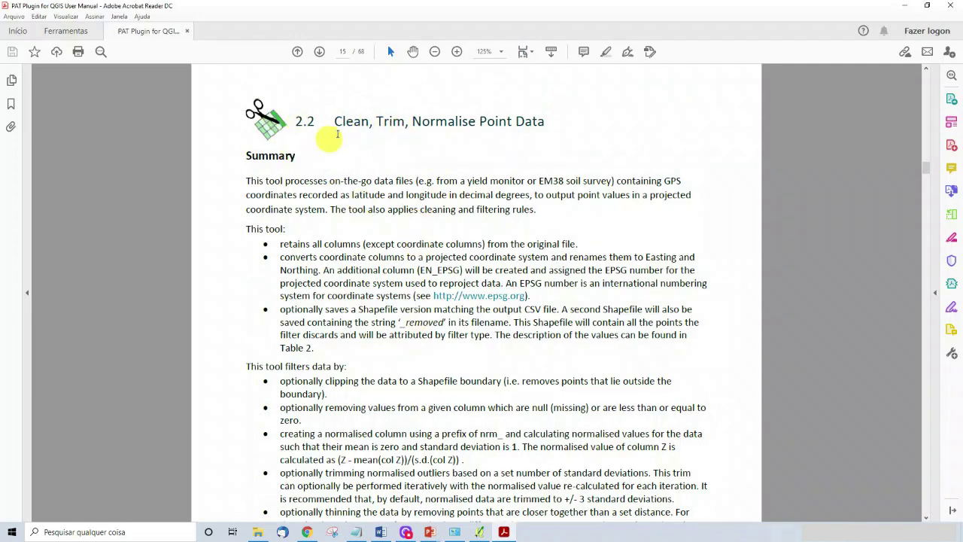
scroll(475, 183, down, 11)
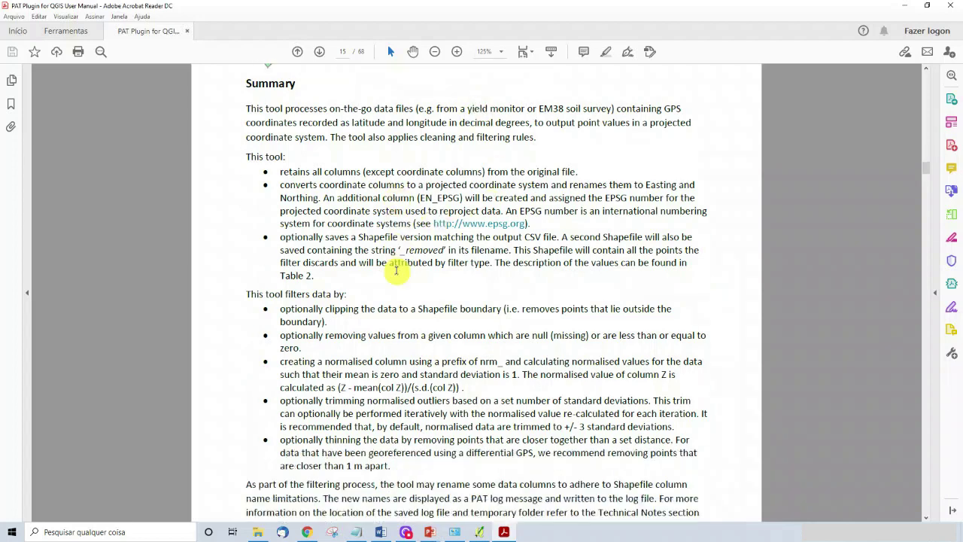
scroll(410, 310, down, 13)
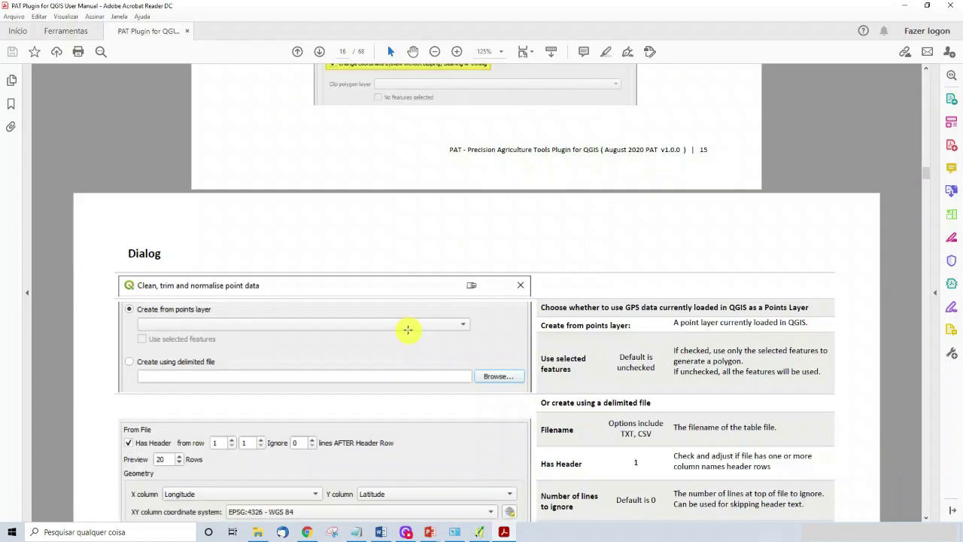
scroll(554, 305, down, 20)
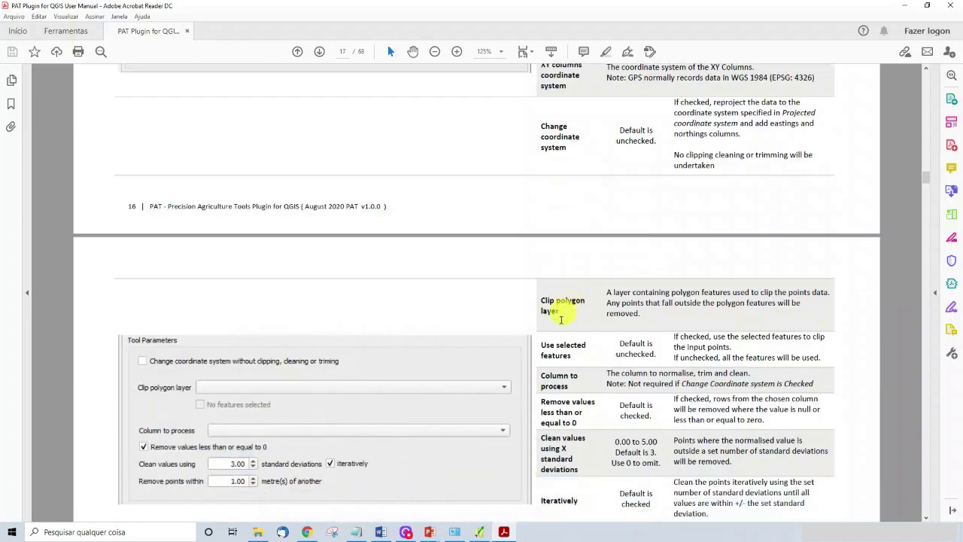
scroll(422, 356, up, 14)
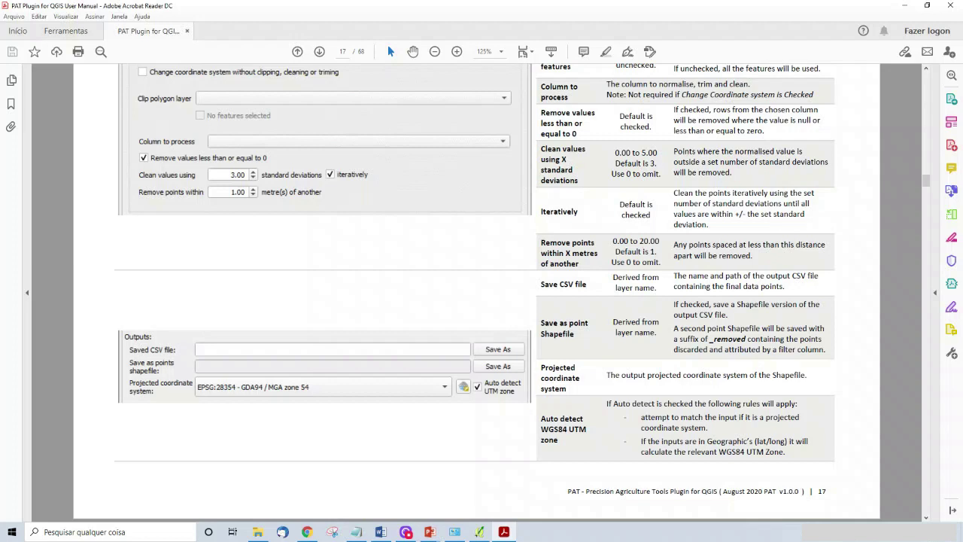
Step: View Print_MapFilter.jpg in a maximized Photos window to examine the Map Filter 2.0 filtering settings and statistics
key(super+e)
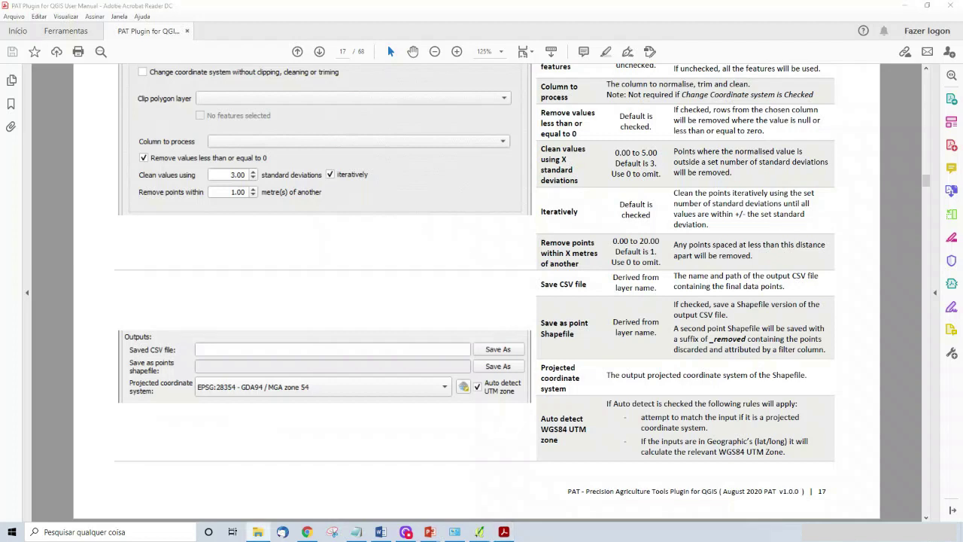
drag(204, 143, 631, 84)
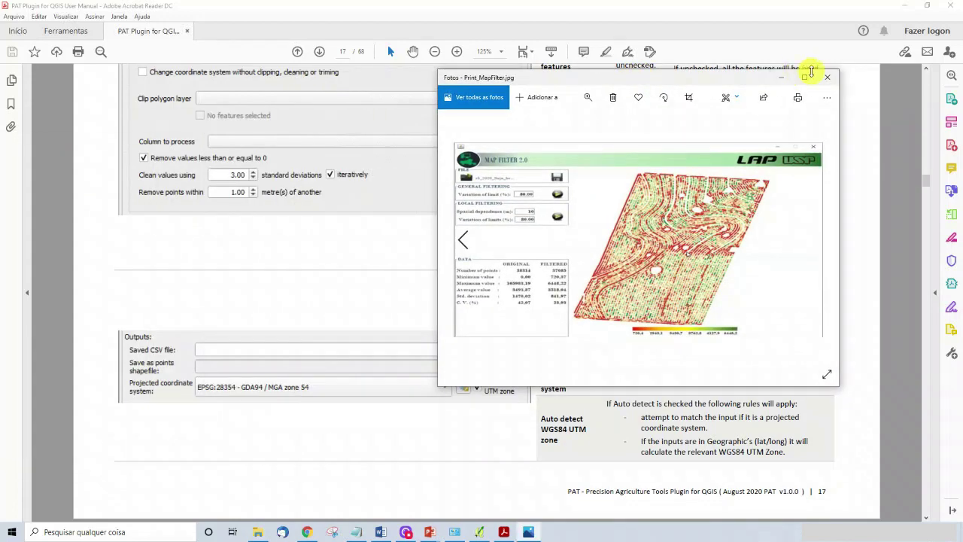
click(806, 76)
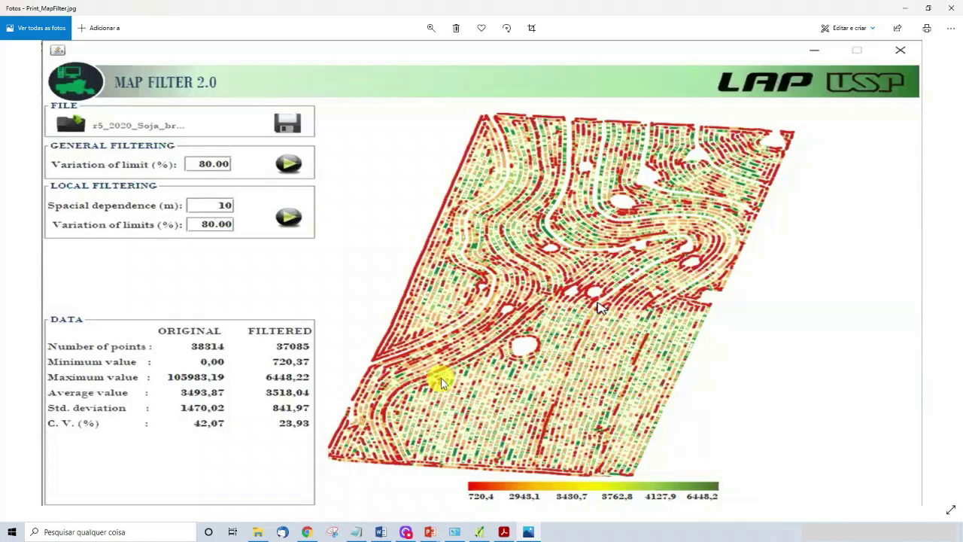
Step: Switch to QGIS, hide the yield classes 1996 - 2698, 2698 - 3400 and 3400 - 4103 to inspect the higher yields, and show them again
click(478, 532)
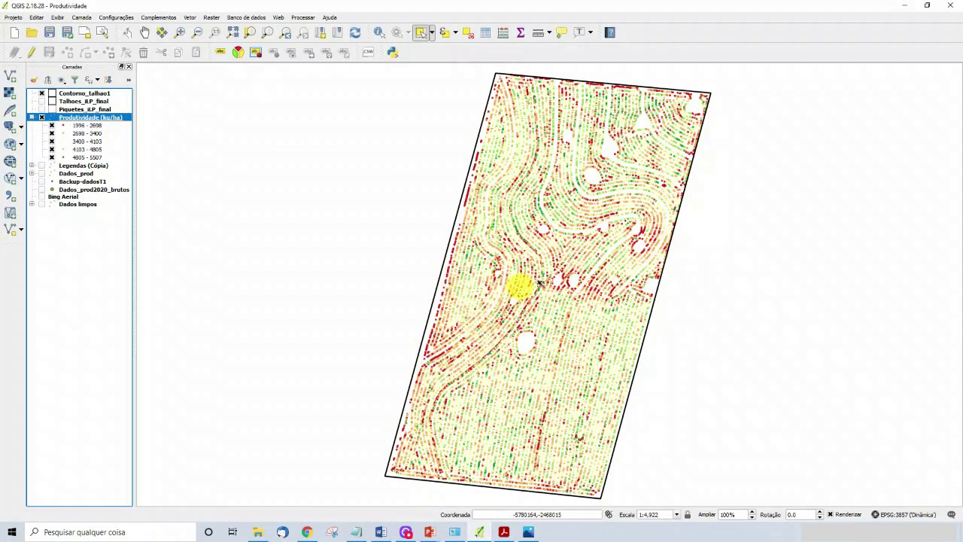
click(51, 126)
click(51, 134)
click(51, 143)
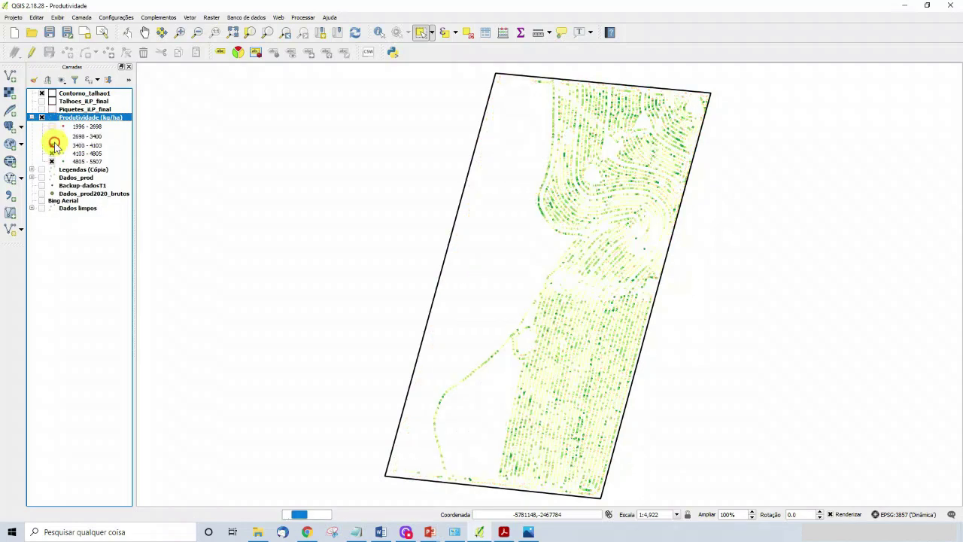
click(52, 135)
click(51, 126)
click(51, 145)
Step: Inspect the yield points along the field's curved rows up close and compare them with the Map Filter 2.0 screenshot in Photos
scroll(621, 207, up, 2)
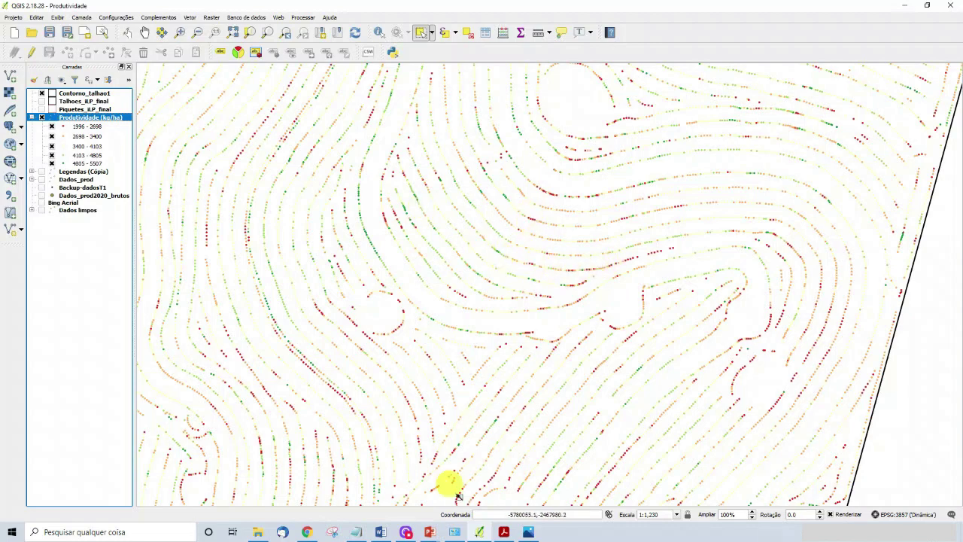
click(536, 532)
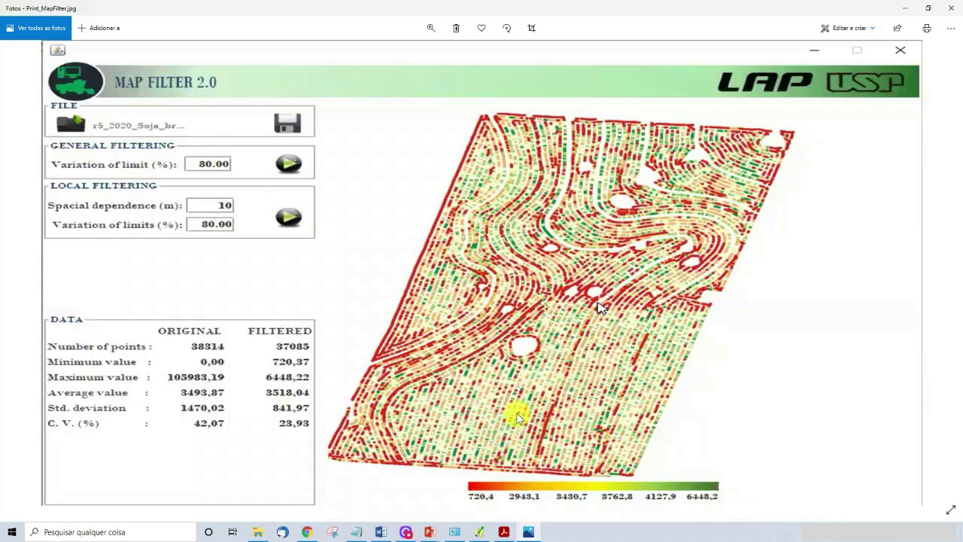
click(479, 531)
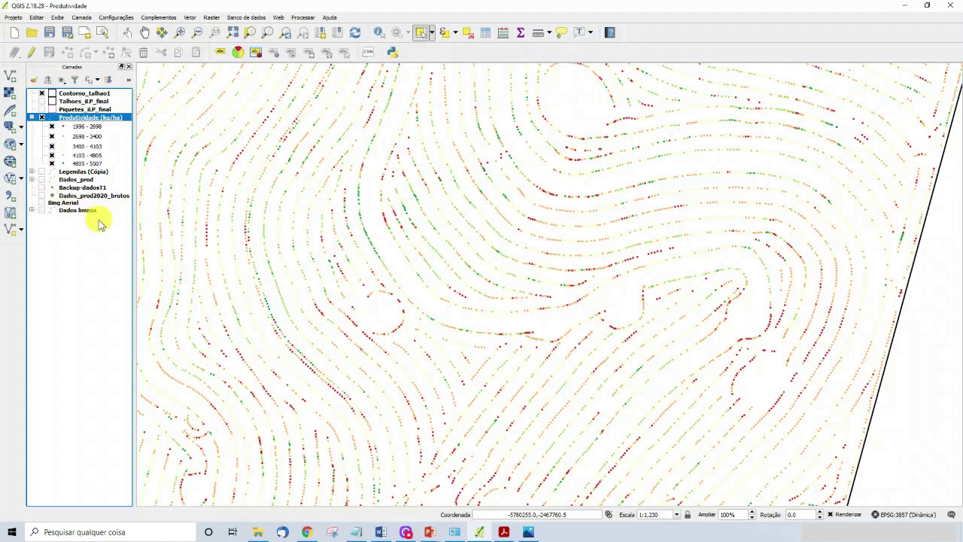
Step: Zoom to the full extent of the Dados limpos layer, examine it alone, and show the Produtividade (kg/ha) layer over it again
right_click(53, 210)
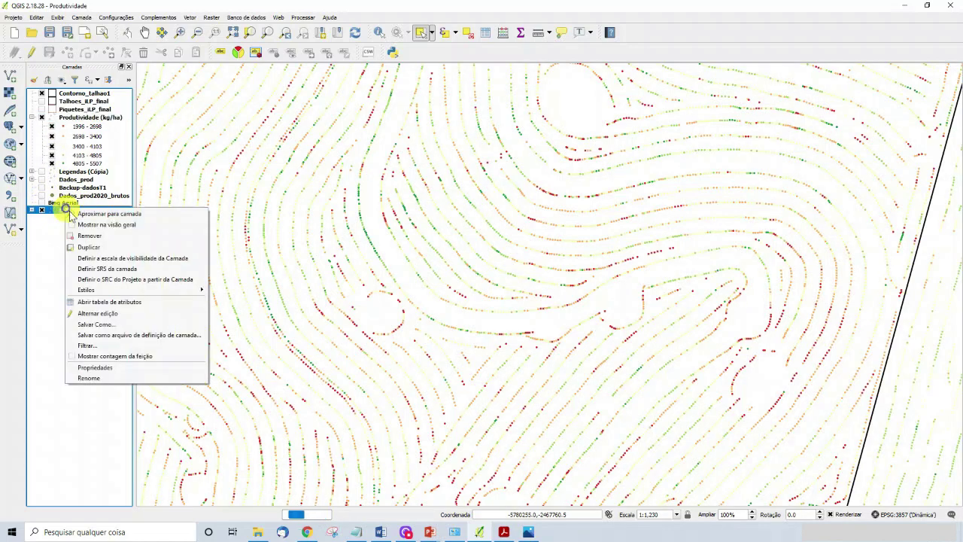
click(83, 214)
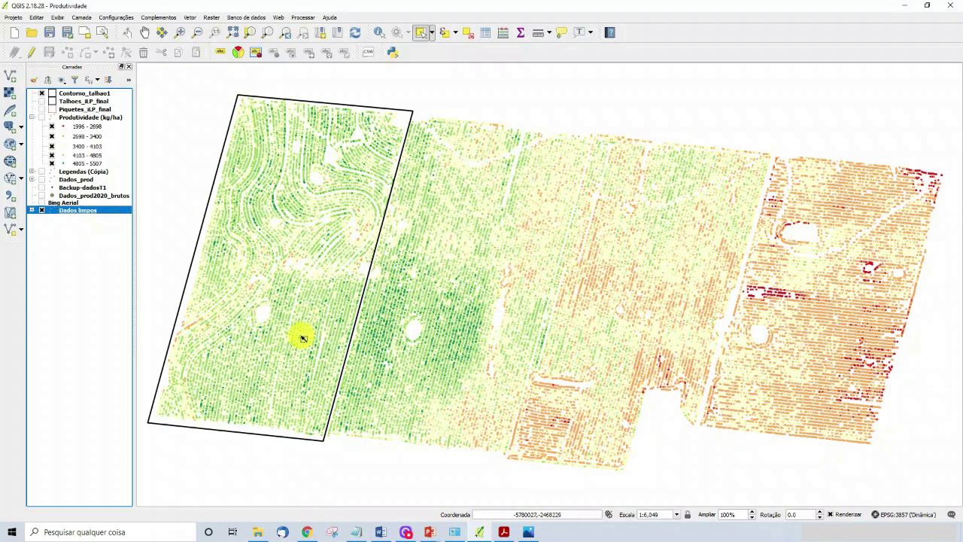
scroll(311, 253, up, 1)
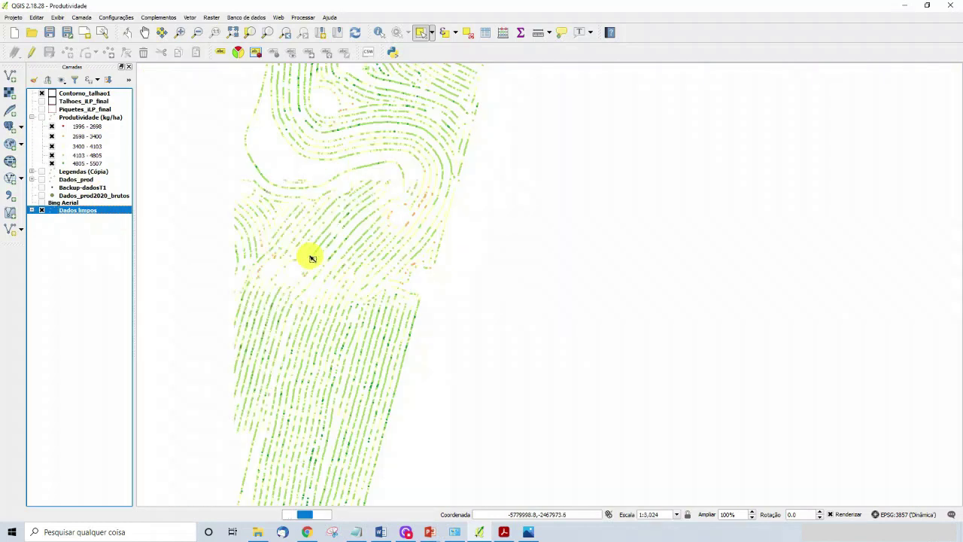
scroll(312, 259, down, 1)
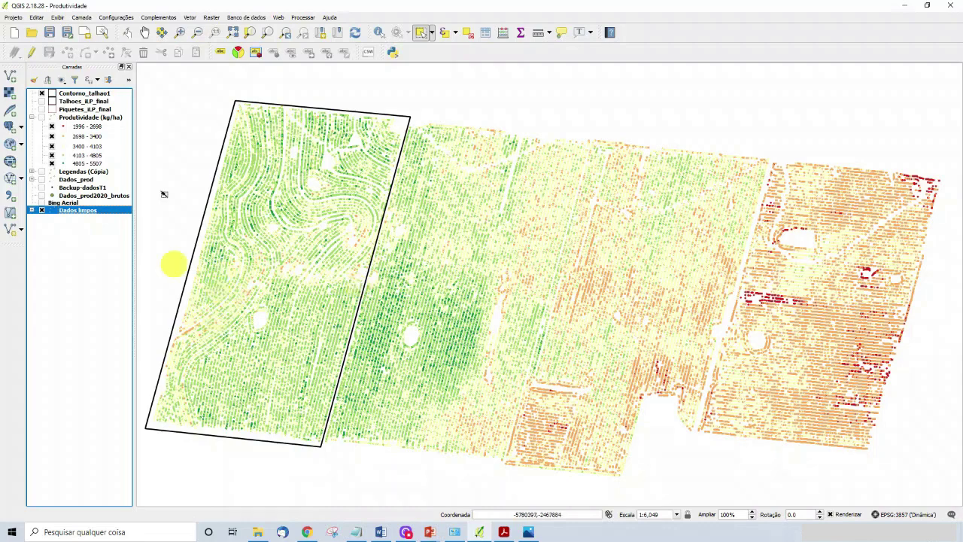
click(42, 119)
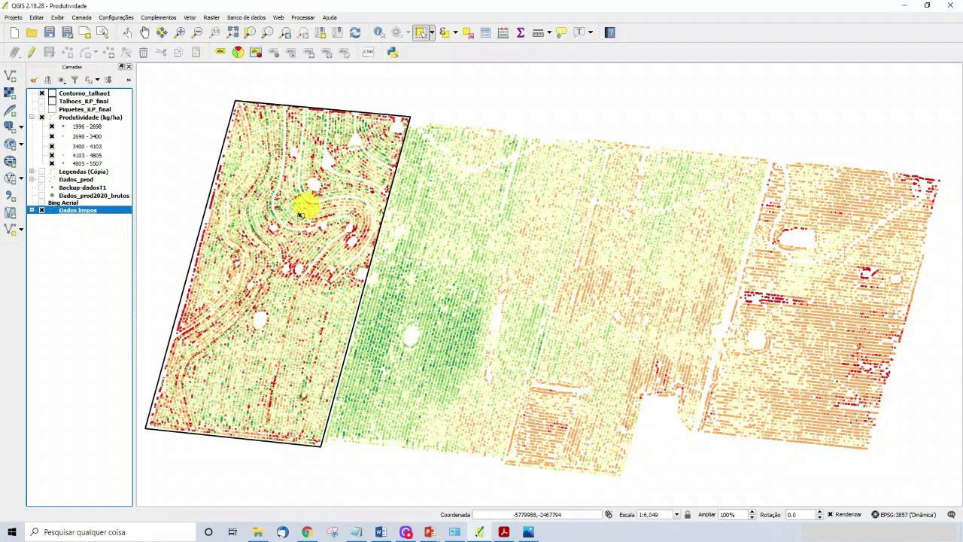